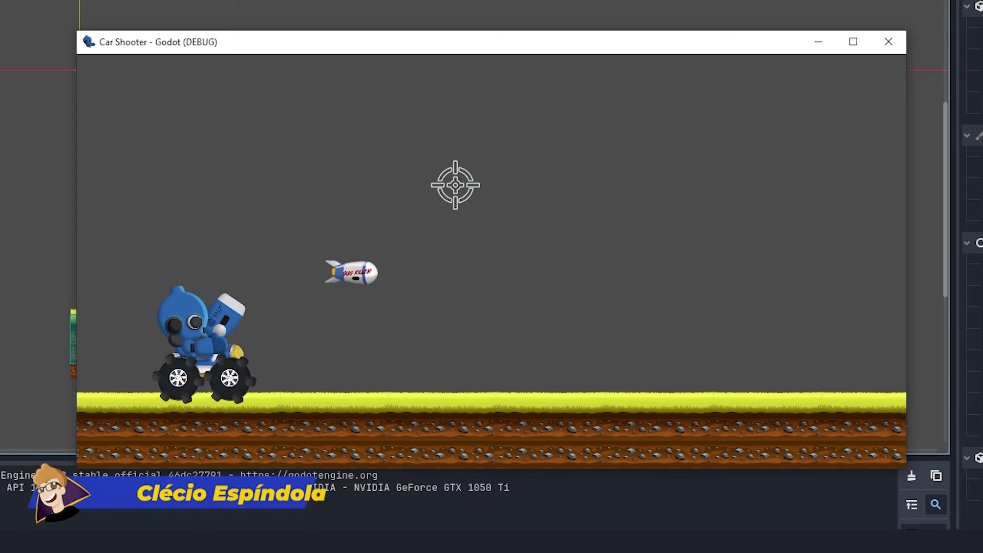
Step: Drive the car right, then left, firing missiles at the crosshair around the arena
{"action": "key", "text": "d"}
{"action": "left_click", "coordinate": [507, 178]}
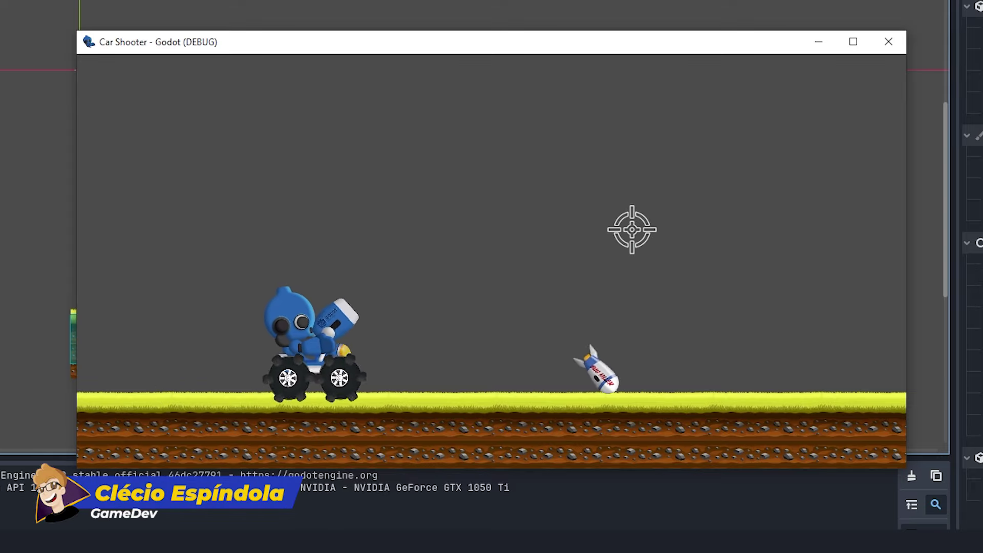
{"action": "left_click", "coordinate": [666, 251]}
{"action": "key", "text": "a"}
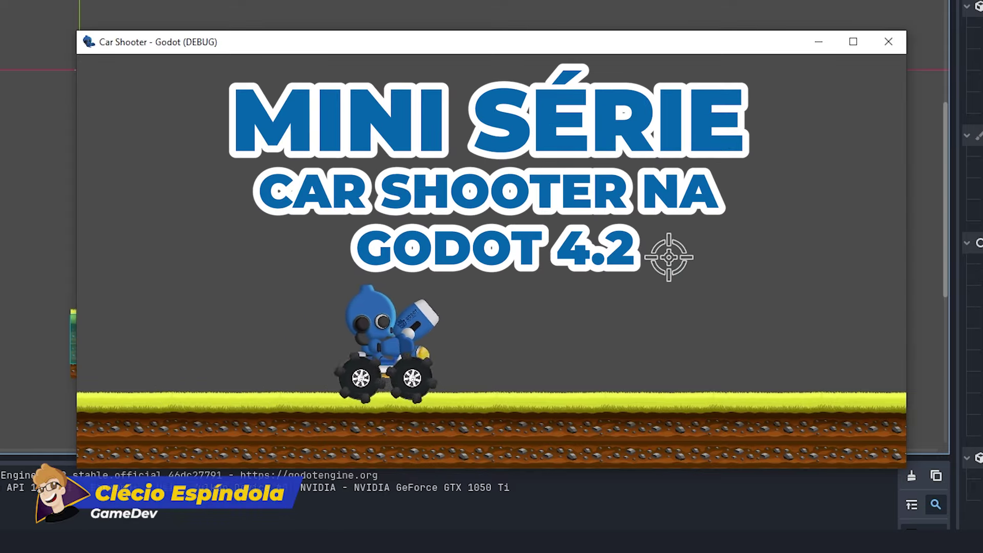
{"action": "left_click", "coordinate": [652, 230]}
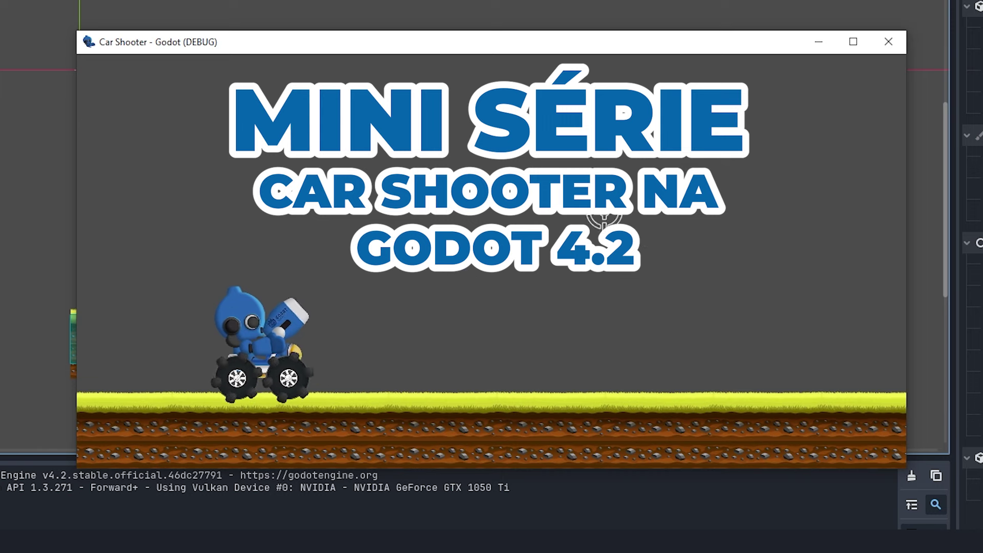
{"action": "left_click", "coordinate": [516, 187]}
{"action": "left_click", "coordinate": [435, 160]}
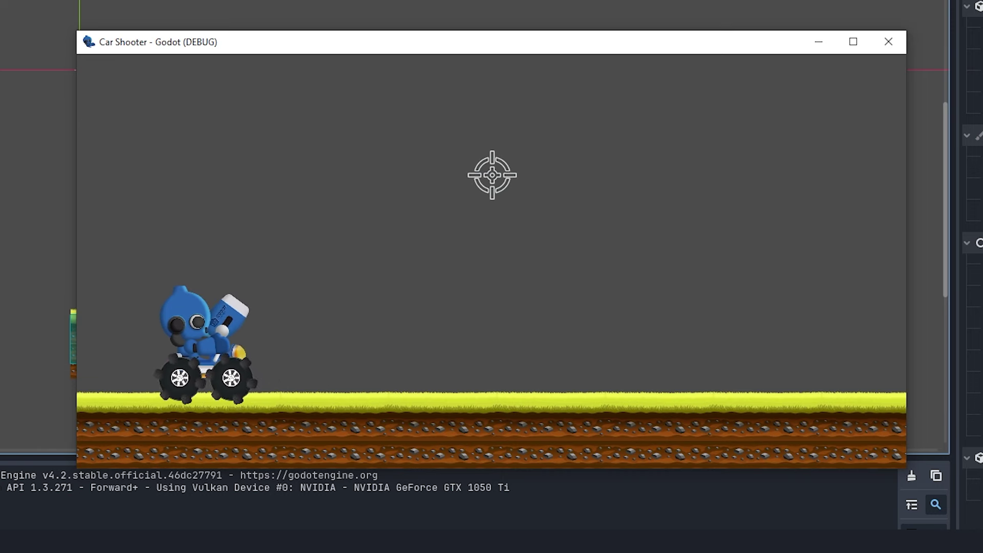
{"action": "left_click", "coordinate": [492, 174]}
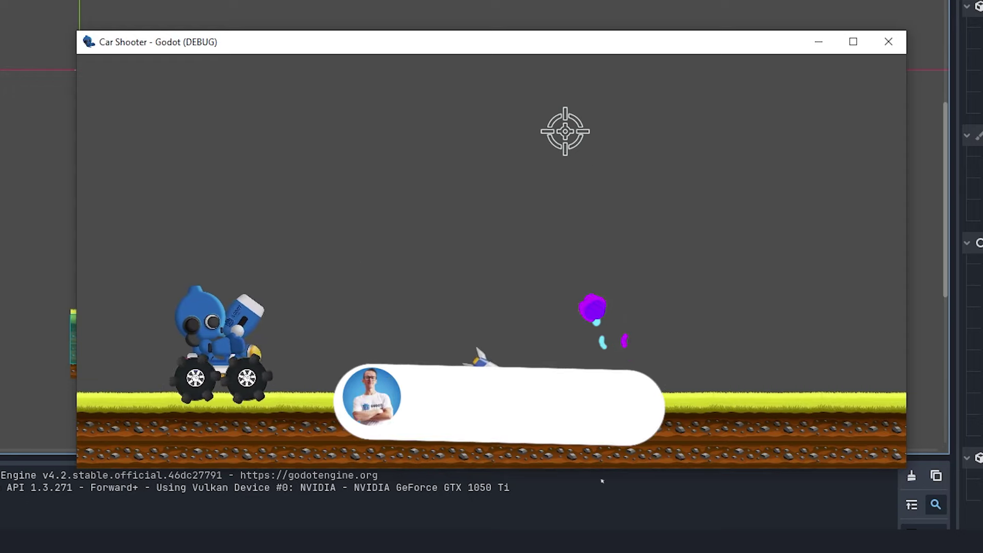
{"action": "left_click", "coordinate": [404, 122]}
{"action": "left_click", "coordinate": [385, 125]}
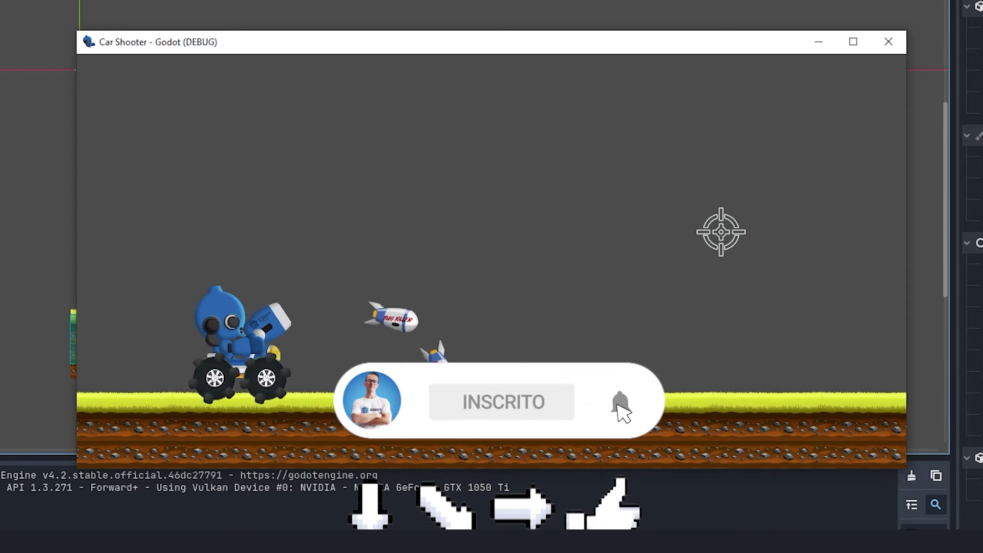
{"action": "left_click", "coordinate": [717, 164]}
{"action": "left_click", "coordinate": [746, 216]}
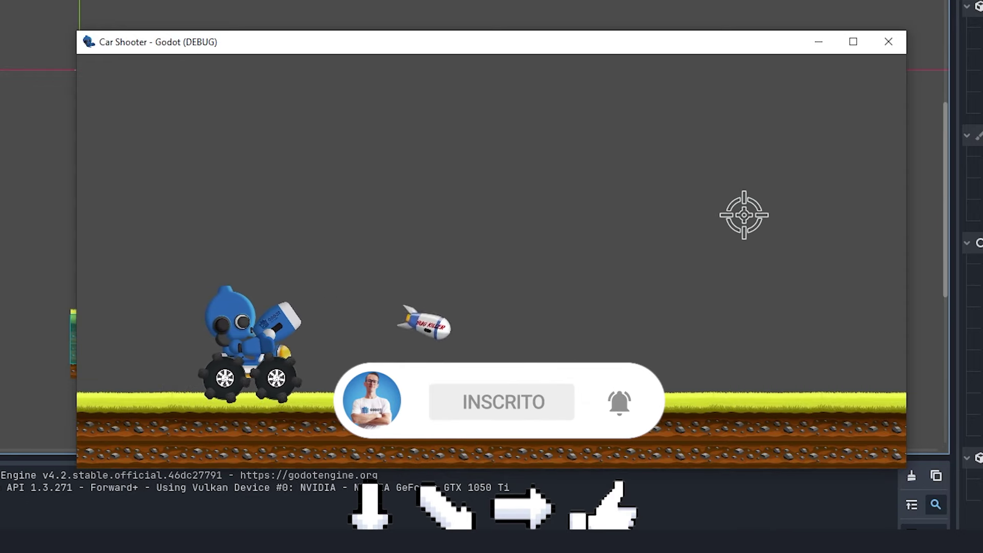
Step: Keep driving left and right while firing more missile volleys up to a final shot
{"action": "key", "text": "a"}
{"action": "left_click", "coordinate": [708, 171]}
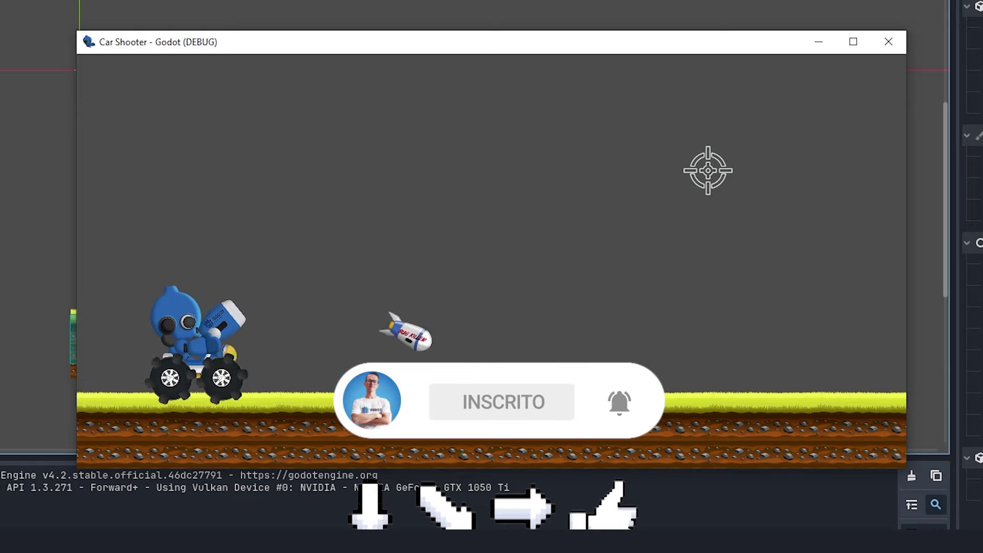
{"action": "left_click", "coordinate": [641, 158]}
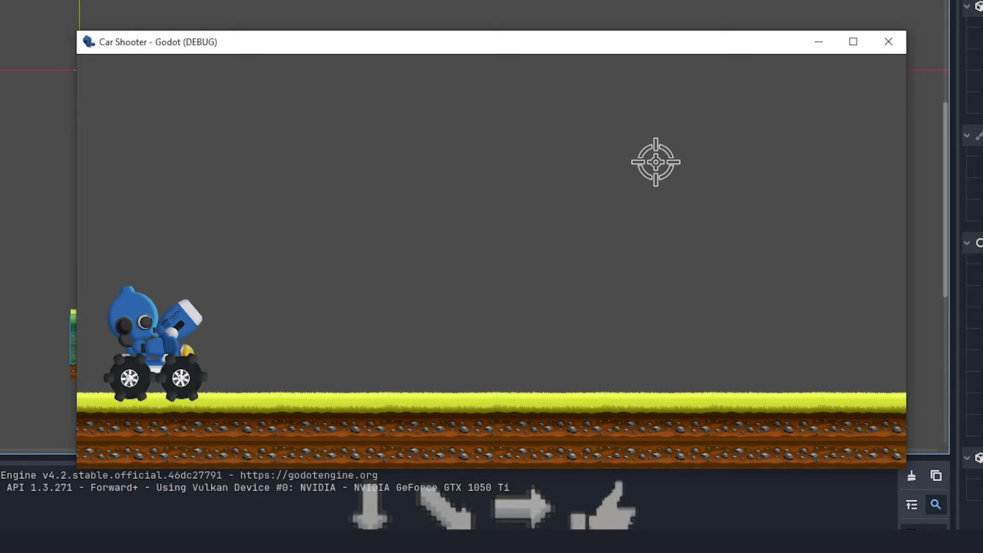
{"action": "key", "text": "d"}
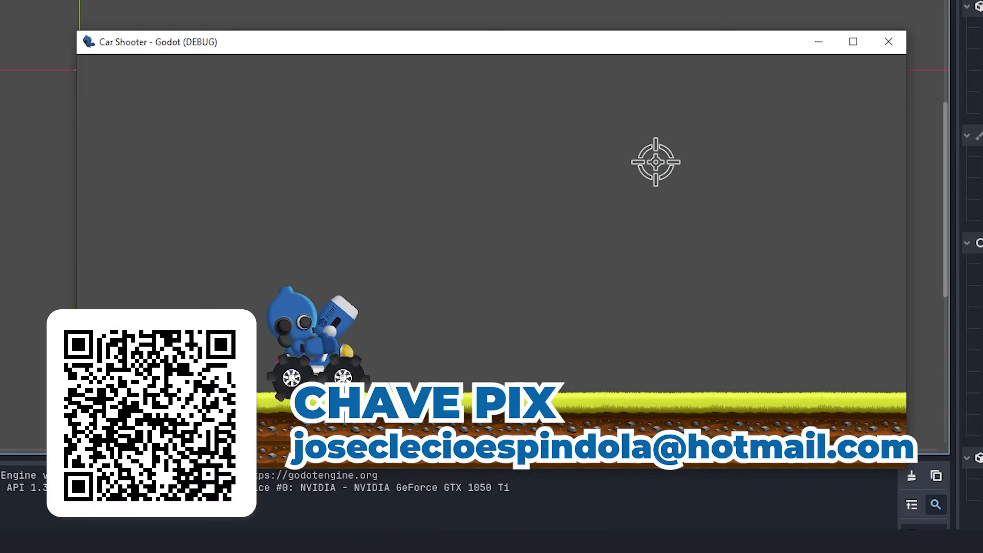
{"action": "left_click", "coordinate": [743, 216]}
{"action": "left_click", "coordinate": [771, 237]}
{"action": "left_click", "coordinate": [671, 207]}
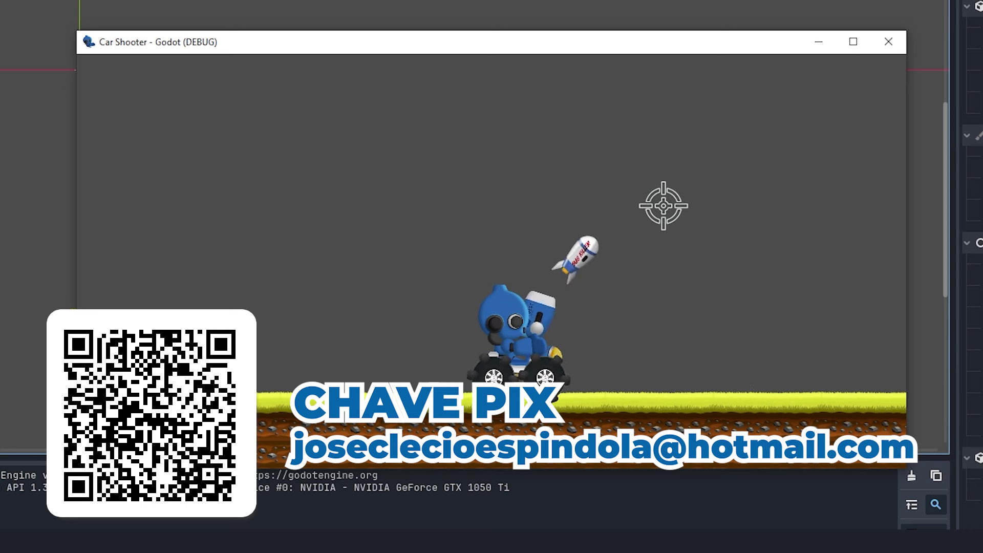
{"action": "key", "text": "a"}
{"action": "left_click", "coordinate": [625, 262]}
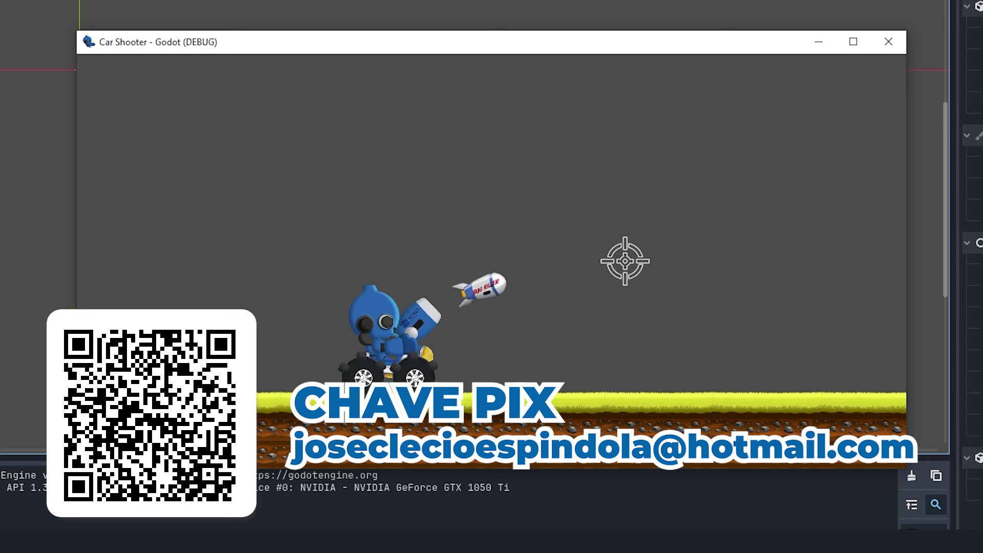
{"action": "left_click", "coordinate": [604, 235]}
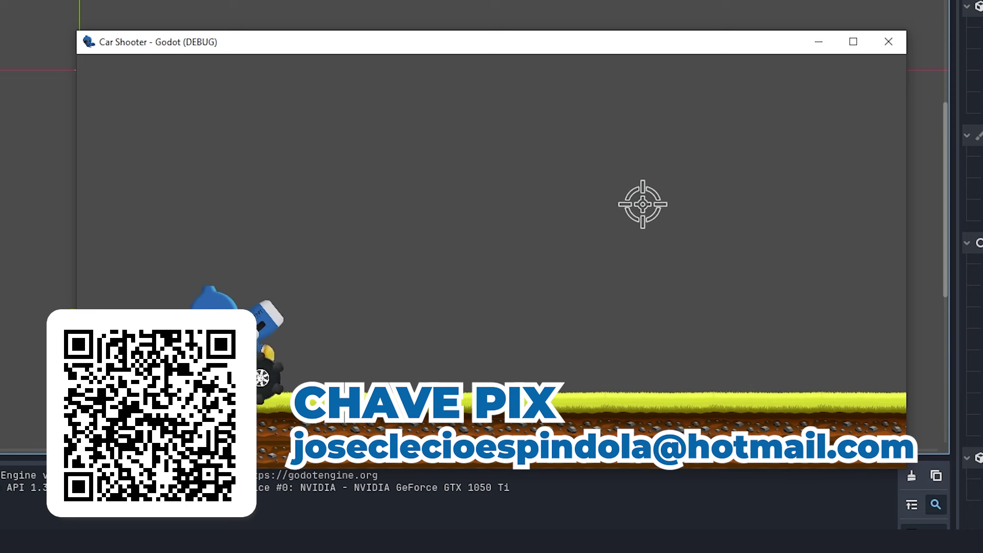
{"action": "left_click", "coordinate": [584, 169]}
{"action": "left_click", "coordinate": [544, 159]}
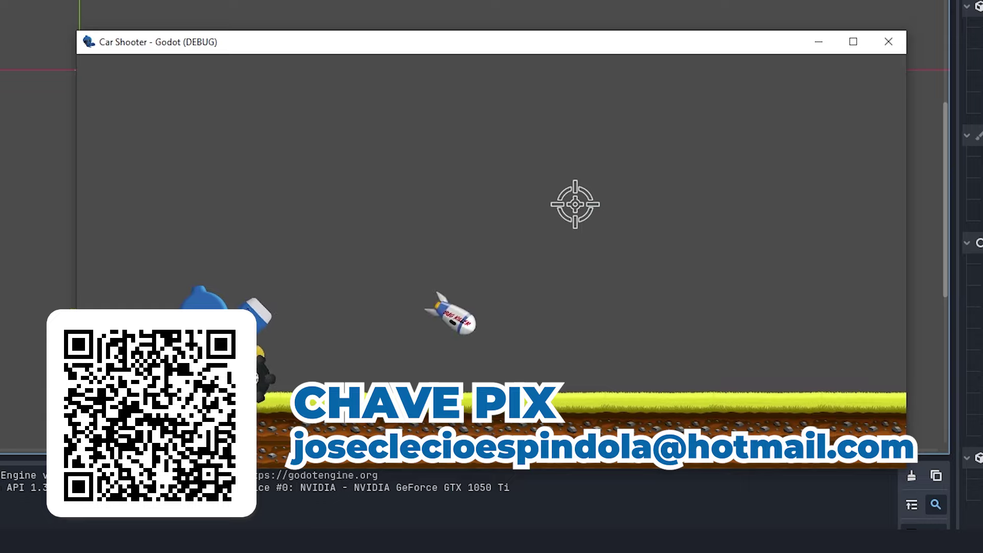
{"action": "left_click", "coordinate": [575, 201]}
{"action": "left_click", "coordinate": [604, 188]}
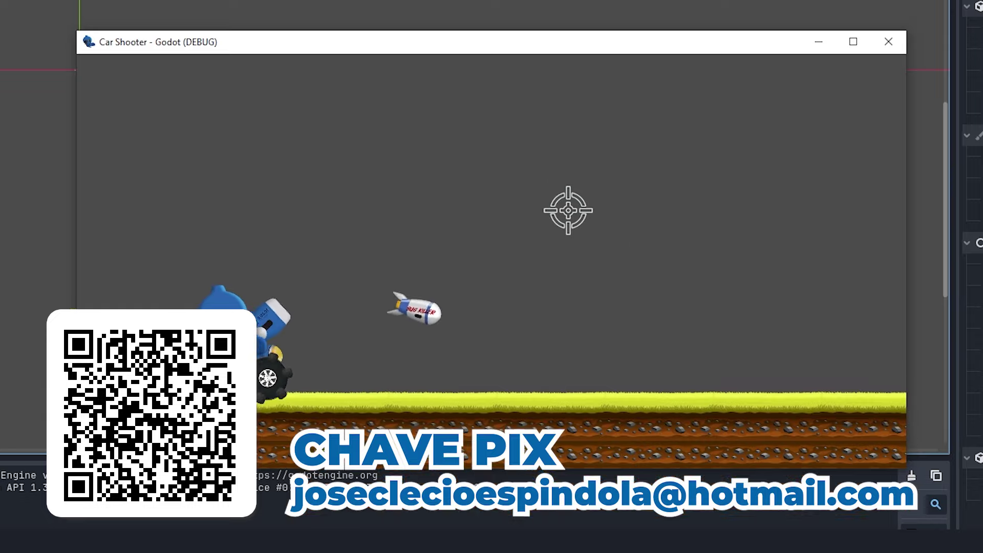
{"action": "left_click", "coordinate": [563, 203]}
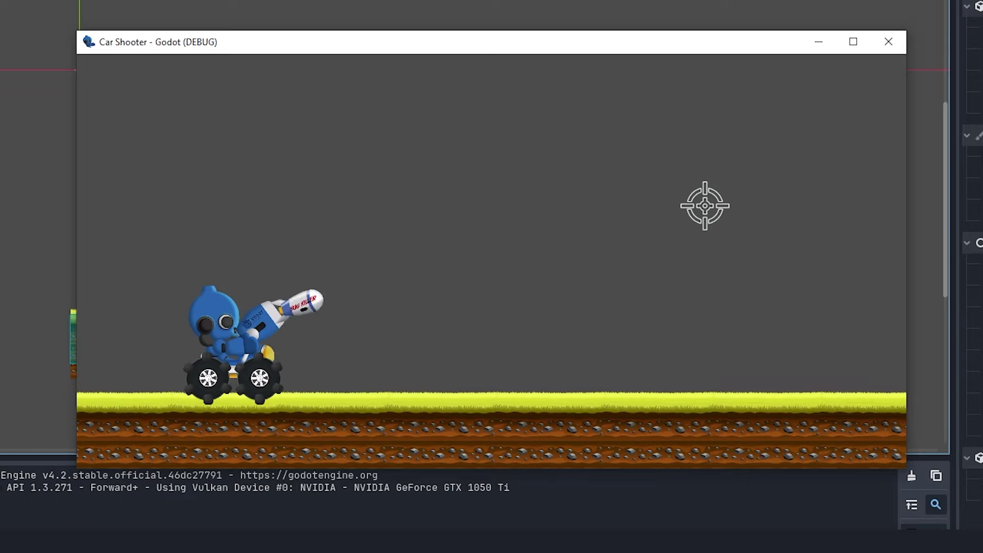
{"action": "left_click", "coordinate": [705, 205]}
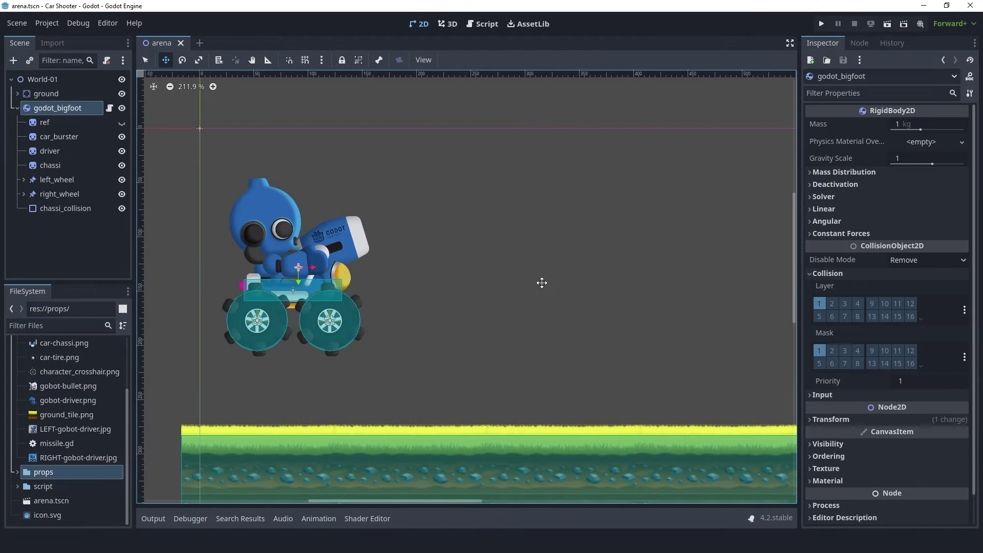
Step: Create a new scene with an Area2D as its root node
{"action": "left_click", "coordinate": [199, 43]}
{"action": "left_click", "coordinate": [84, 148]}
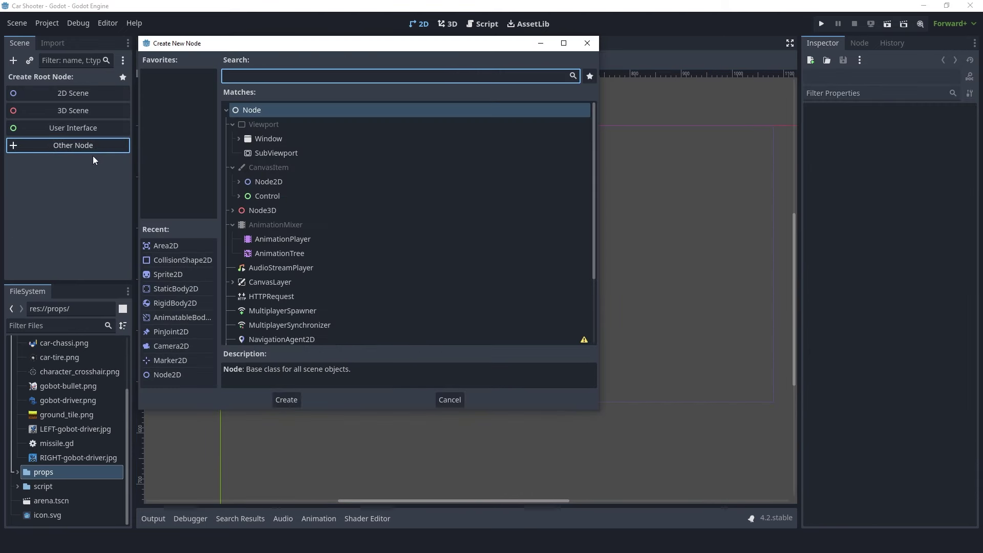
{"action": "type", "text": "area"}
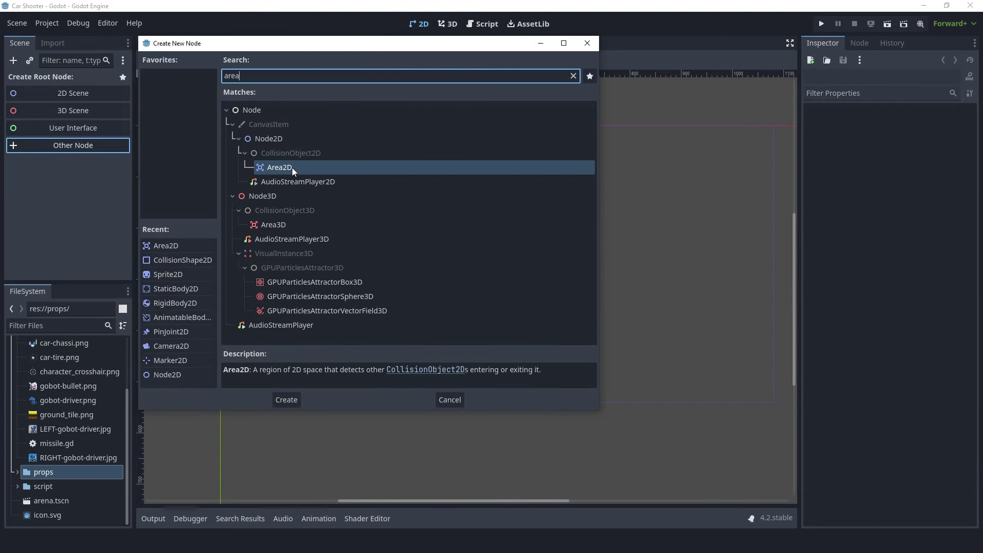
{"action": "double_click", "coordinate": [292, 168]}
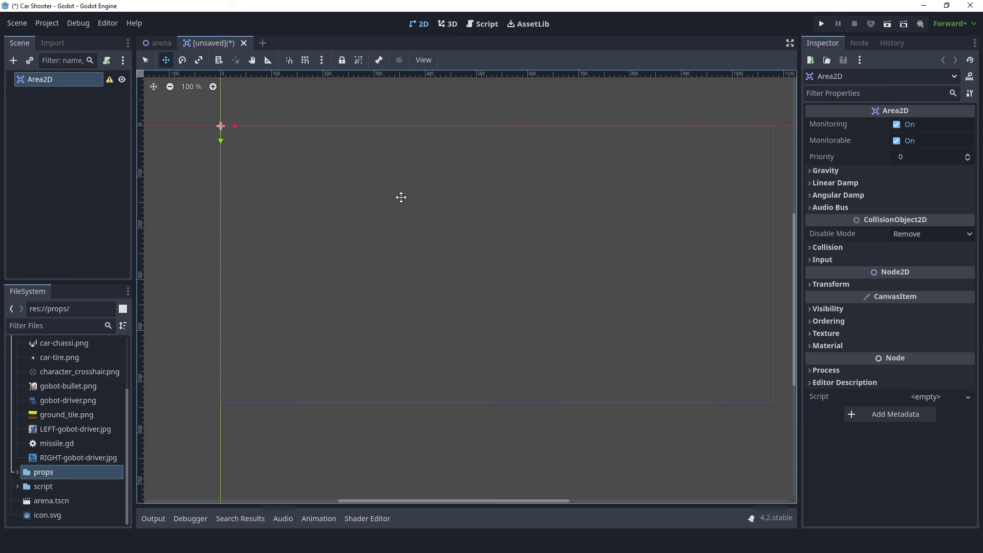
{"action": "middle_click_drag", "start_coordinate": [395, 196], "coordinate": [494, 325]}
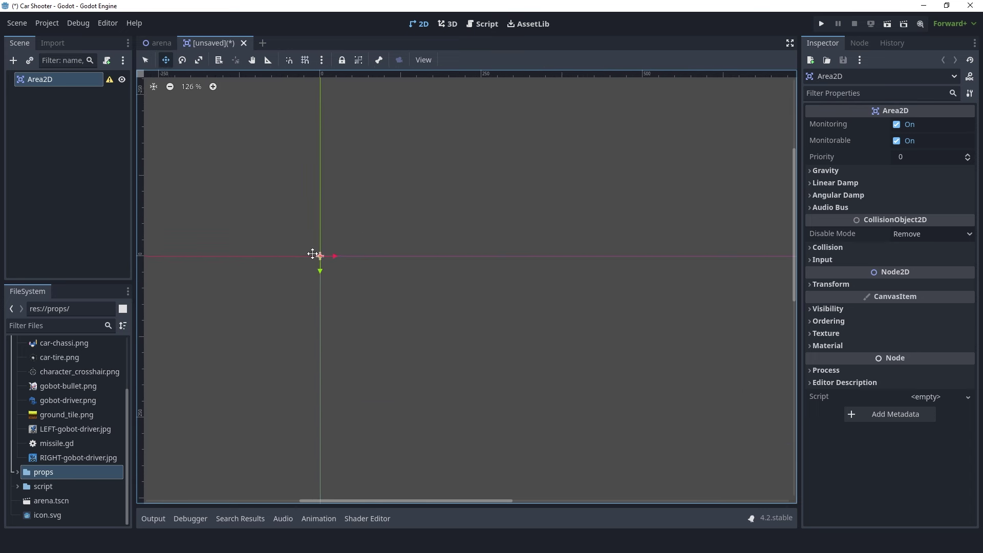
{"action": "scroll", "coordinate": [315, 252], "scroll_direction": "up", "scroll_amount": 4}
{"action": "scroll", "coordinate": [316, 252], "scroll_direction": "up", "scroll_amount": 4}
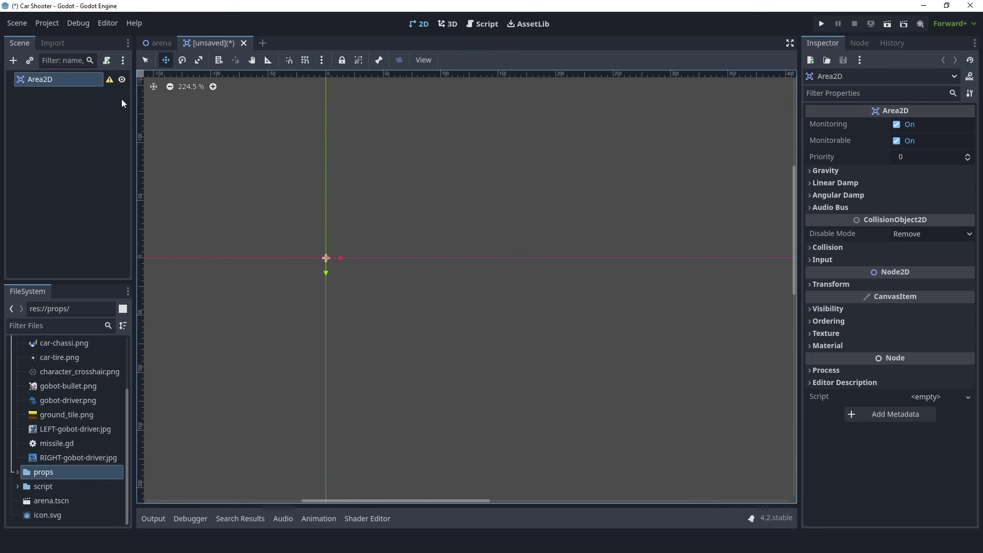
Step: Add Sprite2D and CollisionShape2D as children of the Area2D root
{"action": "left_click", "coordinate": [13, 61]}
{"action": "type", "text": "s"}
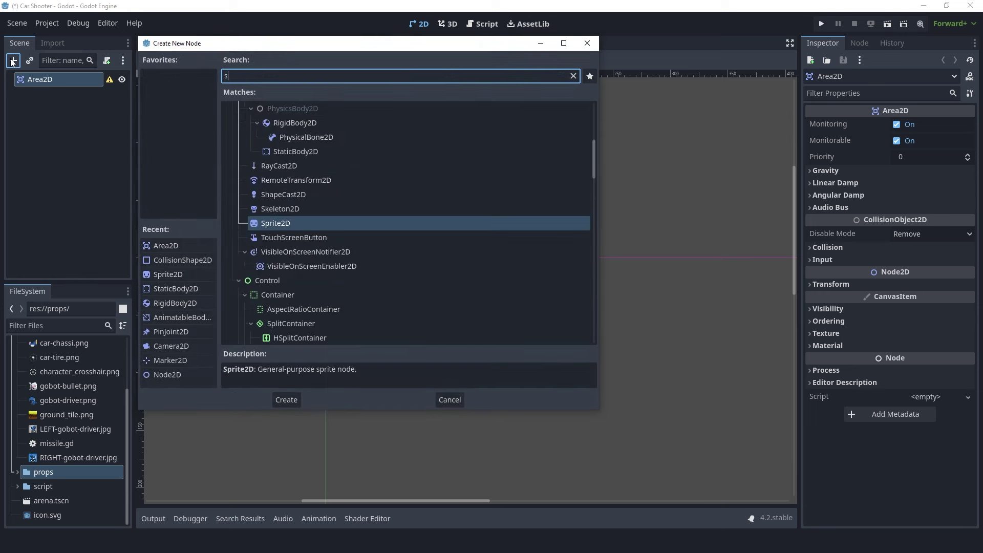
{"action": "type", "text": "pr"}
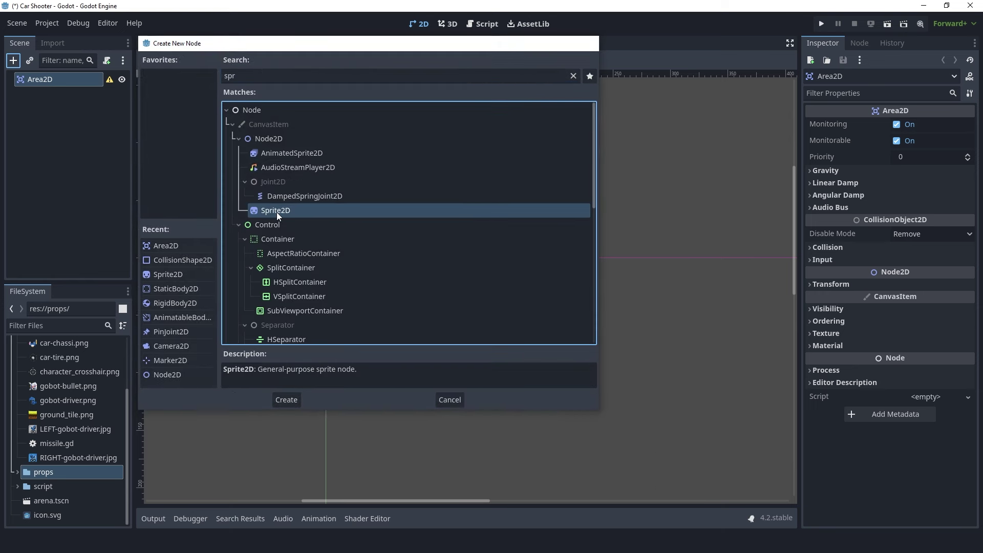
{"action": "double_click", "coordinate": [277, 212]}
{"action": "left_click", "coordinate": [41, 82]}
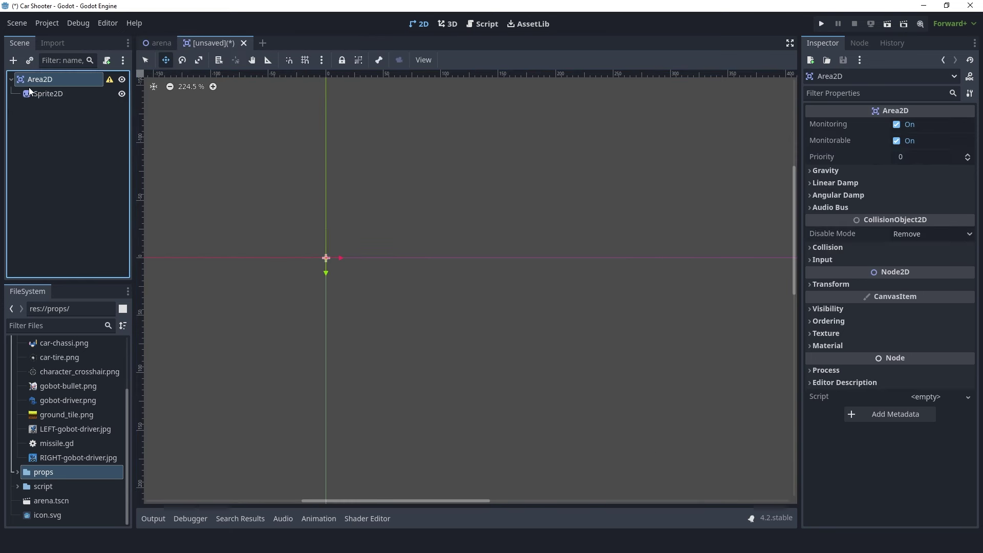
{"action": "left_click", "coordinate": [13, 61]}
{"action": "type", "text": "coll"}
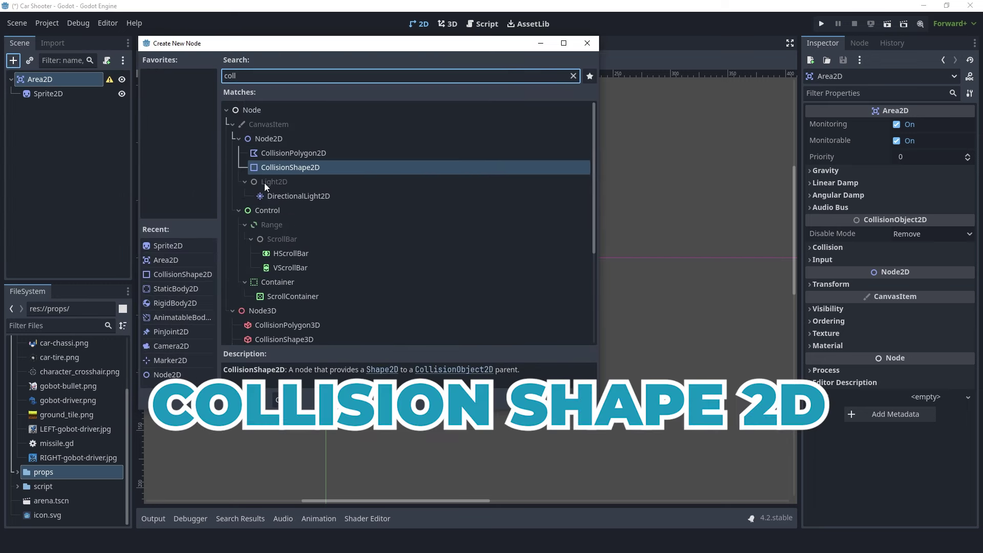
{"action": "double_click", "coordinate": [303, 168]}
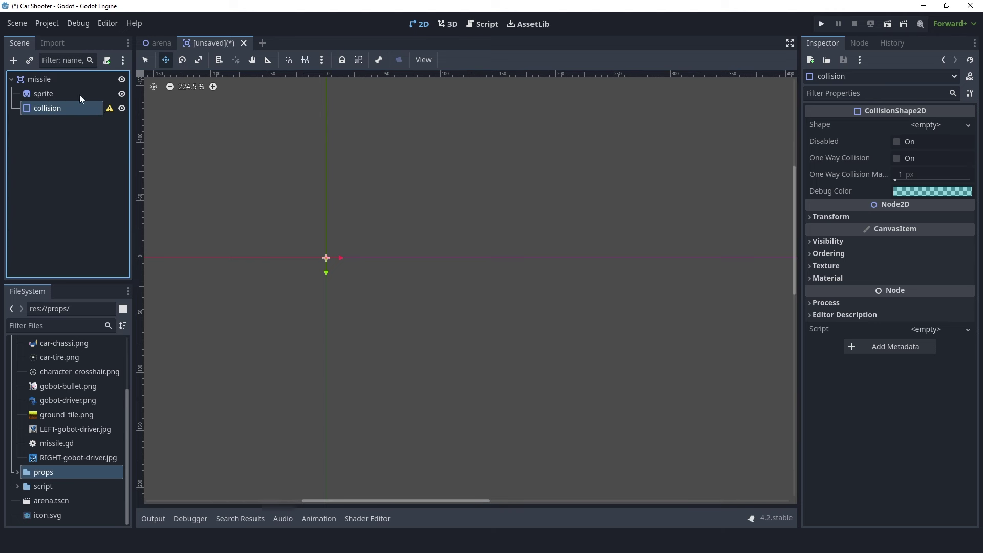
Step: Assign gobot-bullet.png as the sprite's texture and shift the sprite about 50 px right
{"action": "left_click", "coordinate": [78, 94]}
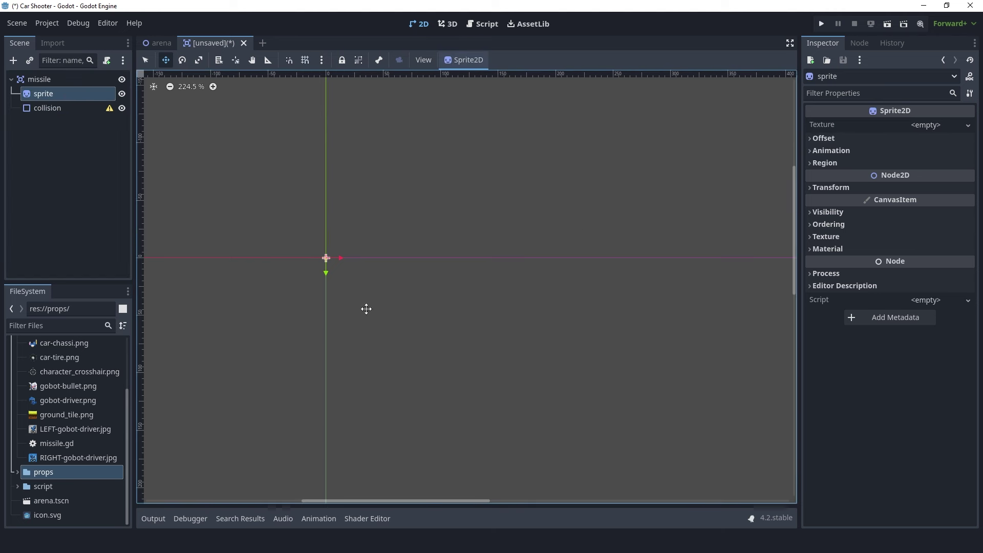
{"action": "scroll", "coordinate": [51, 441], "scroll_direction": "up", "scroll_amount": 2}
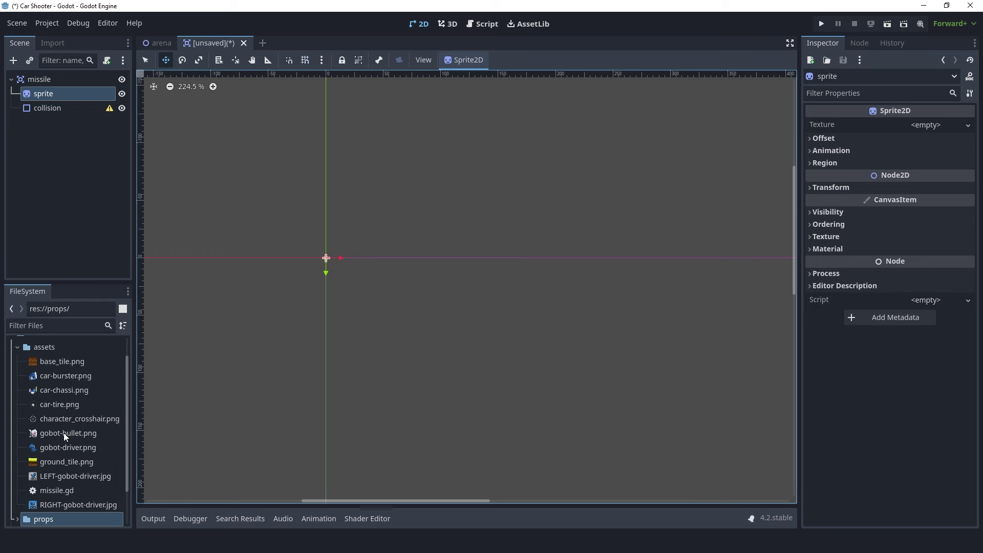
{"action": "left_click_drag", "start_coordinate": [63, 432], "coordinate": [921, 132]}
{"action": "scroll", "coordinate": [310, 256], "scroll_direction": "up", "scroll_amount": 3}
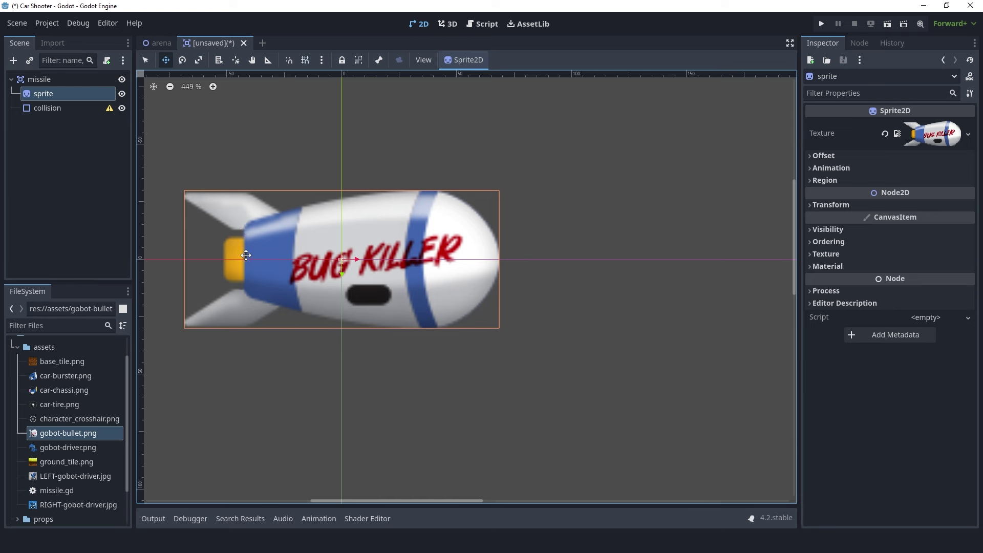
{"action": "left_click_drag", "start_coordinate": [246, 255], "coordinate": [364, 266]}
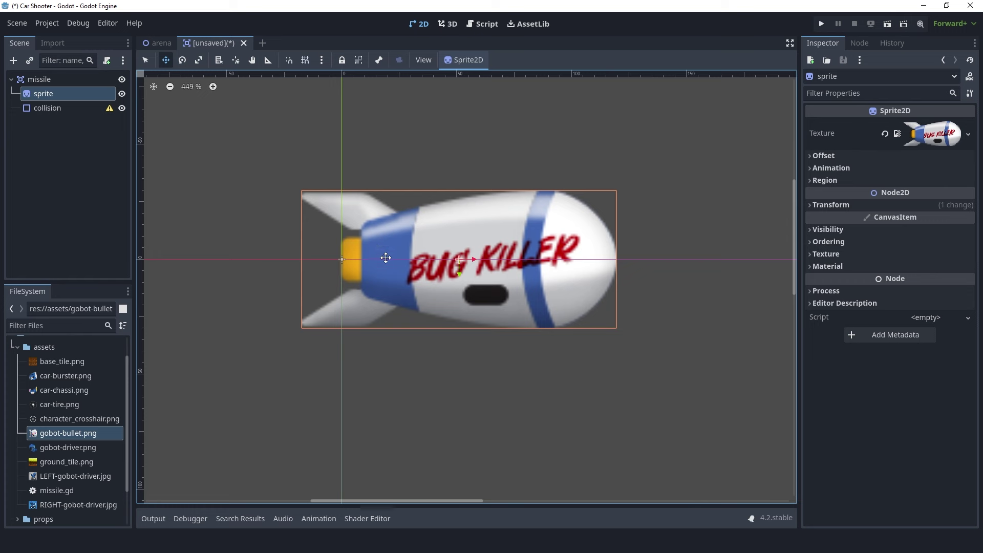
Step: Give the collision node a new CircleShape2D and position it over the missile's nose
{"action": "left_click", "coordinate": [61, 106]}
{"action": "left_click", "coordinate": [939, 122]}
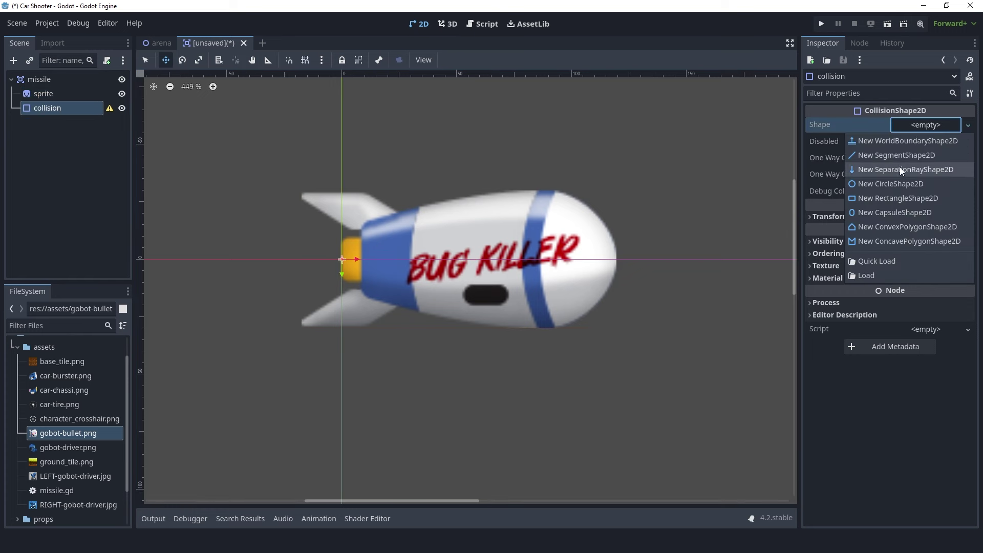
{"action": "left_click", "coordinate": [885, 185]}
{"action": "mouse_move", "coordinate": [366, 270]}
{"action": "left_mouse_down"}
{"action": "mouse_move", "coordinate": [588, 270]}
{"action": "mouse_move", "coordinate": [634, 259]}
{"action": "left_mouse_up"}
{"action": "left_click", "coordinate": [146, 60]}
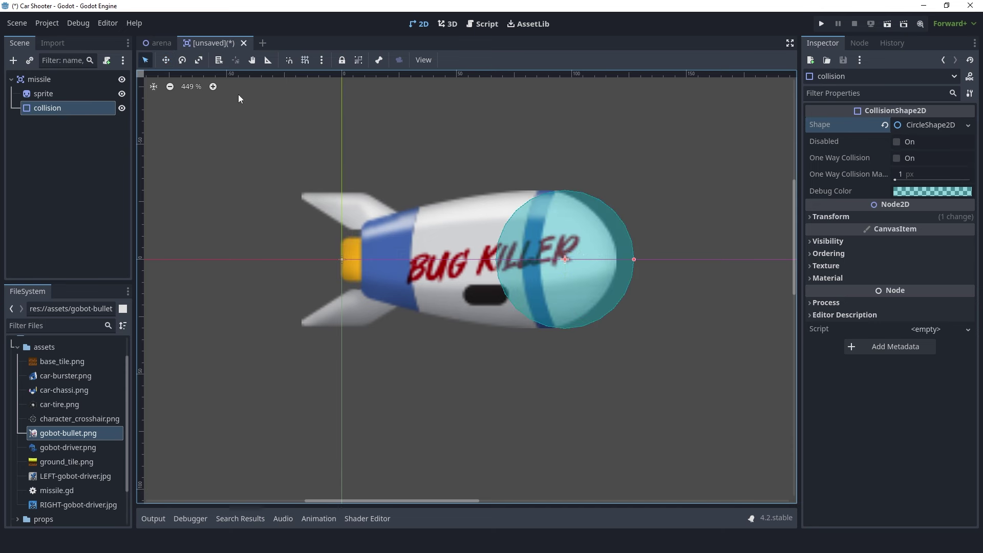
{"action": "key", "text": "w"}
{"action": "left_click_drag", "start_coordinate": [556, 267], "coordinate": [538, 267]}
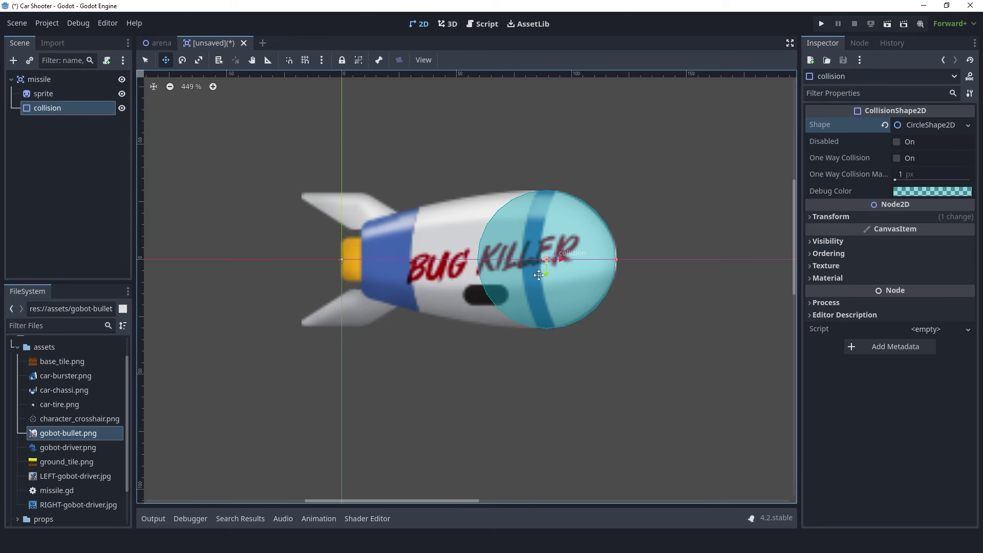
Step: Save the scene as missile.tscn inside a newly created prefabs folder
{"action": "left_click", "coordinate": [53, 85]}
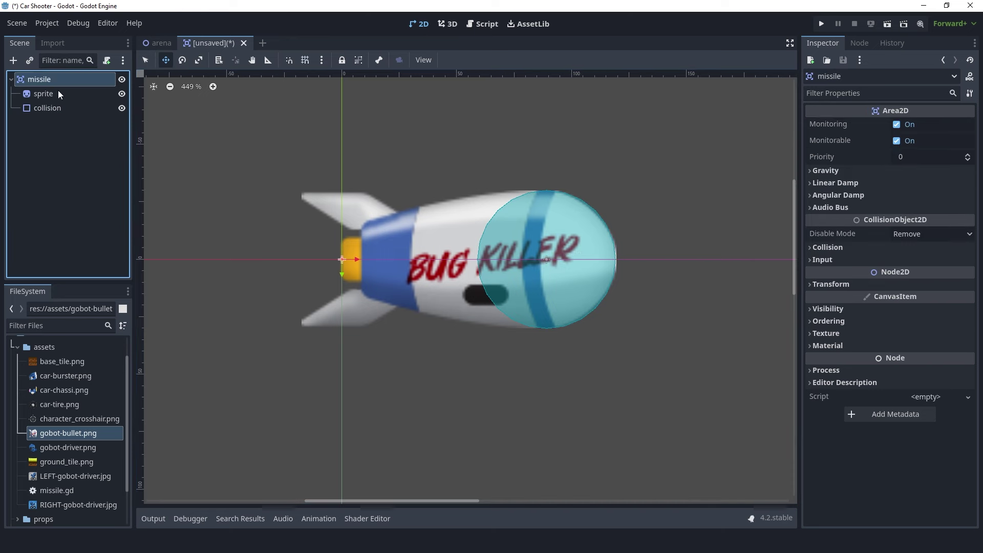
{"action": "key", "text": "ctrl+s"}
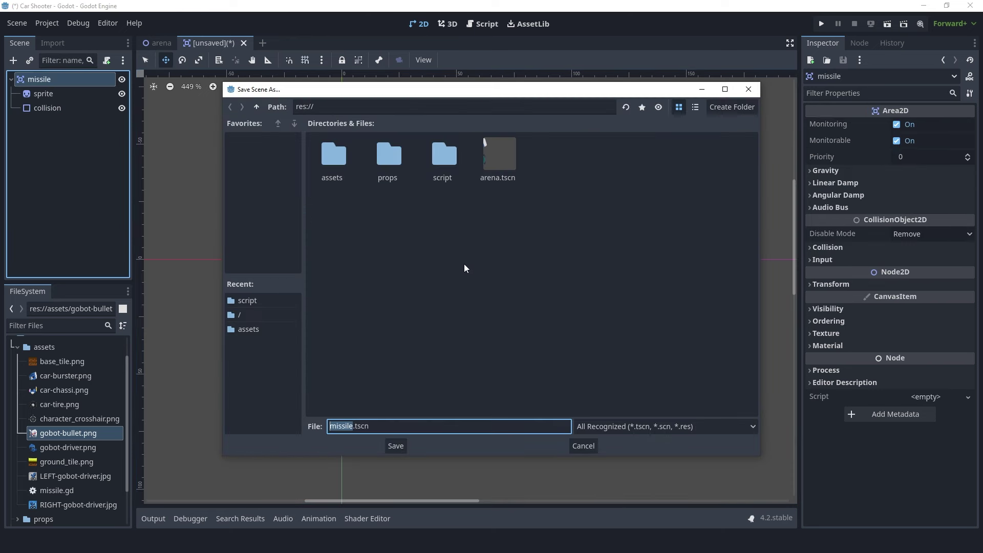
{"action": "left_click", "coordinate": [741, 109]}
{"action": "type", "text": "prefabs"}
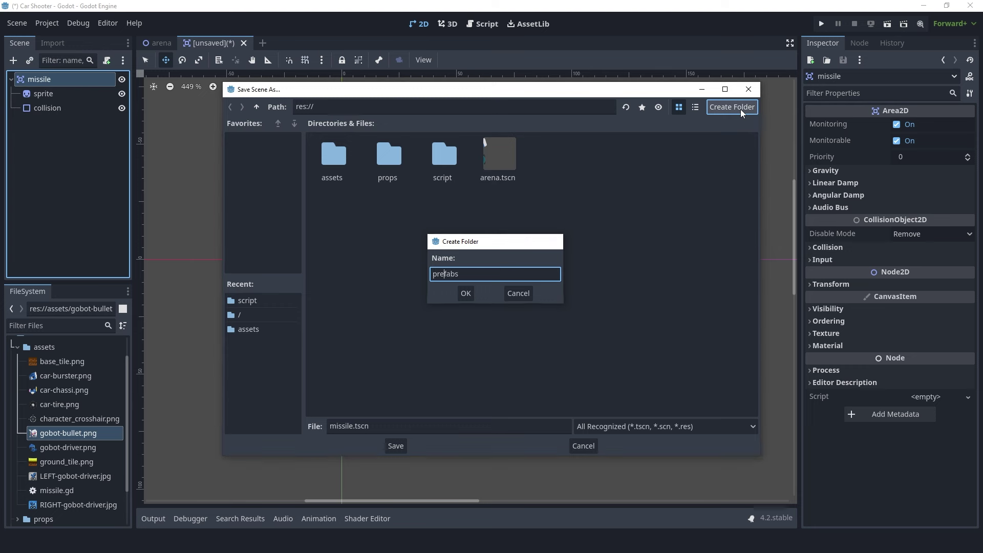
{"action": "key", "text": "Return"}
{"action": "left_click", "coordinate": [396, 446]}
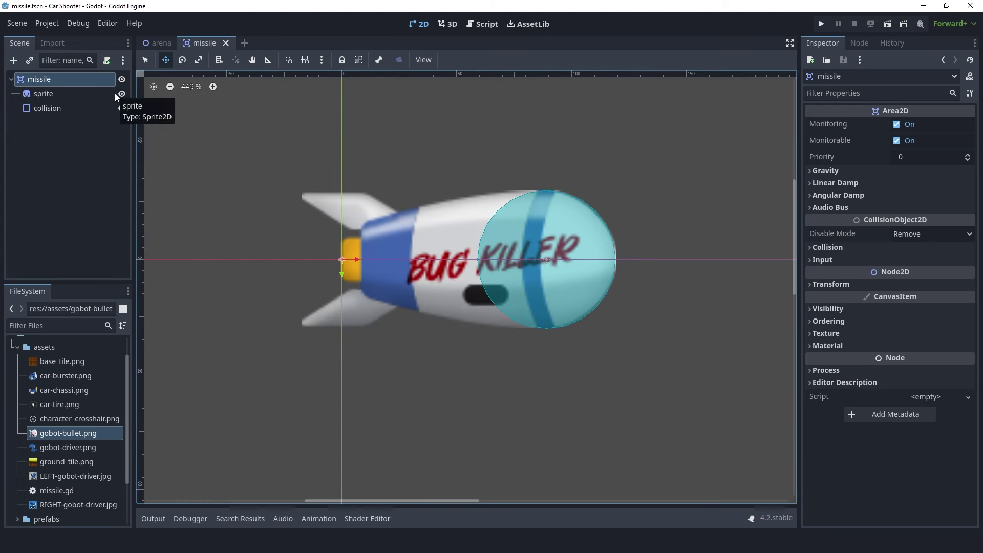
Step: Attach a new script saved as res://script/missile.gd to the missile root
{"action": "left_click", "coordinate": [107, 61]}
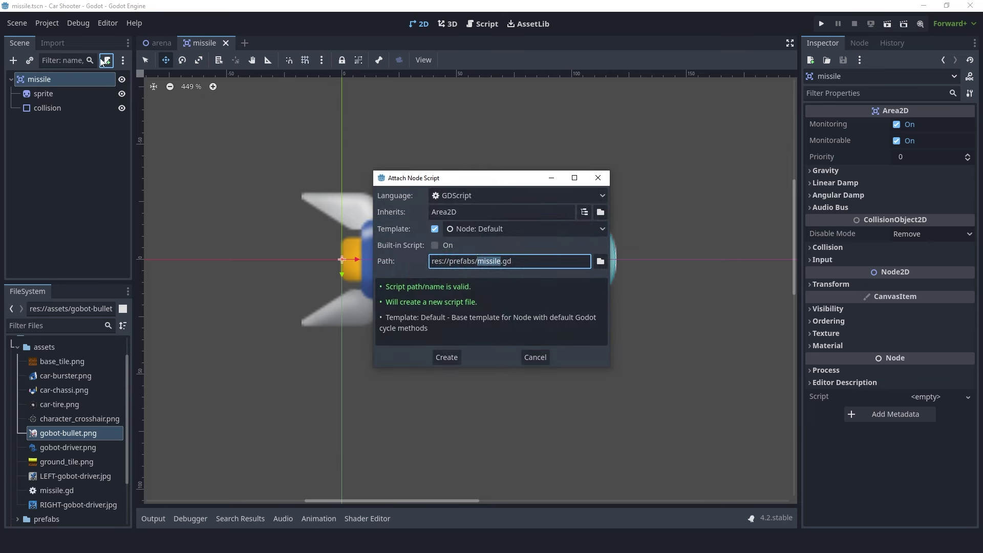
{"action": "left_click", "coordinate": [601, 261]}
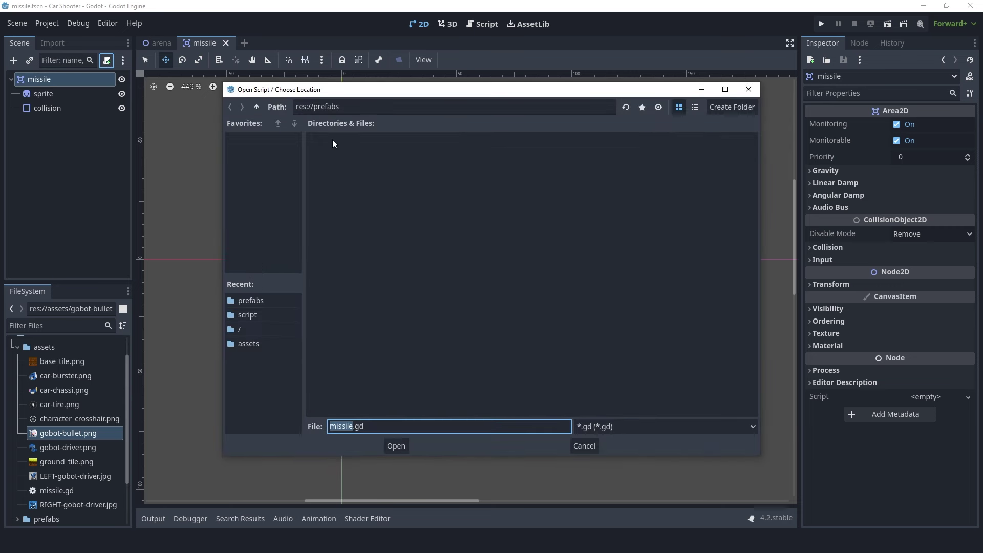
{"action": "double_click", "coordinate": [498, 156]}
{"action": "left_click", "coordinate": [396, 445]}
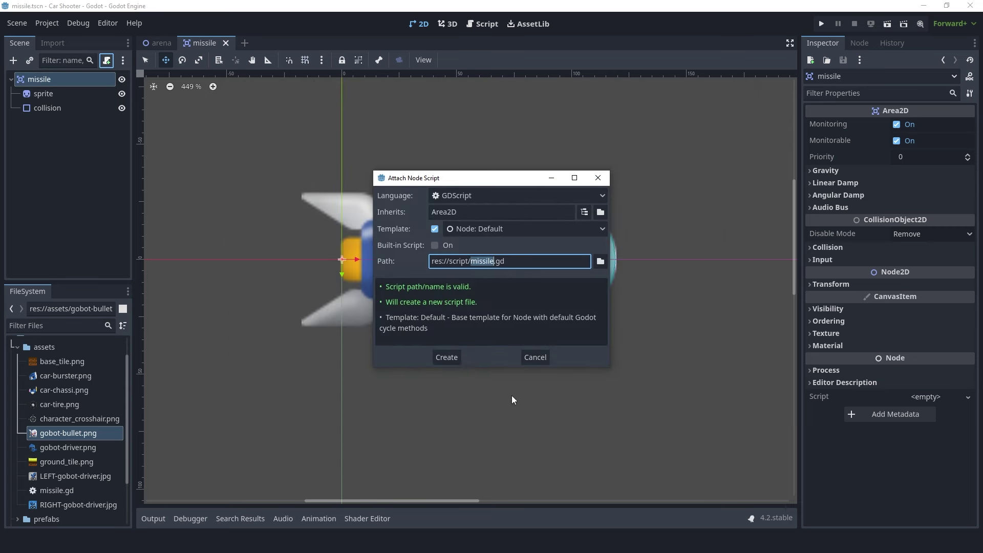
{"action": "left_click", "coordinate": [459, 358]}
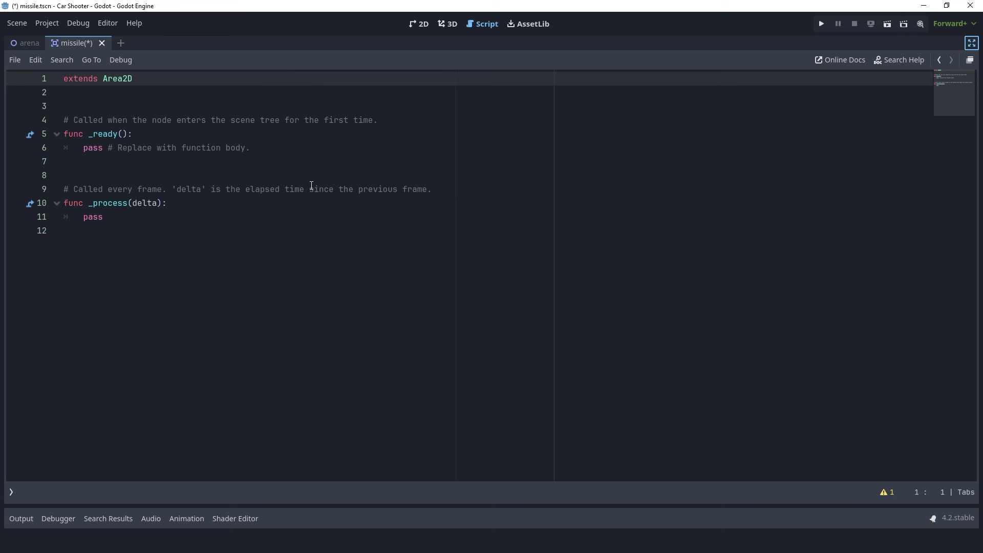
Step: Declare 'var velocity := Vector2(300,0)' on line 3 of missile.gd
{"action": "left_click", "coordinate": [132, 102]}
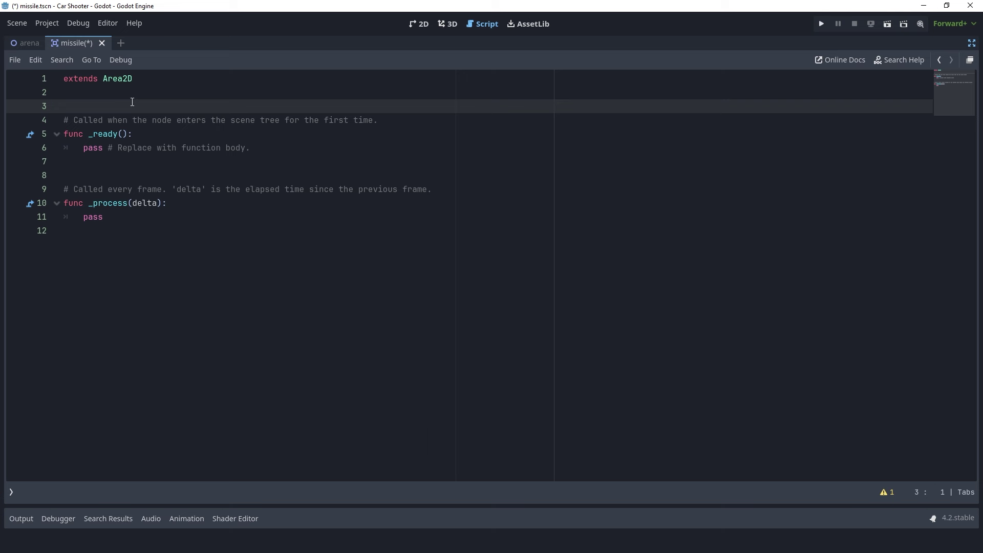
{"action": "type", "text": "var velocity := "}
{"action": "type", "text": "Vector"}
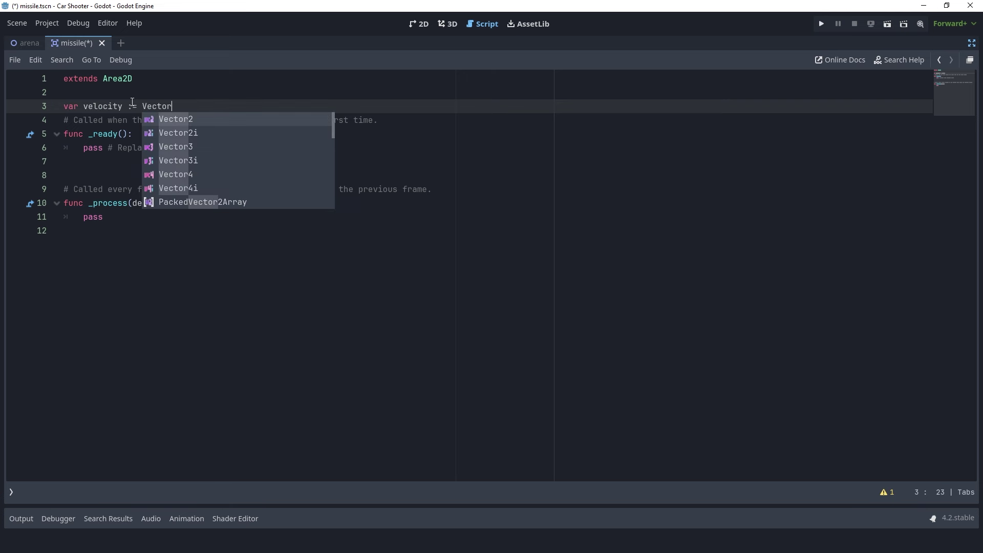
{"action": "key", "text": "Return"}
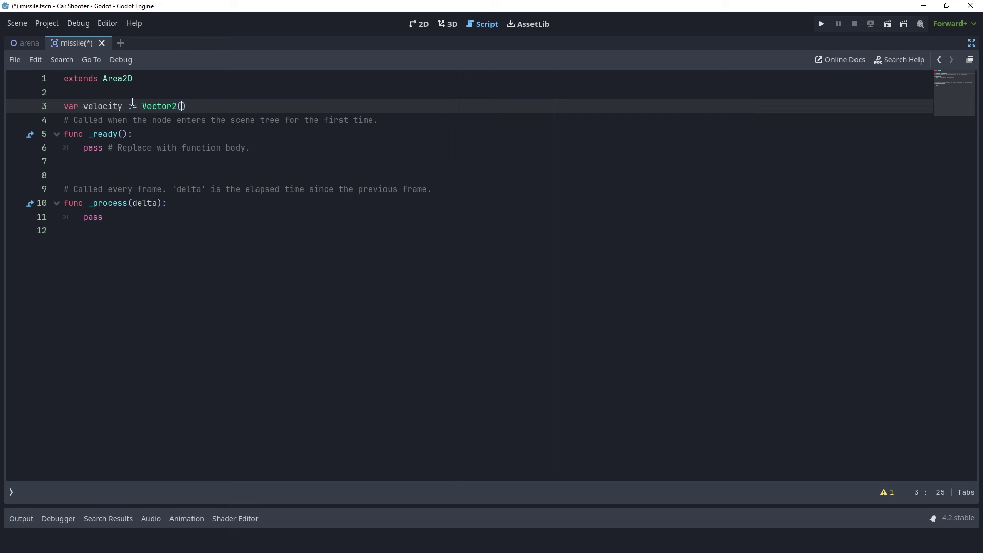
{"action": "type", "text": "300,"}
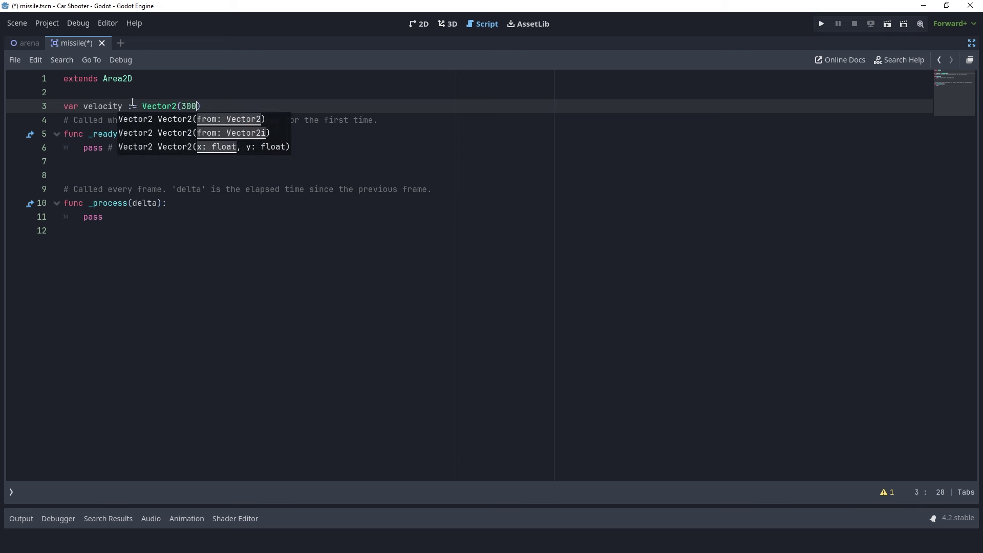
{"action": "type", "text": "0"}
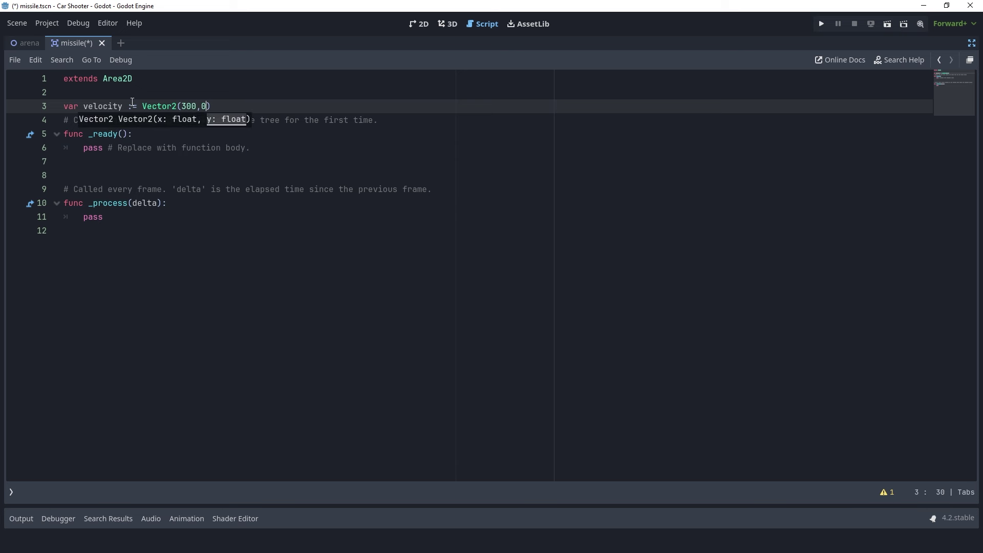
Step: Delete the _ready function with its comment, then select the pass placeholder in _process
{"action": "key", "text": "Down"}
{"action": "key", "text": "Down"}
{"action": "key", "text": "Down"}
{"action": "key", "text": "End"}
{"action": "key", "text": "shift+Home"}
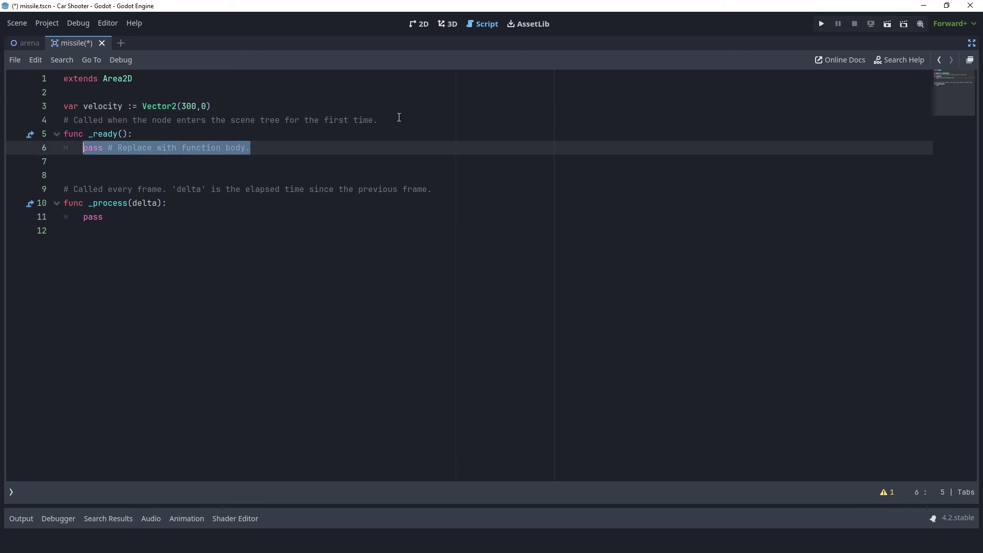
{"action": "key", "text": "shift+Up"}
{"action": "key", "text": "shift+Up"}
{"action": "key", "text": "shift+Home"}
{"action": "key", "text": "BackSpace"}
{"action": "key", "text": "Delete"}
{"action": "key", "text": "Delete"}
{"action": "key", "text": "Down"}
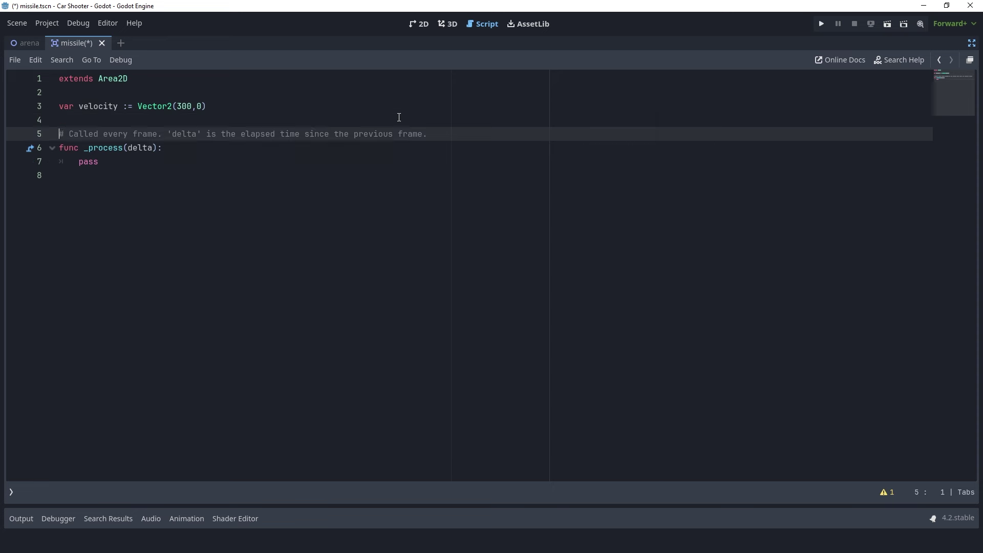
{"action": "key", "text": "Down"}
{"action": "key", "text": "Down"}
{"action": "key", "text": "End"}
{"action": "key", "text": "shift+Home"}
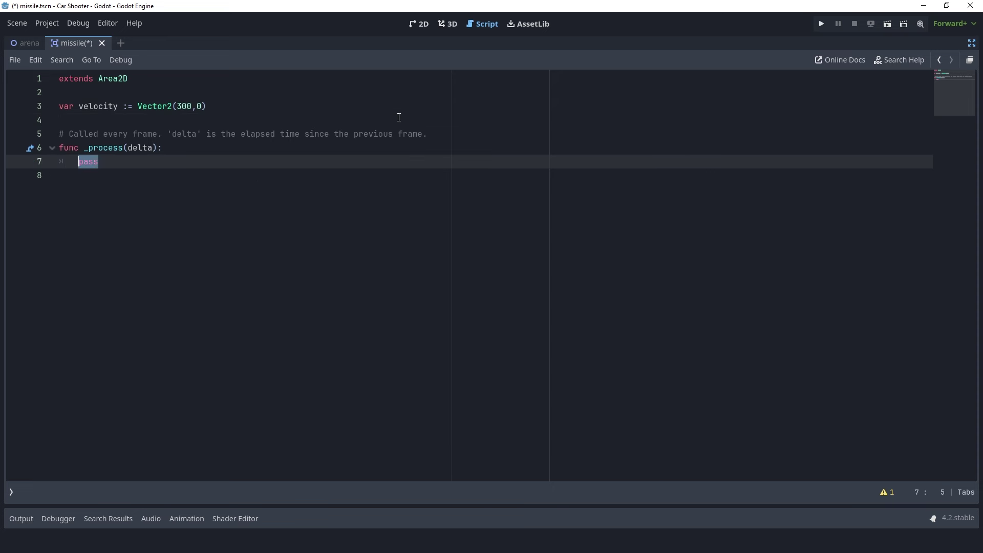
Step: Complete the gravity update on velocity.y and add 'position += velocity * delta'
{"action": "type", "text": "velo"}
{"action": "type", "text": "city"}
{"action": "type", "text": "ity"}
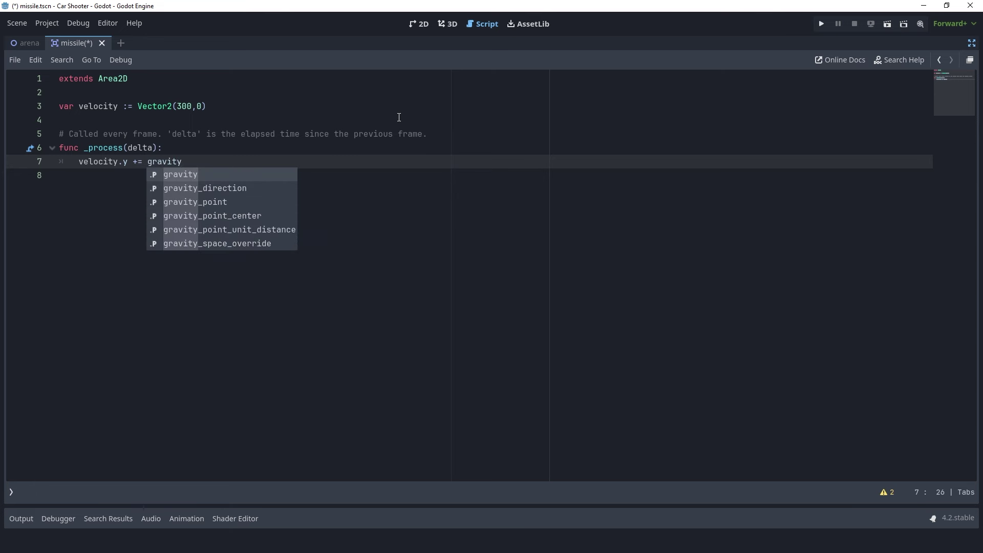
{"action": "type", "text": " * de"}
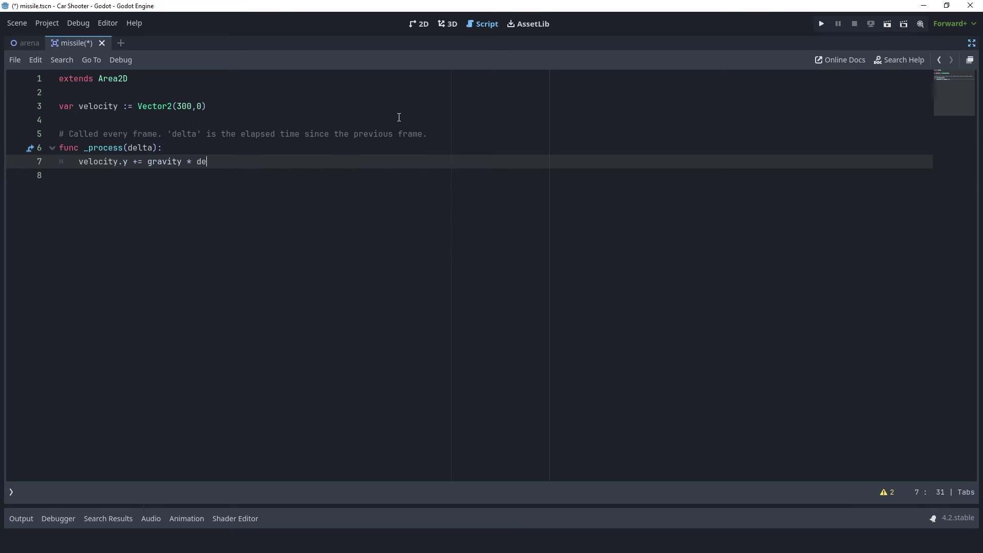
{"action": "type", "text": "lta"}
{"action": "key", "text": "Return"}
{"action": "key", "text": "Return"}
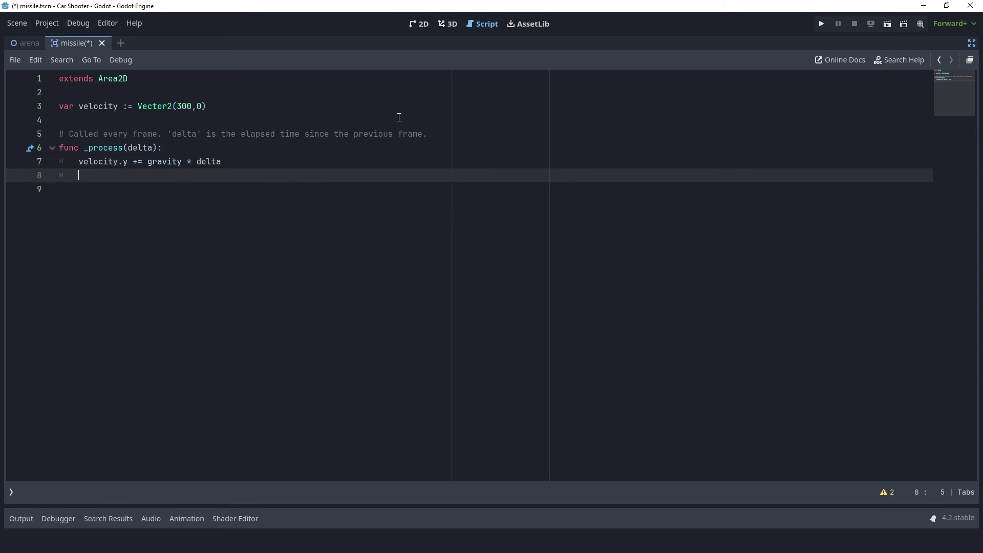
{"action": "type", "text": "position"}
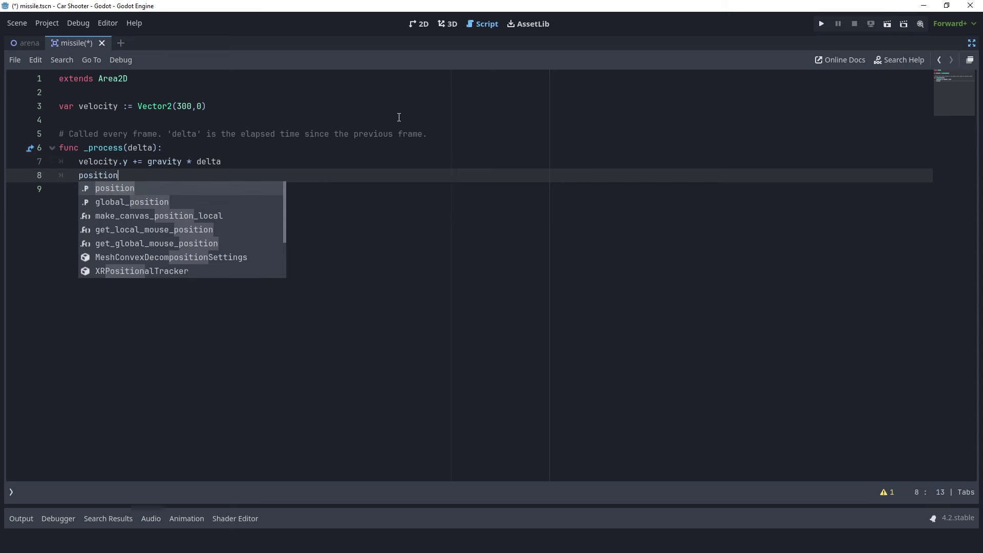
{"action": "type", "text": " +="}
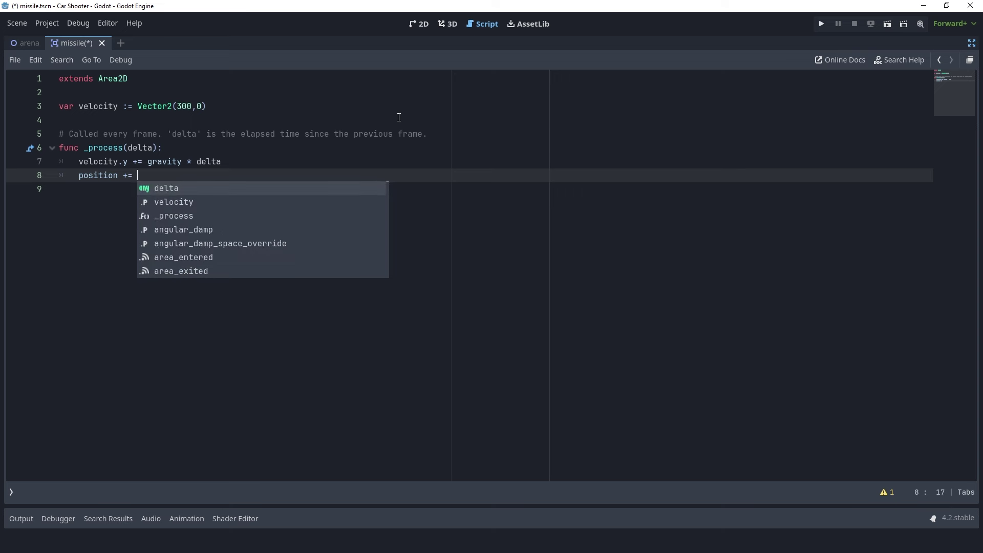
{"action": "type", "text": " ve"}
{"action": "key", "text": "Return"}
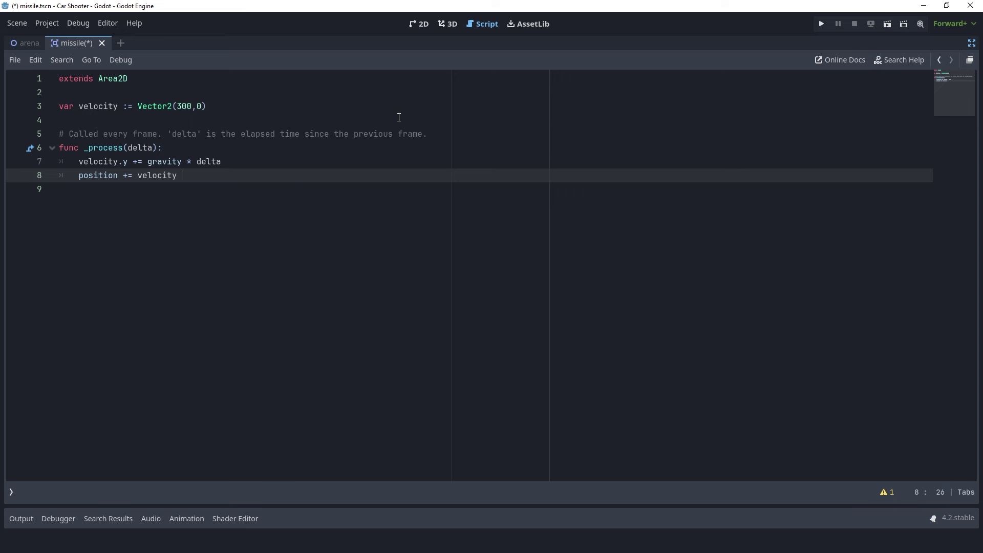
{"action": "type", "text": "* delta"}
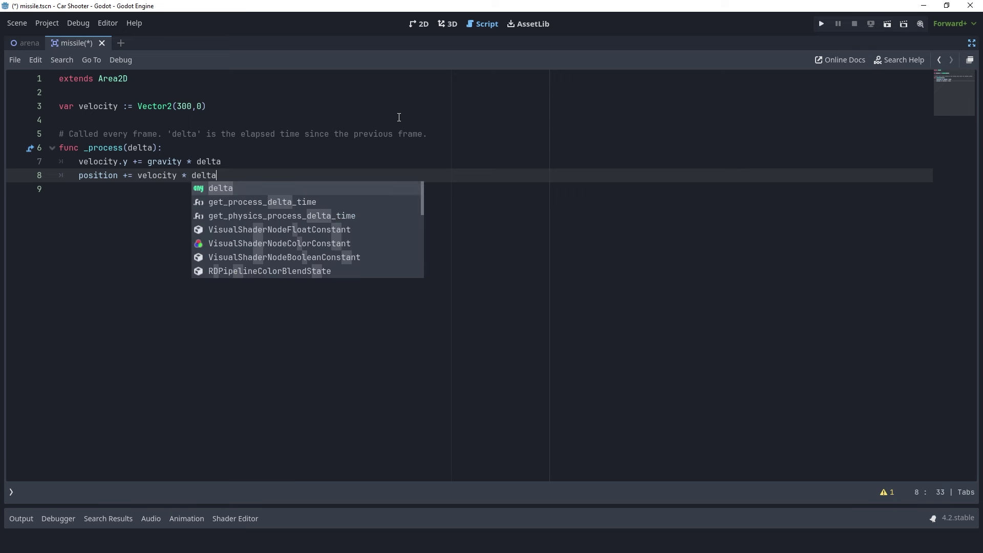
{"action": "left_click", "coordinate": [181, 161]}
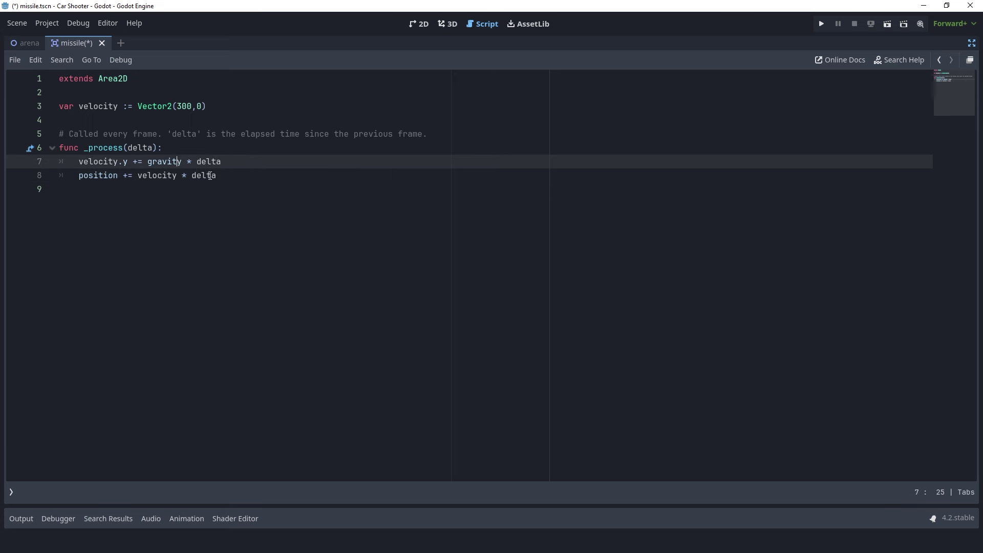
{"action": "left_click", "coordinate": [223, 177]}
Step: Add 'rotation = velocity.angle()' on a new line after line 8
{"action": "key", "text": "Return"}
{"action": "type", "text": "r"}
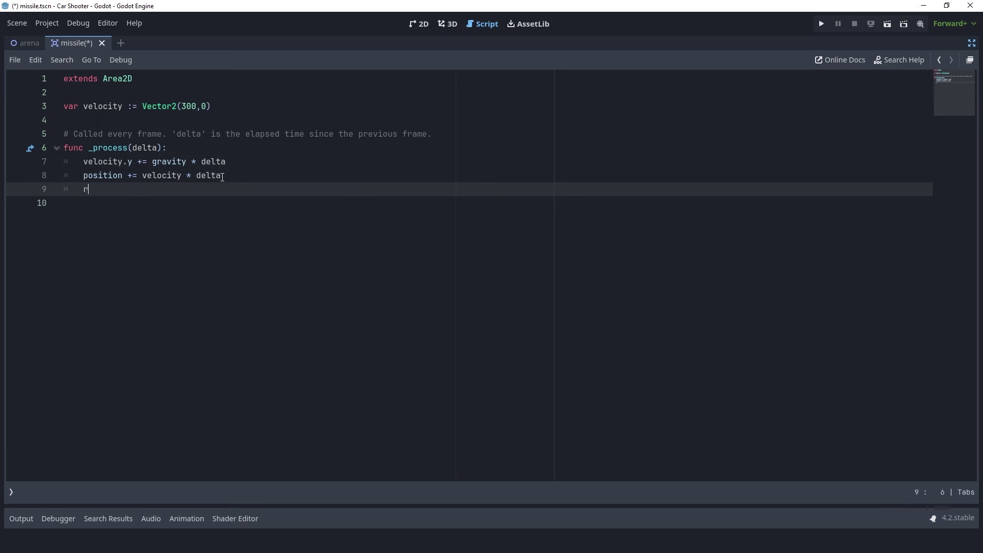
{"action": "type", "text": "ot"}
{"action": "key", "text": "Down"}
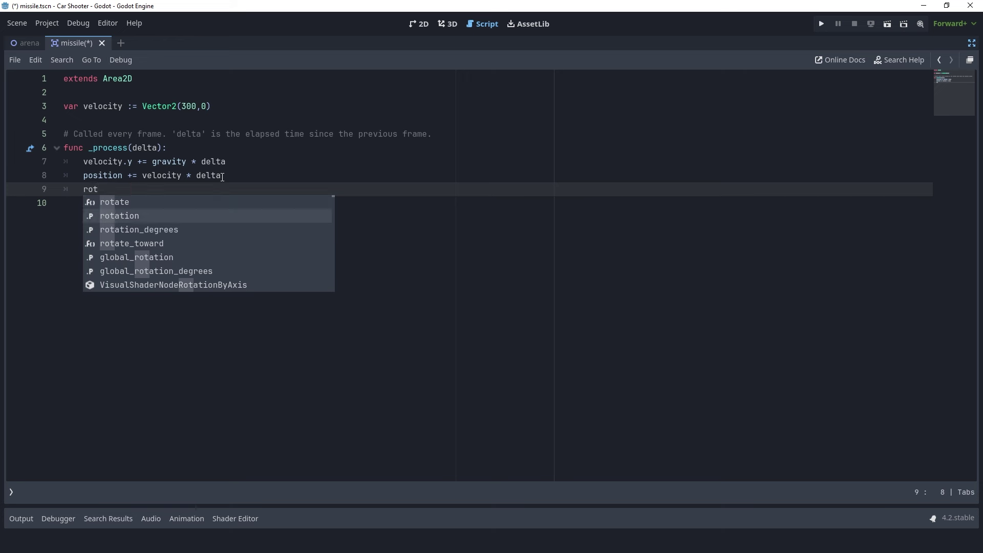
{"action": "key", "text": "Return"}
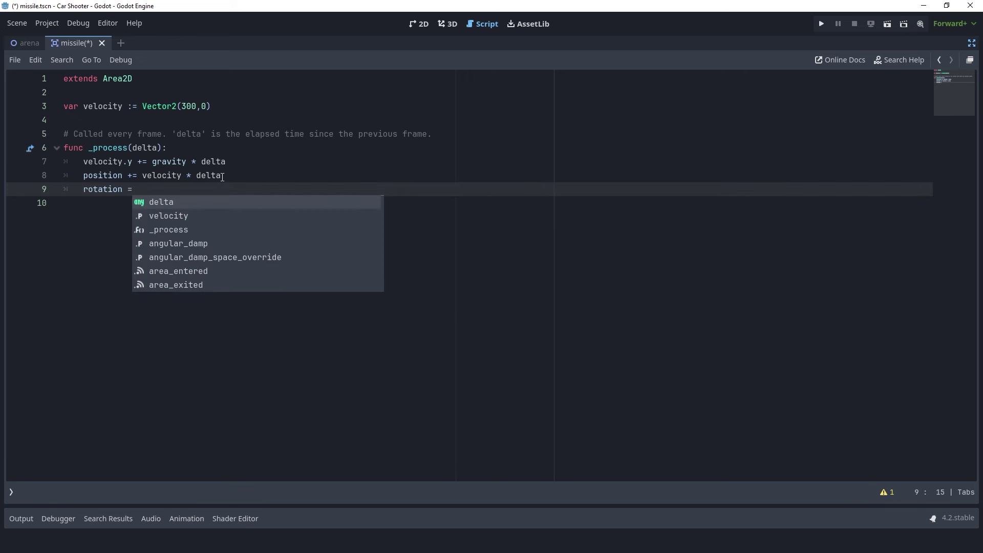
{"action": "type", "text": "velocity."}
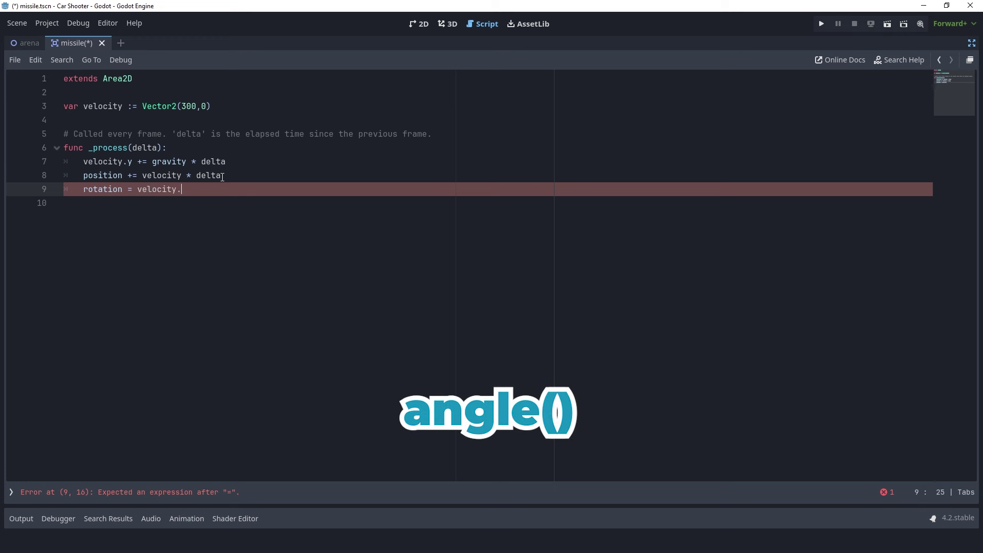
{"action": "type", "text": "angle"}
{"action": "key", "text": "Return"}
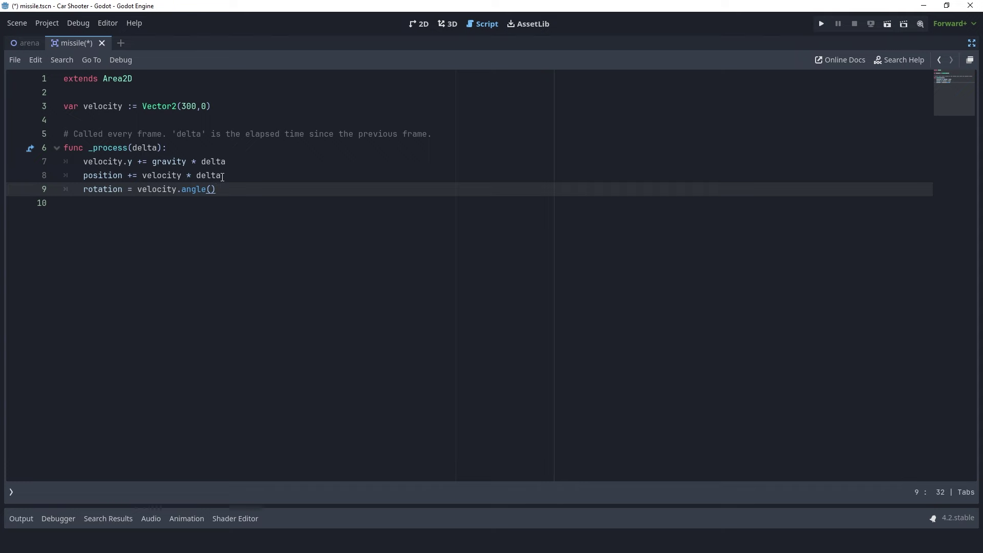
Step: Save and test-run the missile scene, stop the game, and restore the editor side panels
{"action": "left_click", "coordinate": [419, 24]}
{"action": "scroll", "coordinate": [447, 169], "scroll_direction": "down", "scroll_amount": 2}
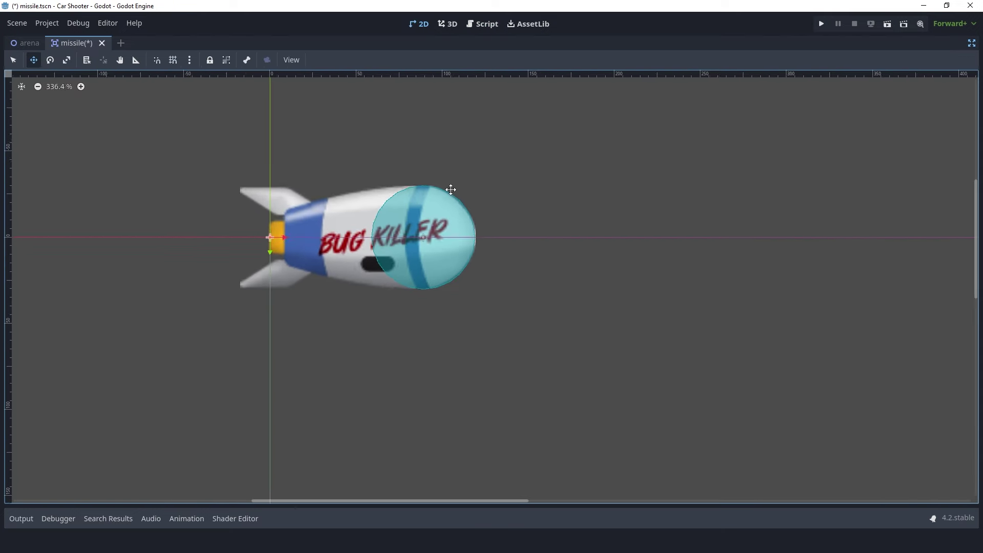
{"action": "scroll", "coordinate": [451, 190], "scroll_direction": "down", "scroll_amount": 2}
{"action": "middle_click_drag", "start_coordinate": [550, 248], "coordinate": [572, 155]}
{"action": "scroll", "coordinate": [735, 108], "scroll_direction": "down", "scroll_amount": 1}
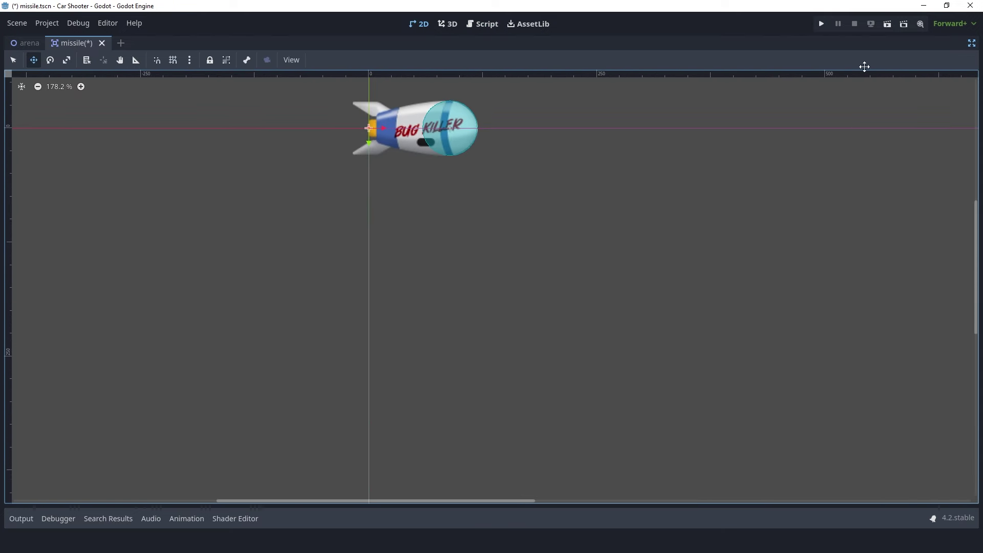
{"action": "left_click", "coordinate": [887, 25]}
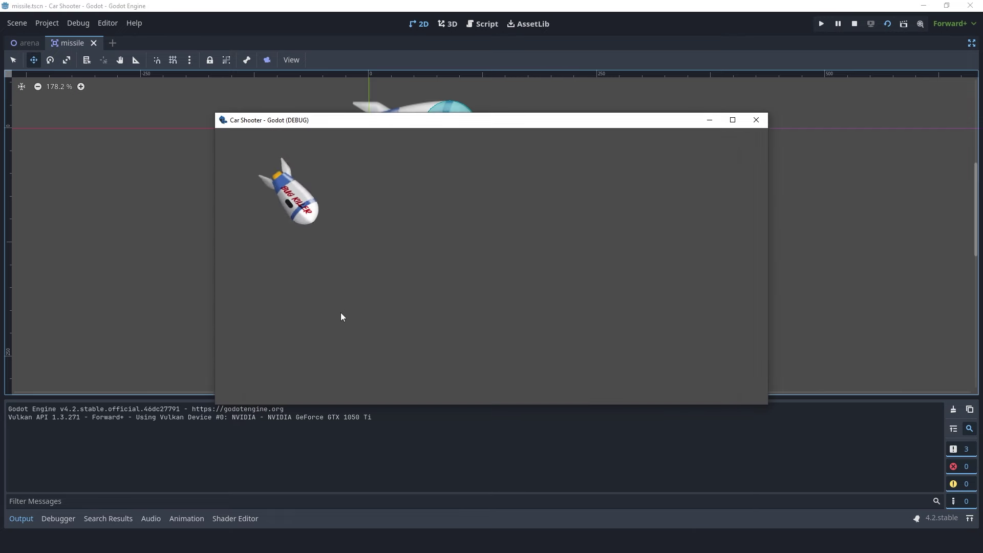
{"action": "left_click", "coordinate": [757, 120]}
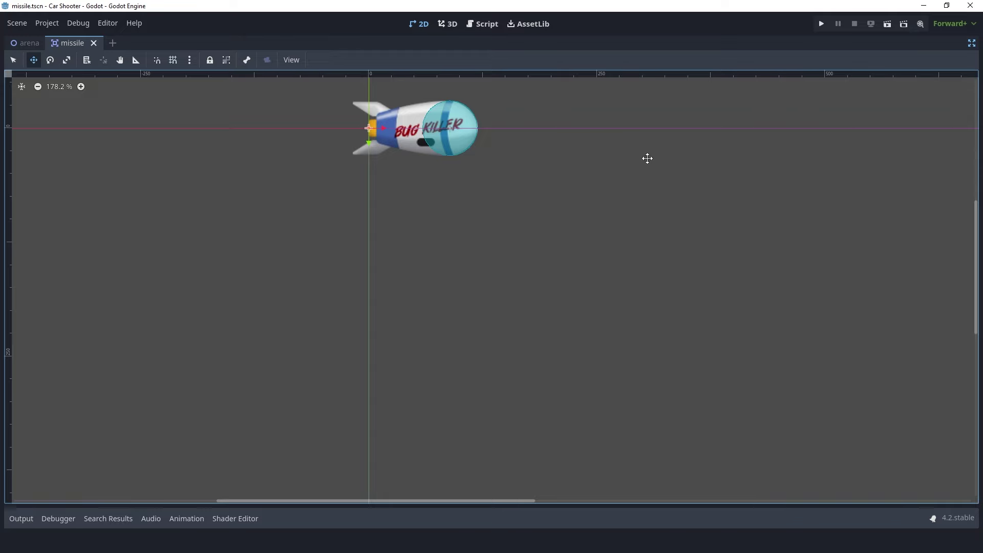
{"action": "left_click", "coordinate": [972, 43]}
Step: In the arena's godot_bigfoot.gd, drop prefabs/missile.tscn onto line 13 as const MISSILE
{"action": "left_click", "coordinate": [145, 42]}
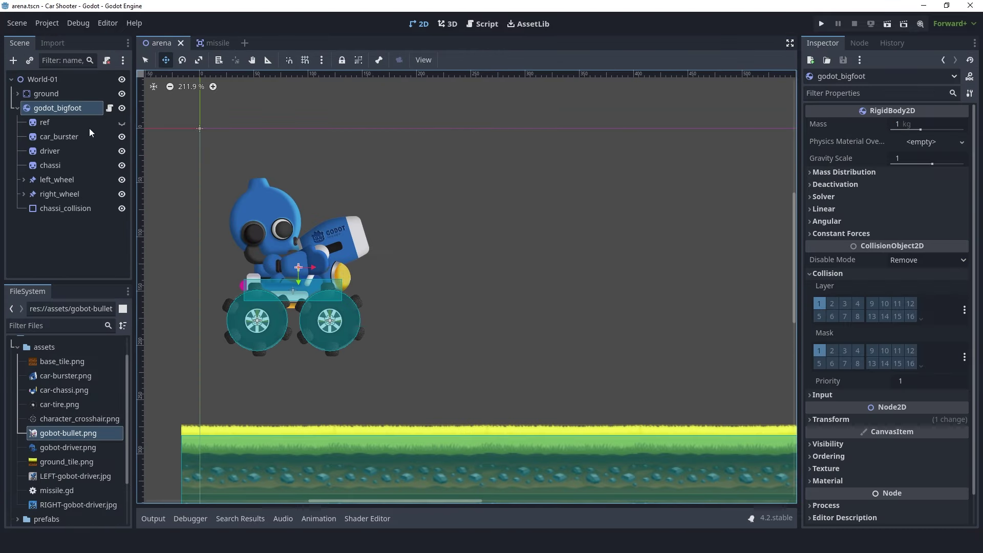
{"action": "left_click", "coordinate": [109, 108]}
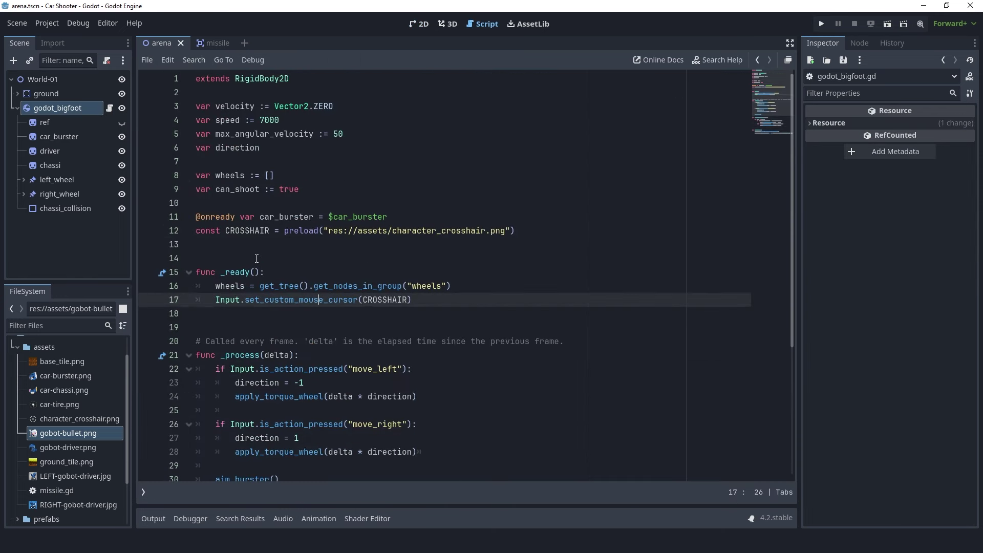
{"action": "left_click", "coordinate": [259, 249]}
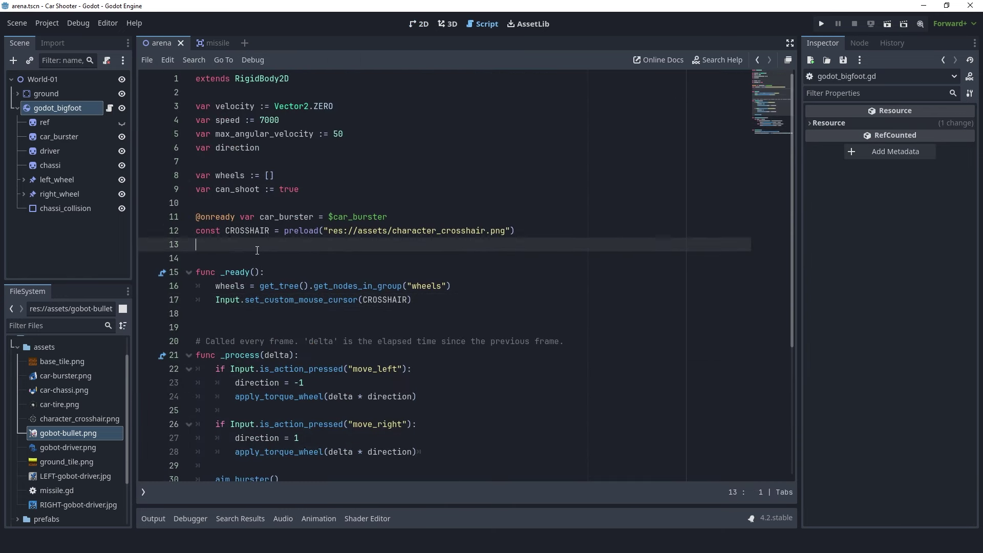
{"action": "left_click", "coordinate": [19, 348]}
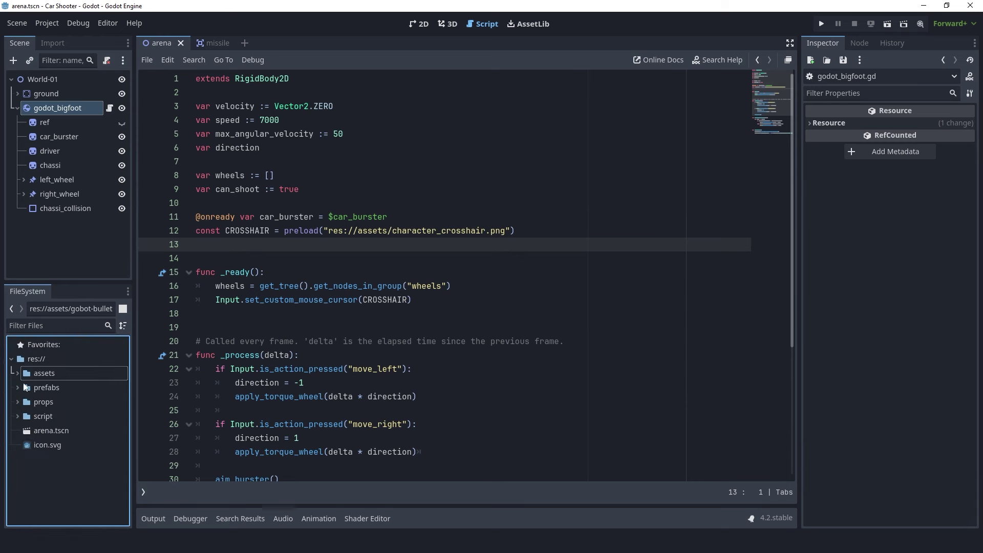
{"action": "left_click", "coordinate": [17, 387]}
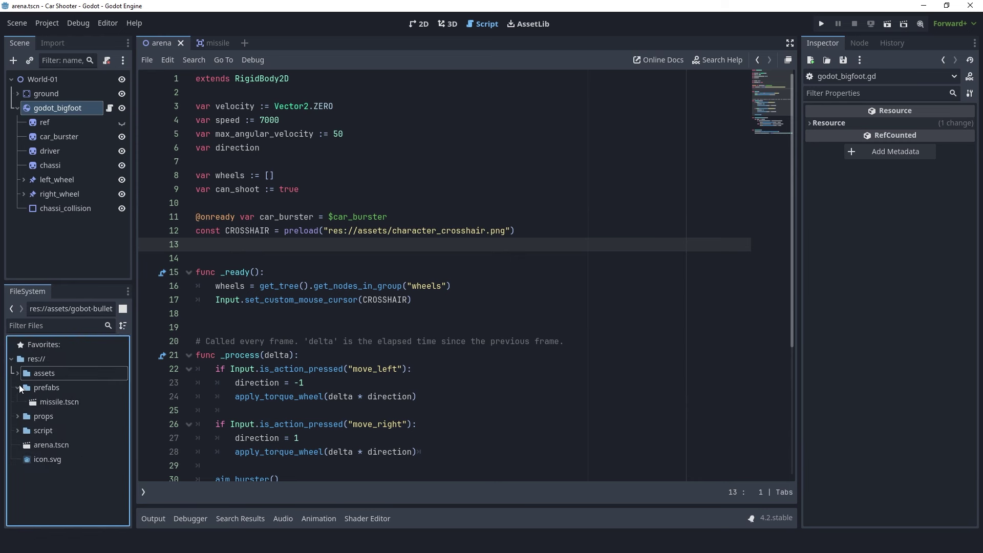
{"action": "left_click_drag", "start_coordinate": [47, 403], "coordinate": [226, 244]}
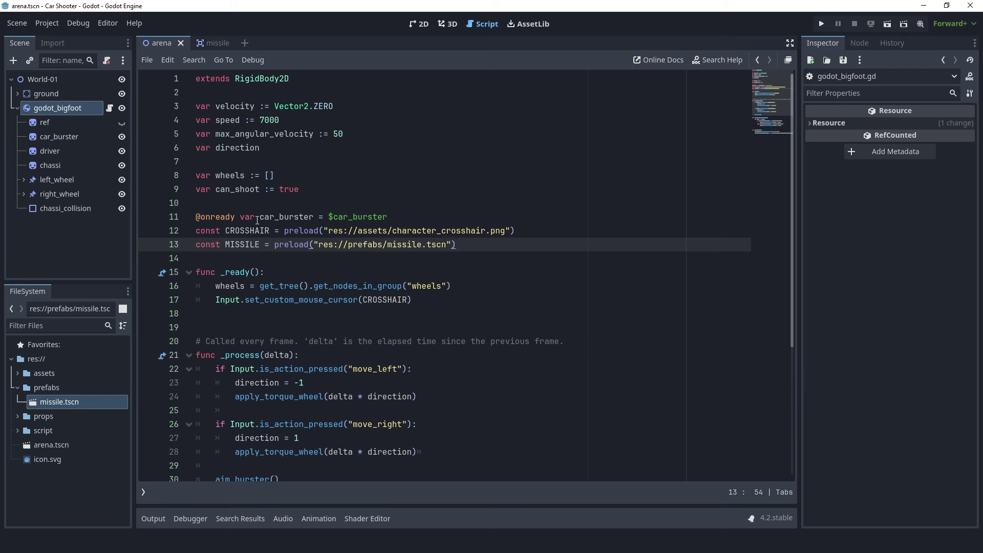
Step: Move the CROSSHAIR and MISSILE constants to the top with a blank line after them
{"action": "key", "text": "shift+Home"}
{"action": "key", "text": "shift+Up"}
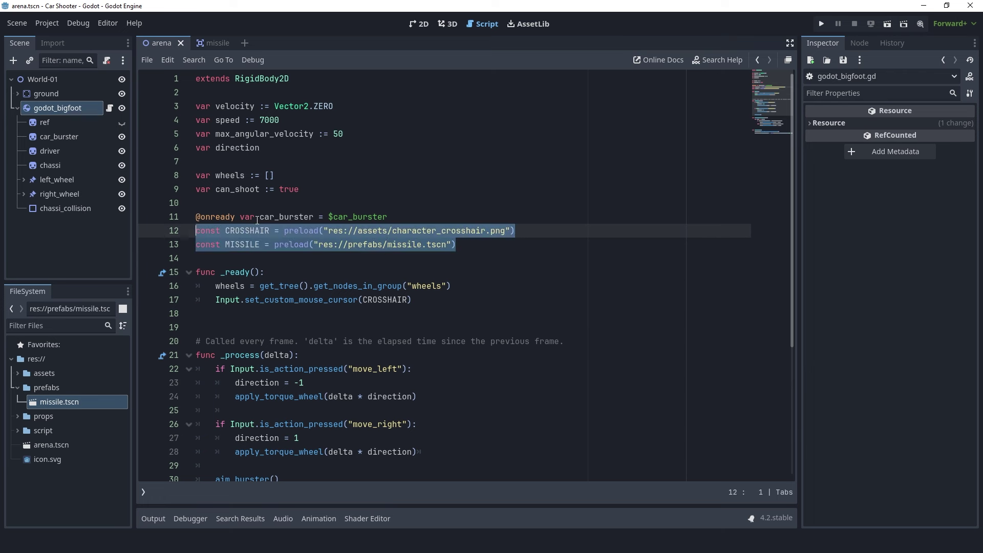
{"action": "key", "text": "alt+Up"}
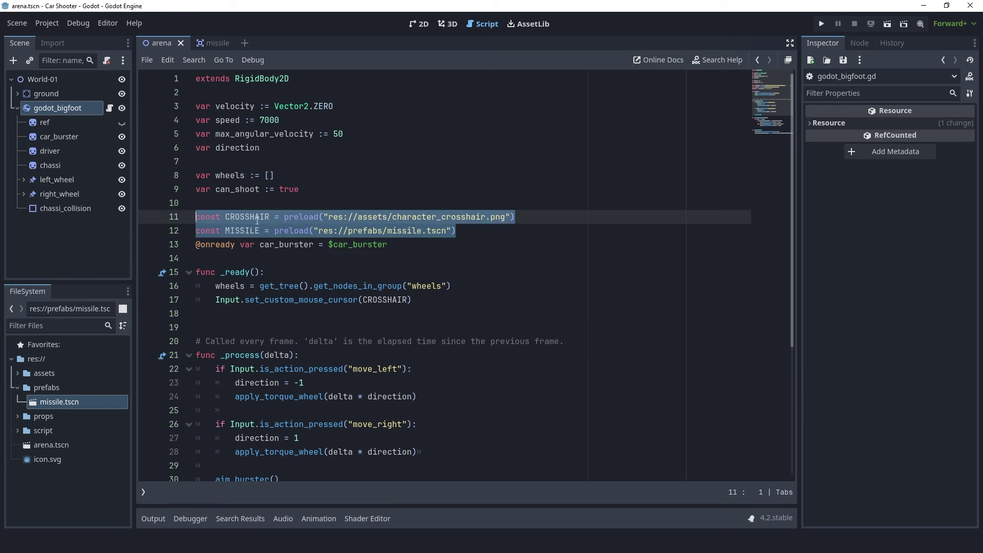
{"action": "key", "text": "alt+Up"}
{"action": "key", "text": "alt+Up"}
{"action": "key", "text": "alt+Up"}
{"action": "key", "text": "alt+Up"}
{"action": "key", "text": "alt+Up"}
{"action": "key", "text": "alt+Up"}
{"action": "key", "text": "alt+Up"}
{"action": "key", "text": "alt+Up"}
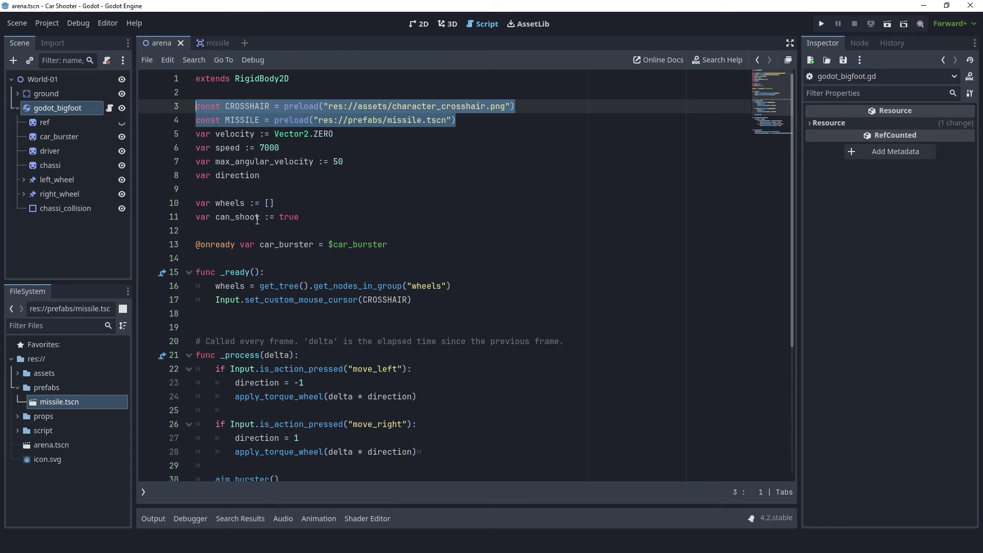
{"action": "key", "text": "End"}
{"action": "key", "text": "Down"}
{"action": "key", "text": "Return"}
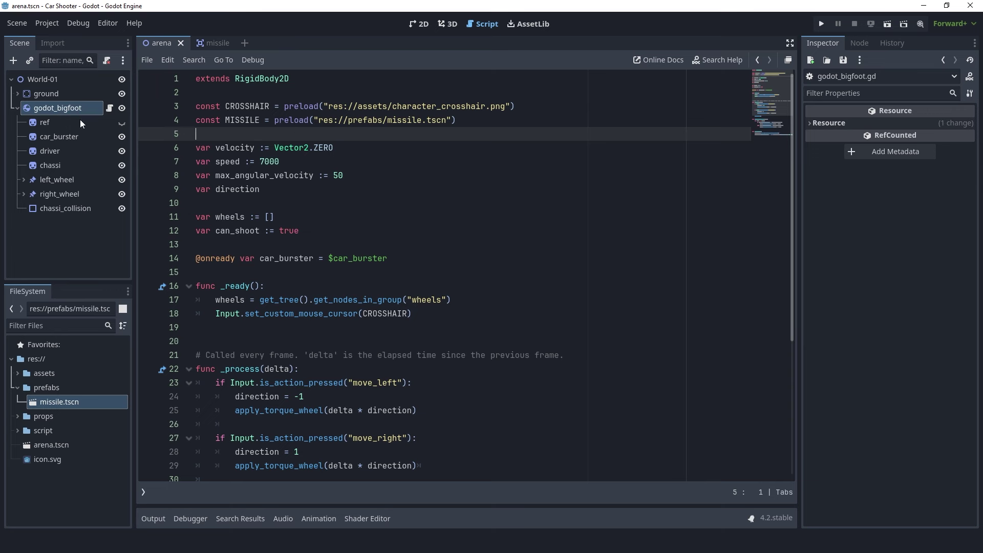
{"action": "left_click", "coordinate": [424, 29]}
{"action": "scroll", "coordinate": [365, 195], "scroll_direction": "up", "scroll_amount": 2}
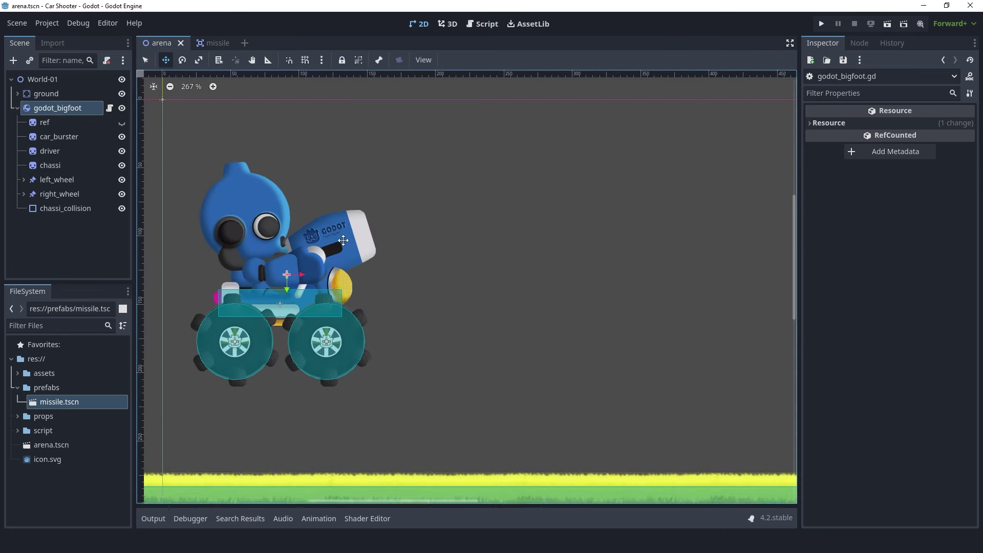
{"action": "scroll", "coordinate": [366, 195], "scroll_direction": "up", "scroll_amount": 2}
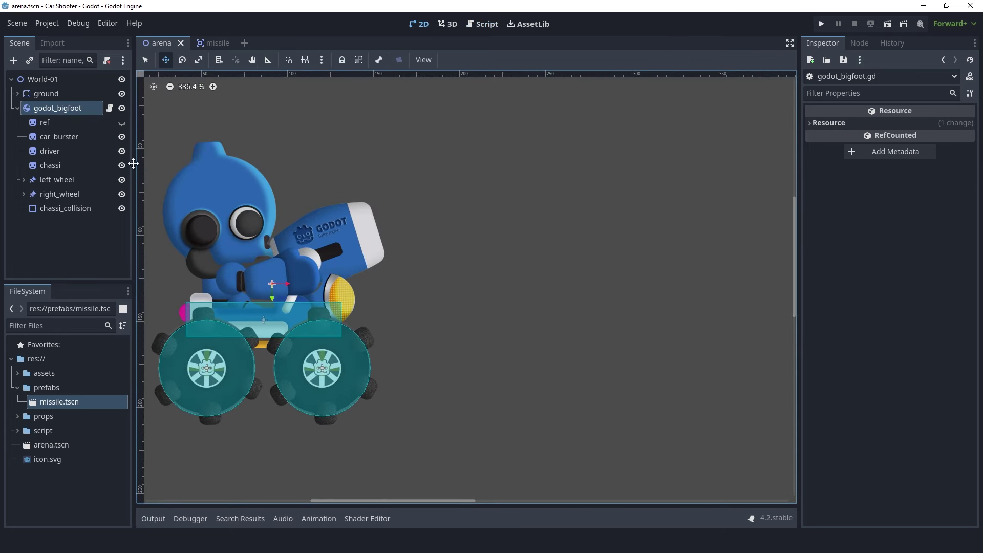
Step: Add a Marker2D under car_burster at the cannon tip and rename it missile_spawn_point
{"action": "left_click", "coordinate": [90, 138]}
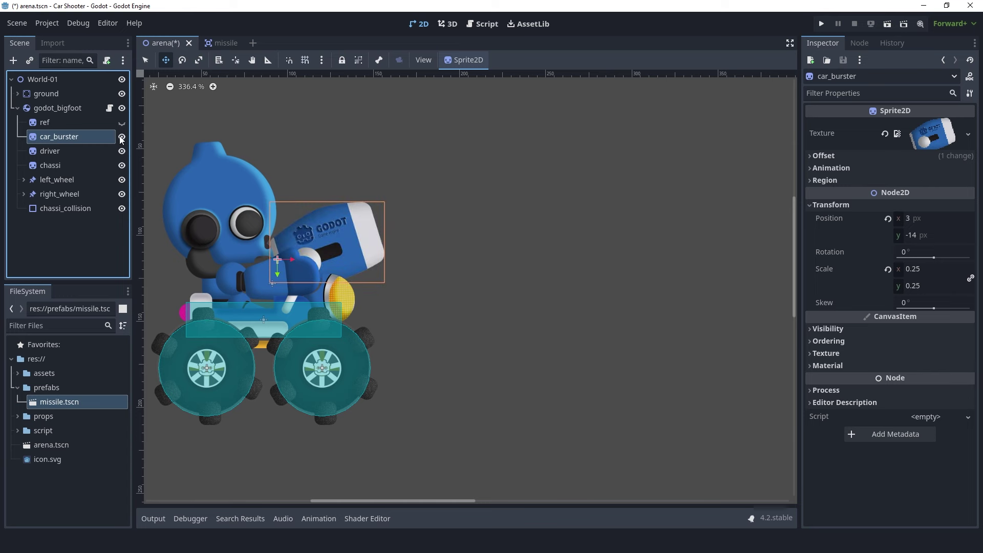
{"action": "left_click", "coordinate": [380, 221]}
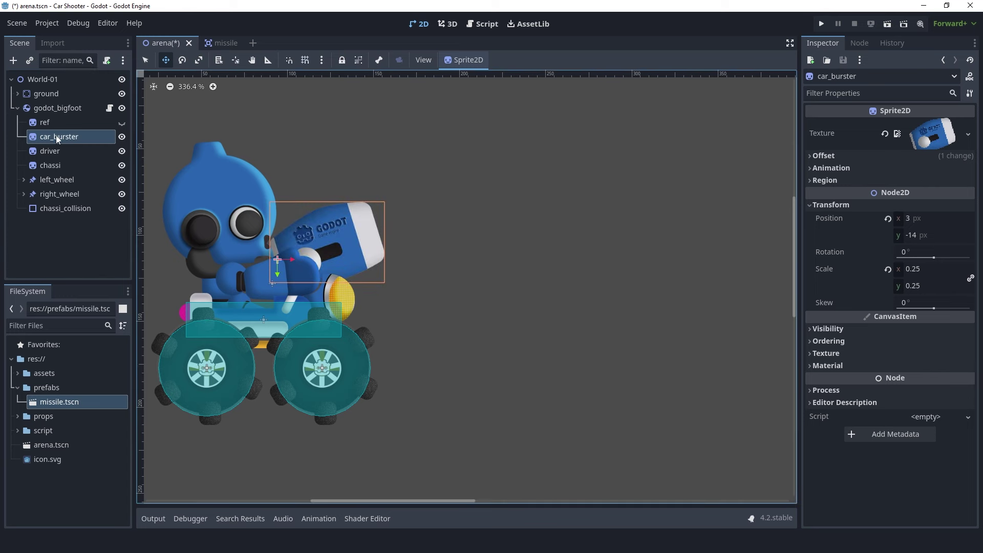
{"action": "left_click", "coordinate": [12, 62]}
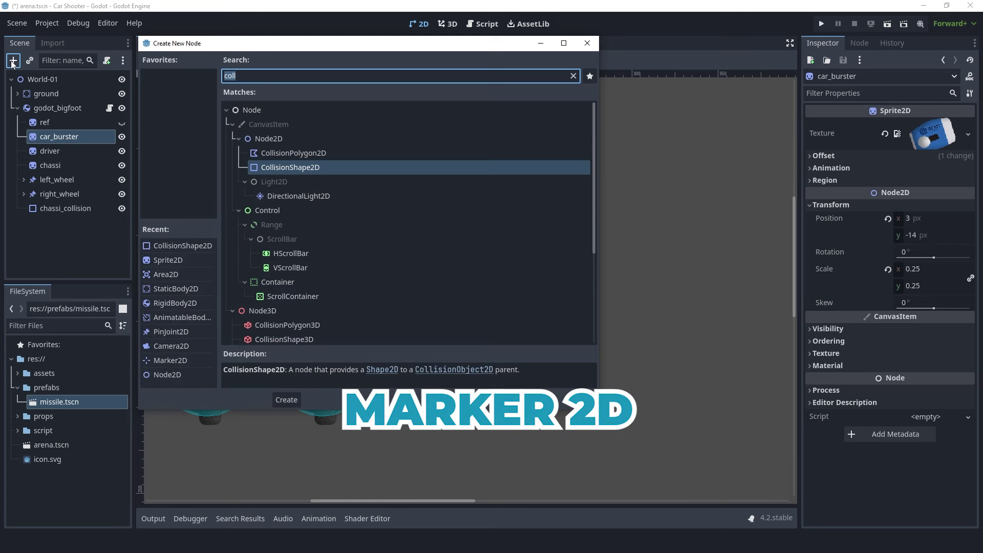
{"action": "type", "text": "mark"}
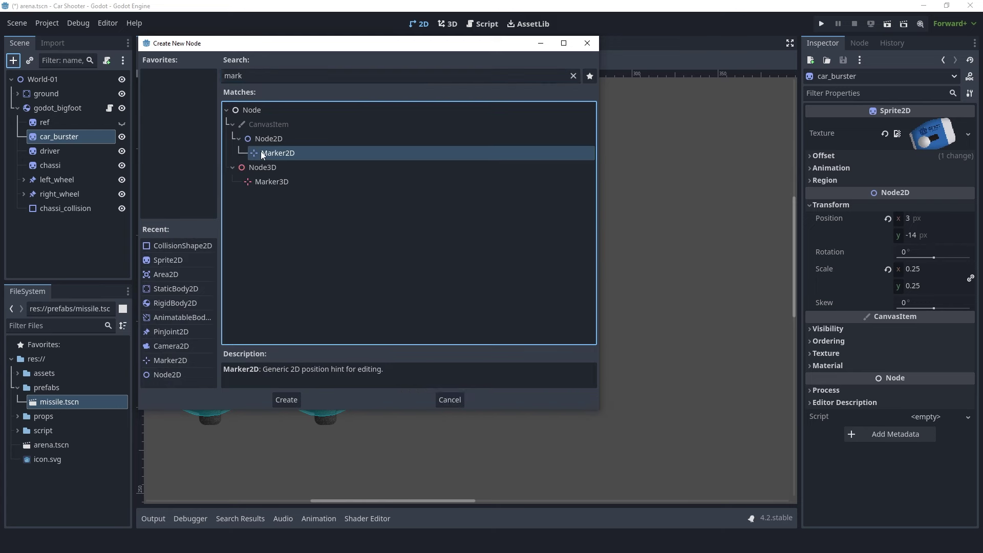
{"action": "double_click", "coordinate": [260, 152]}
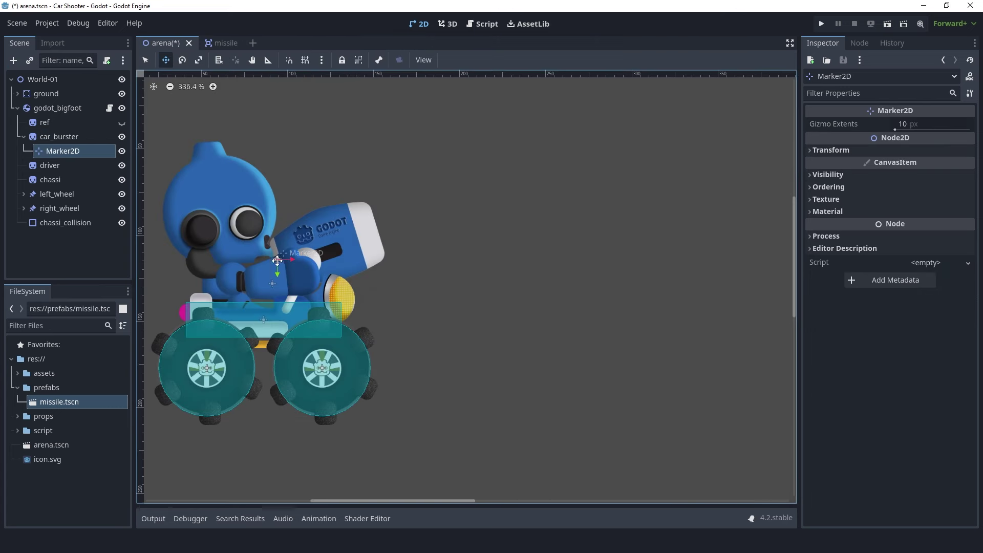
{"action": "left_click_drag", "start_coordinate": [277, 259], "coordinate": [367, 232]}
{"action": "double_click", "coordinate": [75, 152]}
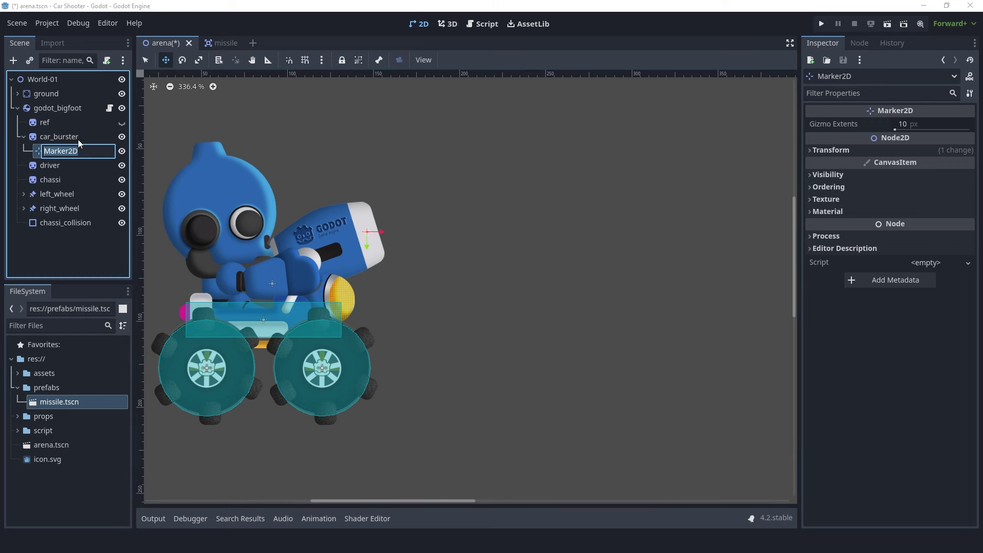
Step: Name the node missile_spawn_point and add its onready reference $car_burster/missile_spawn_point on line 15
{"action": "type", "text": "missi"}
{"action": "type", "text": "oint"}
{"action": "key", "text": "Return"}
{"action": "left_click", "coordinate": [110, 108]}
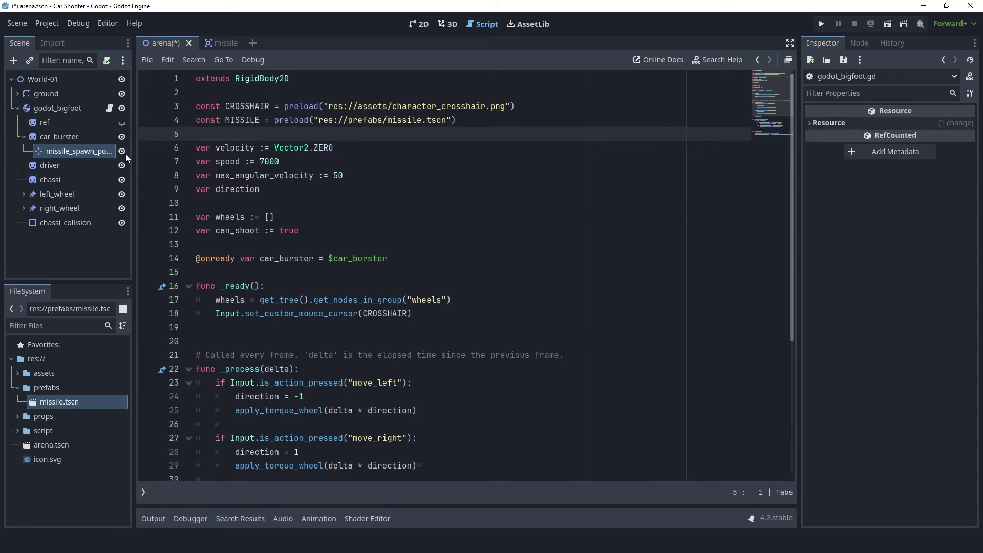
{"action": "left_click", "coordinate": [214, 272]}
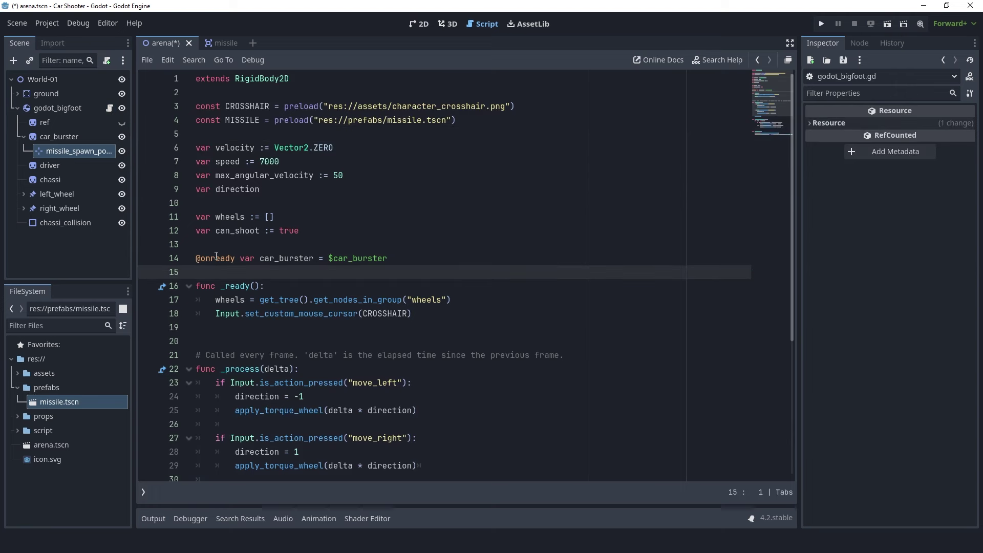
{"action": "key", "text": "Return"}
{"action": "left_click_drag", "start_coordinate": [58, 151], "coordinate": [196, 277]}
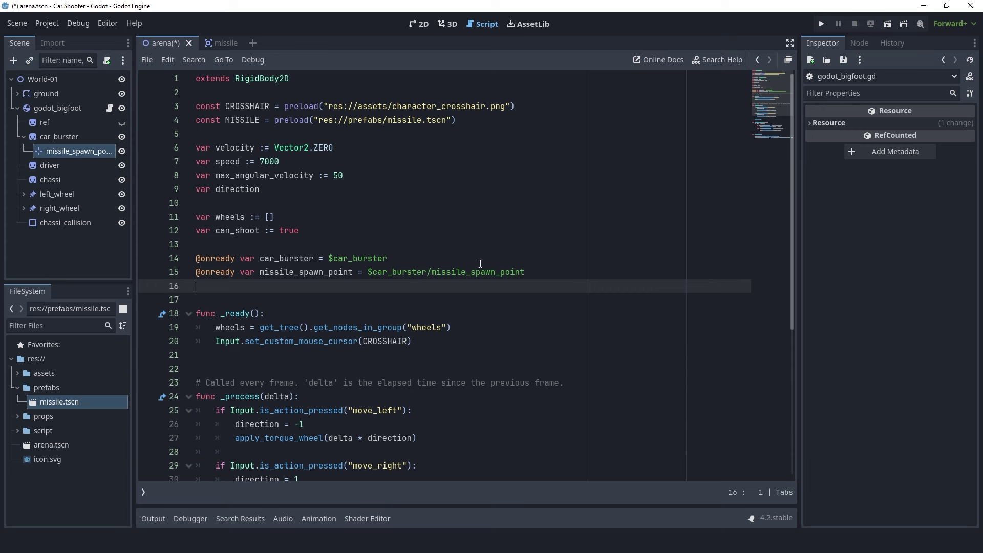
Step: Place the caret on the empty last line of godot_bigfoot.gd
{"action": "scroll", "coordinate": [480, 264], "scroll_direction": "down", "scroll_amount": 2}
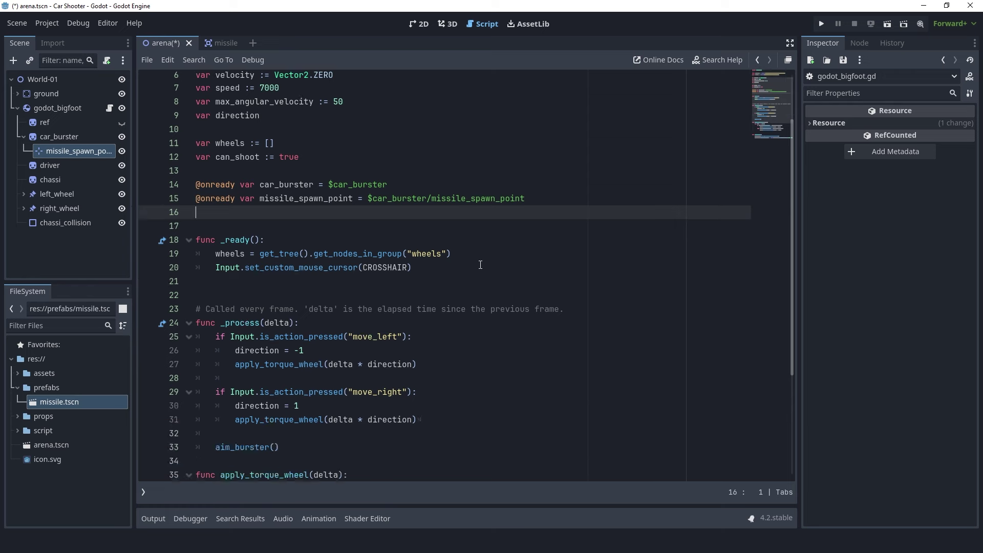
{"action": "scroll", "coordinate": [473, 274], "scroll_direction": "down", "scroll_amount": 4}
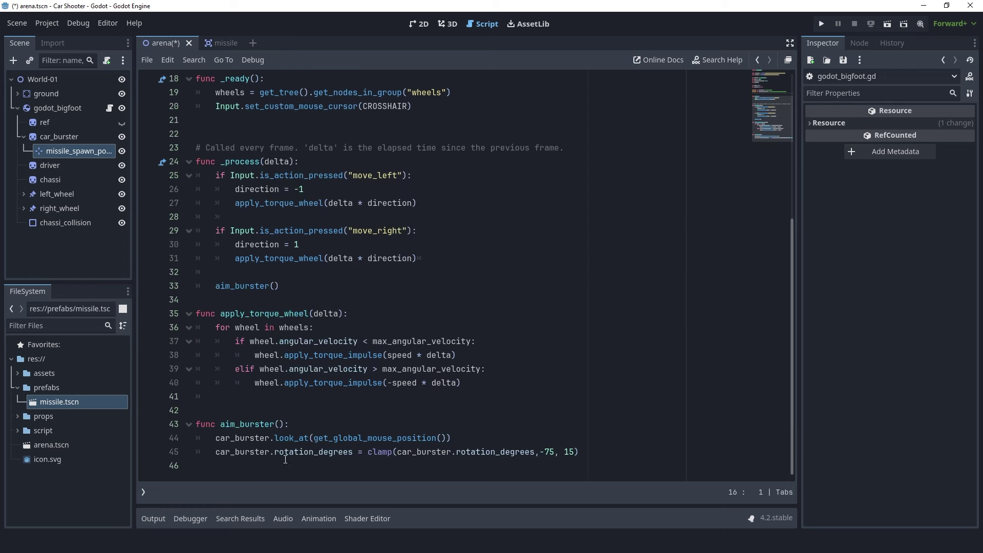
{"action": "left_click", "coordinate": [242, 469]}
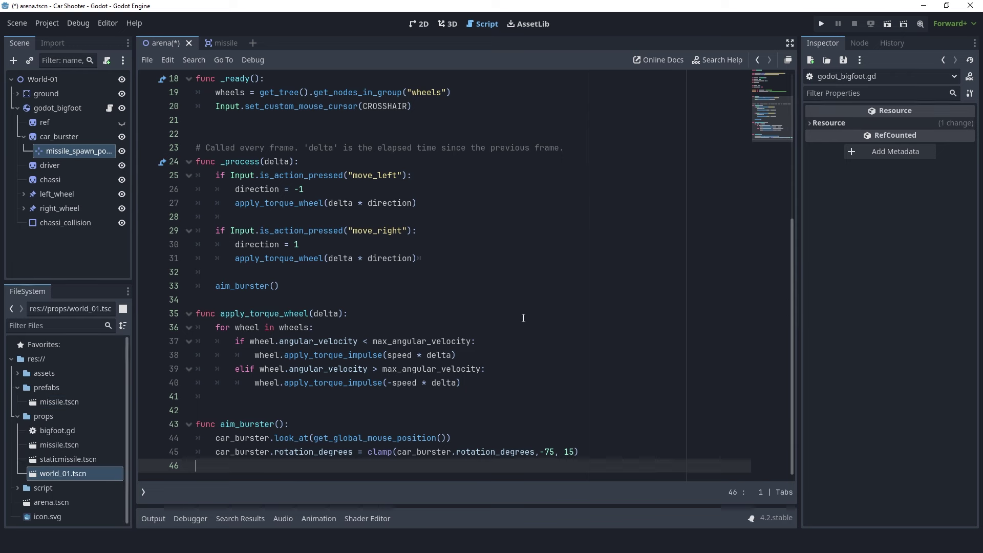
{"action": "left_click", "coordinate": [49, 24]}
{"action": "left_click", "coordinate": [66, 38]}
{"action": "left_click", "coordinate": [207, 67]}
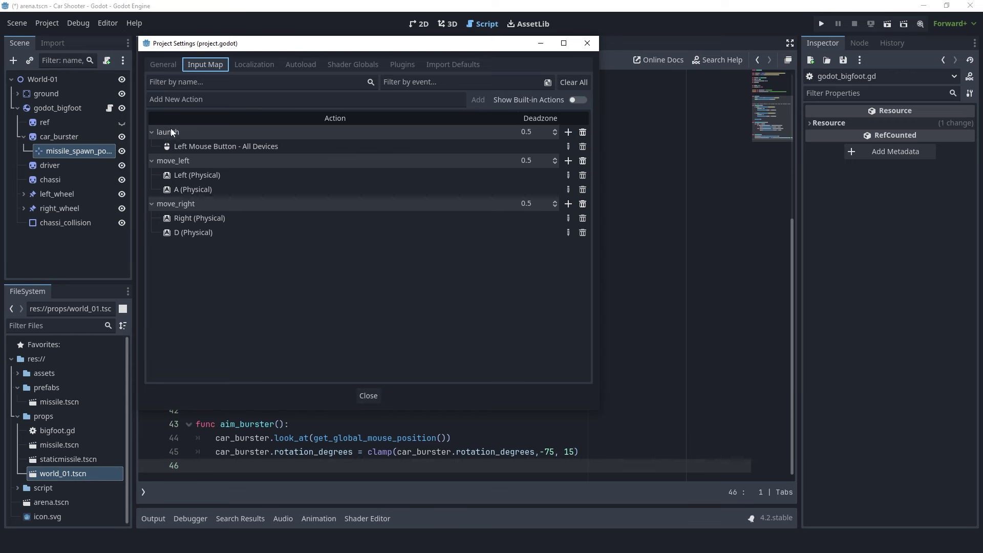
{"action": "left_click", "coordinate": [369, 396]}
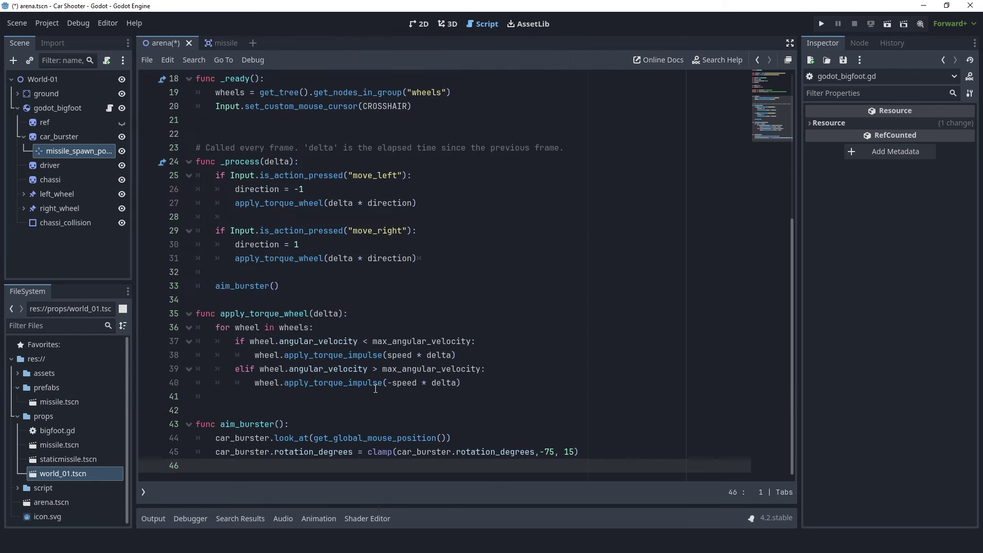
Step: Start func _unhandled_input(event) with the condition event.is_action_released("launch") and can_shoot
{"action": "key", "text": "Return"}
{"action": "type", "text": "fun"}
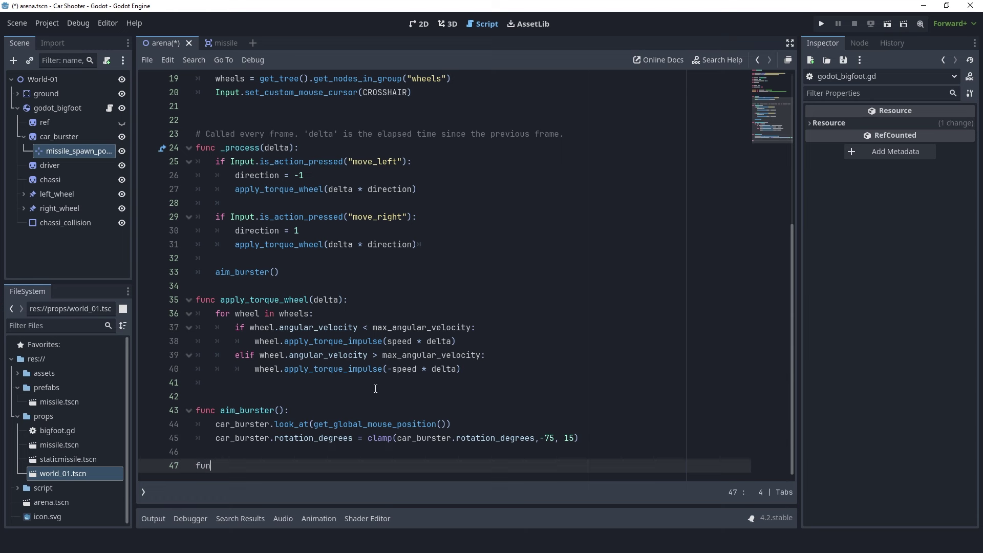
{"action": "type", "text": "c _un"}
{"action": "key", "text": "Return"}
{"action": "key", "text": "Return"}
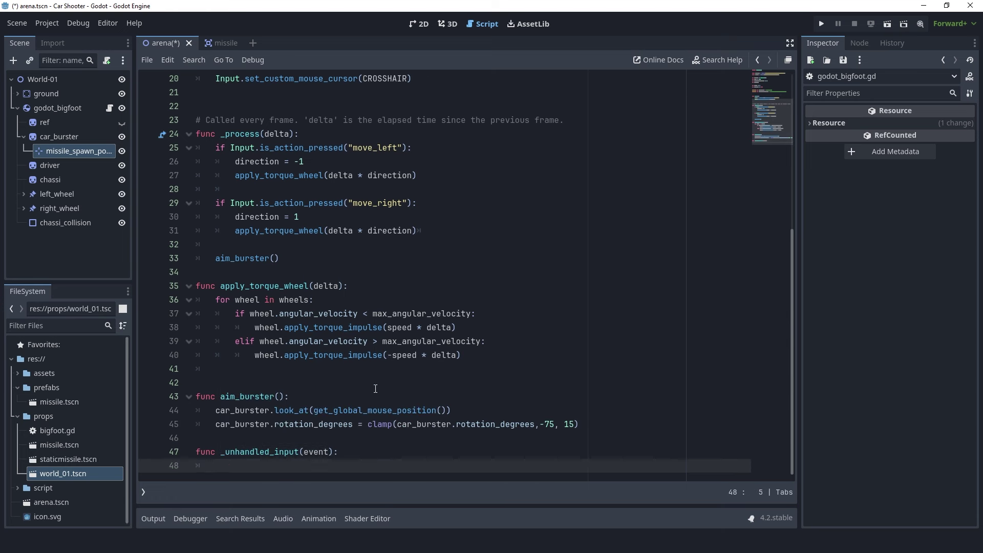
{"action": "type", "text": "if event"}
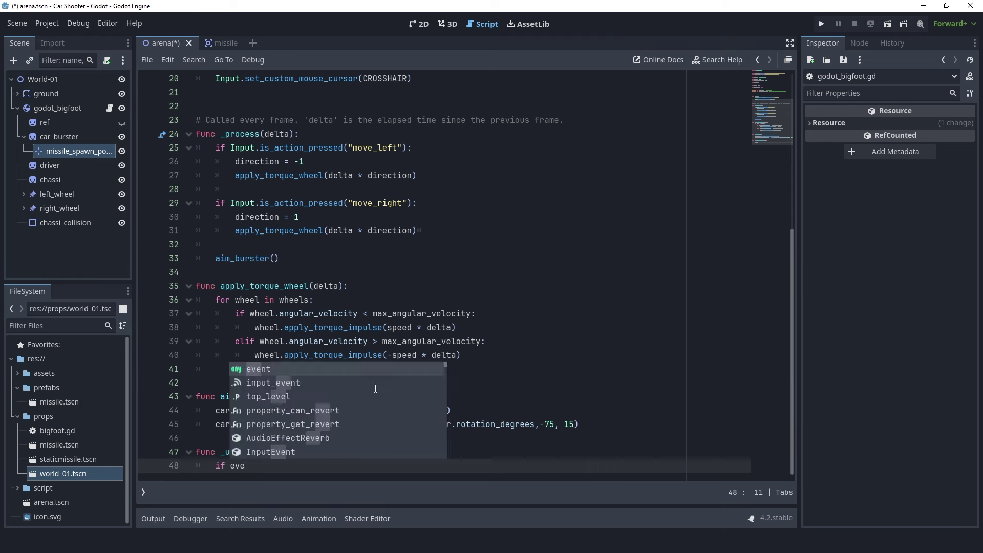
{"action": "key", "text": "Escape"}
{"action": "type", "text": ".is_"}
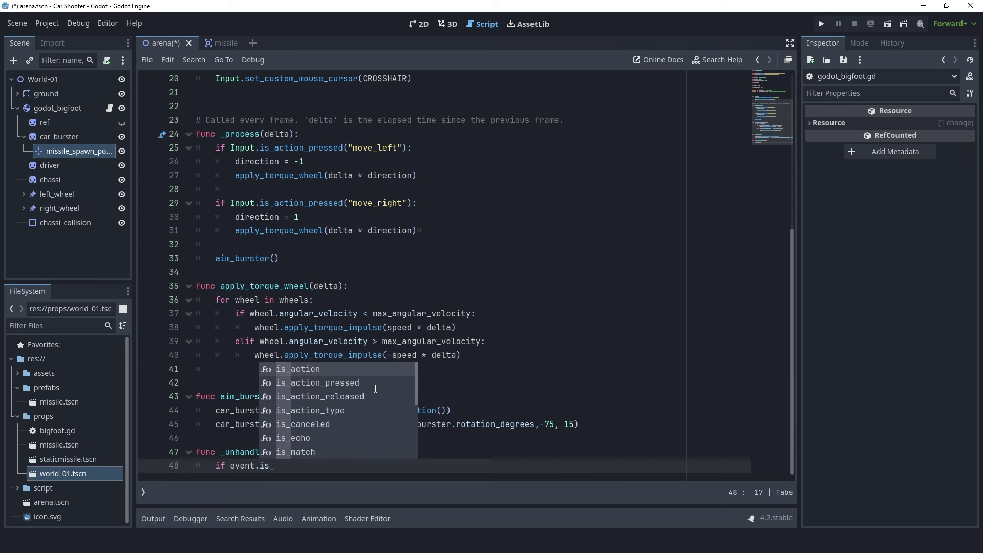
{"action": "key", "text": "Down"}
{"action": "key", "text": "Down"}
{"action": "key", "text": "Return"}
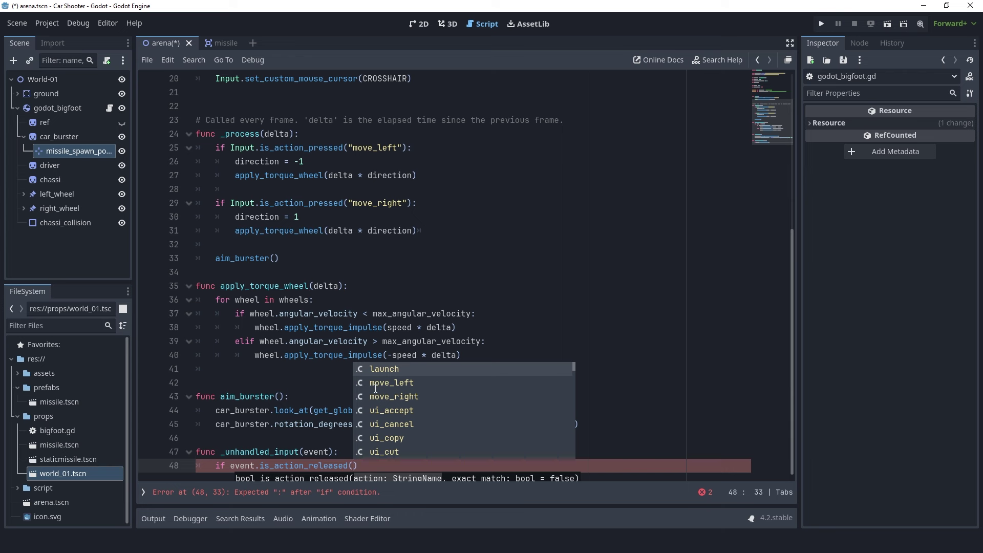
{"action": "key", "text": "Return"}
{"action": "type", "text": ") a"}
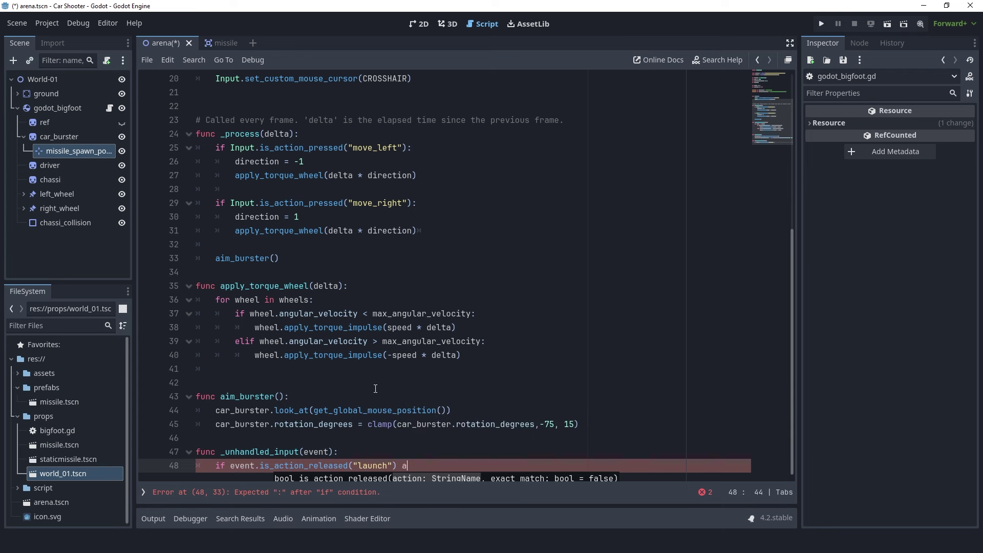
{"action": "type", "text": "nd can"}
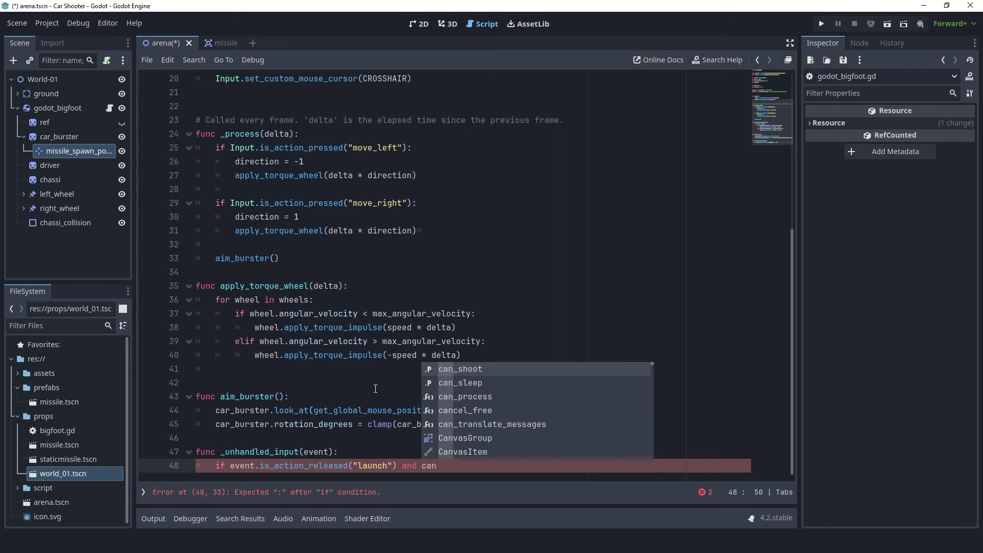
{"action": "key", "text": "Return"}
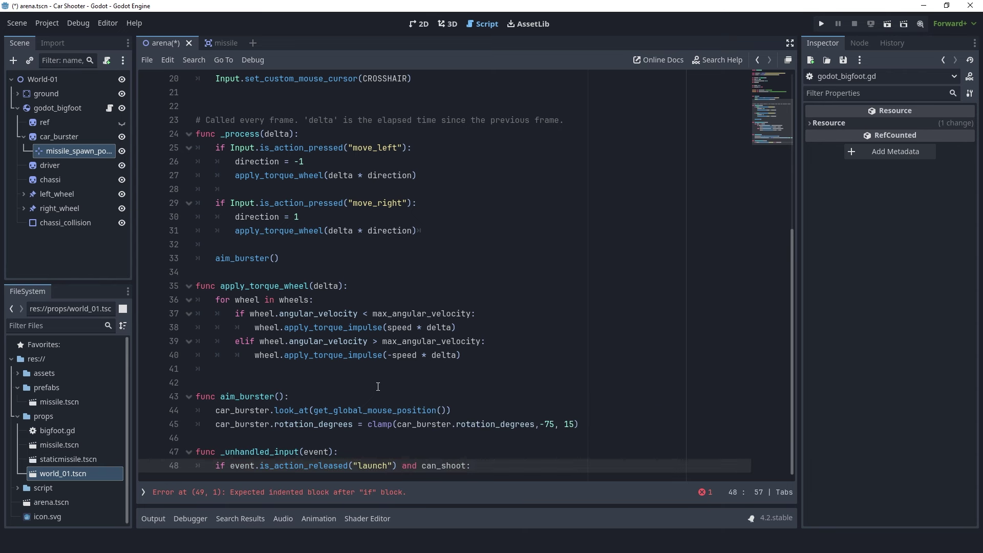
Step: Inside the if, set can_shoot = false and call launch_missile()
{"action": "key", "text": "Return"}
{"action": "type", "text": "can"}
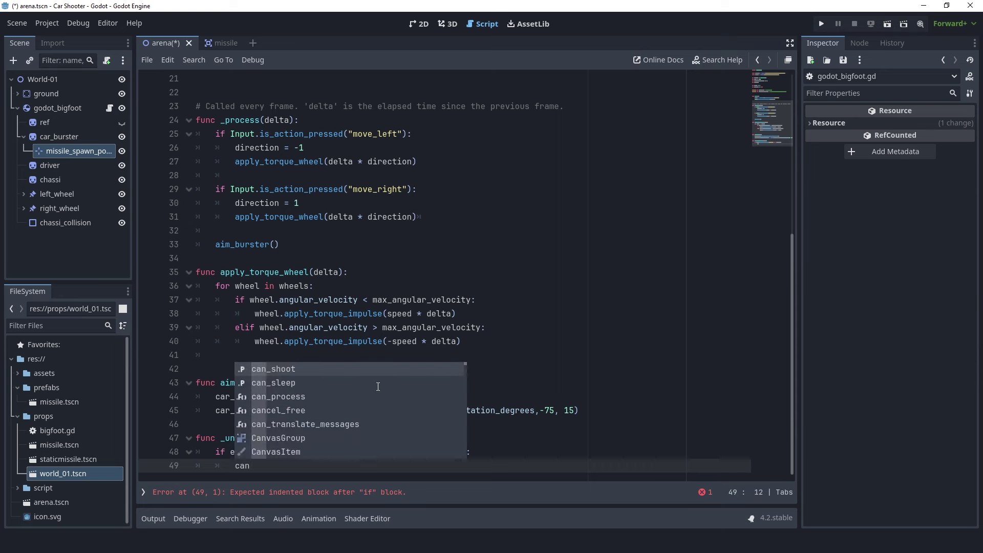
{"action": "type", "text": "_sh"}
{"action": "key", "text": "Return"}
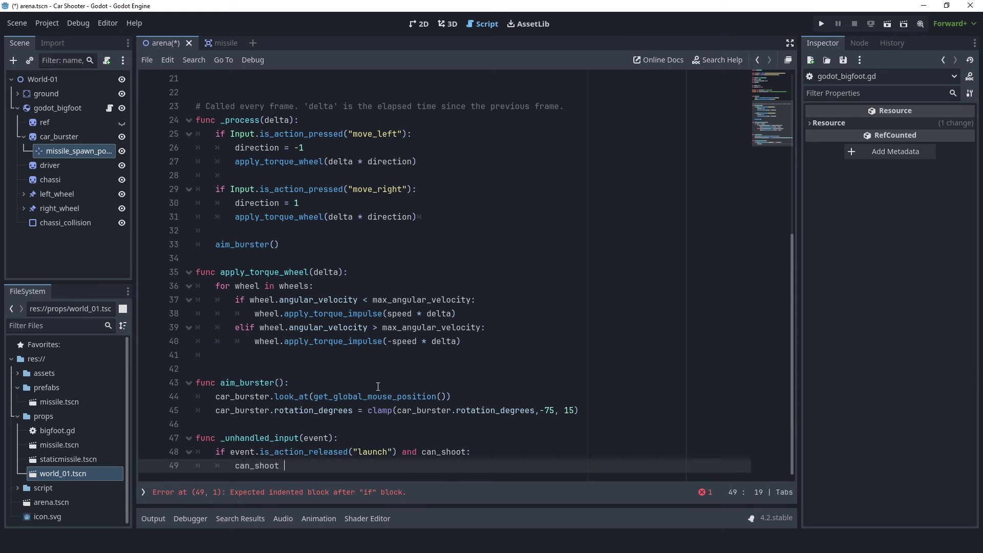
{"action": "type", "text": "= false"}
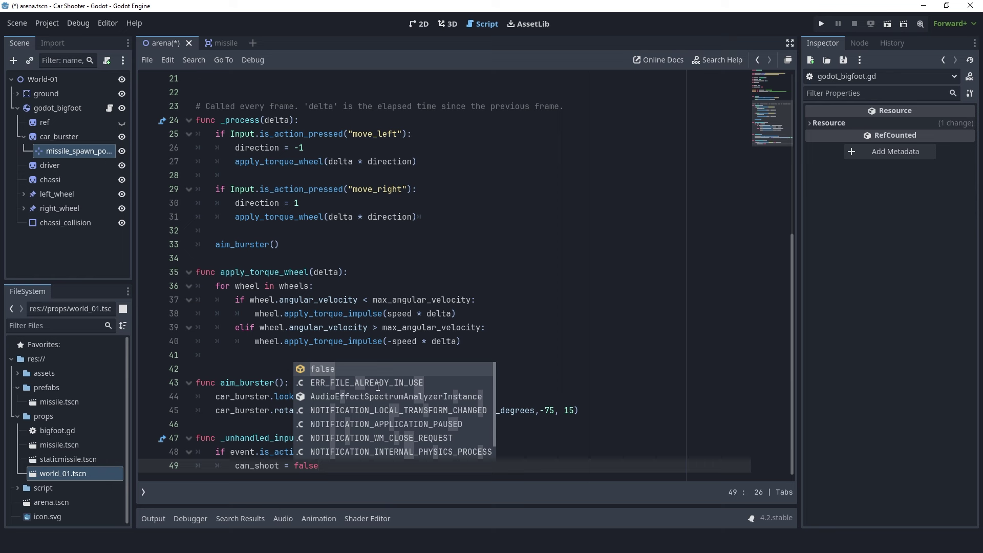
{"action": "left_click", "coordinate": [331, 466]}
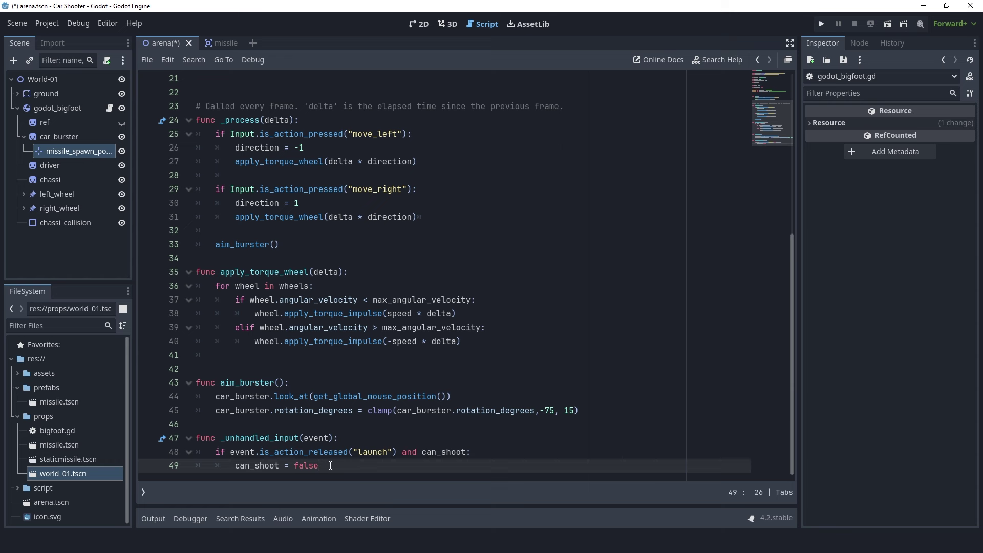
{"action": "key", "text": "Return"}
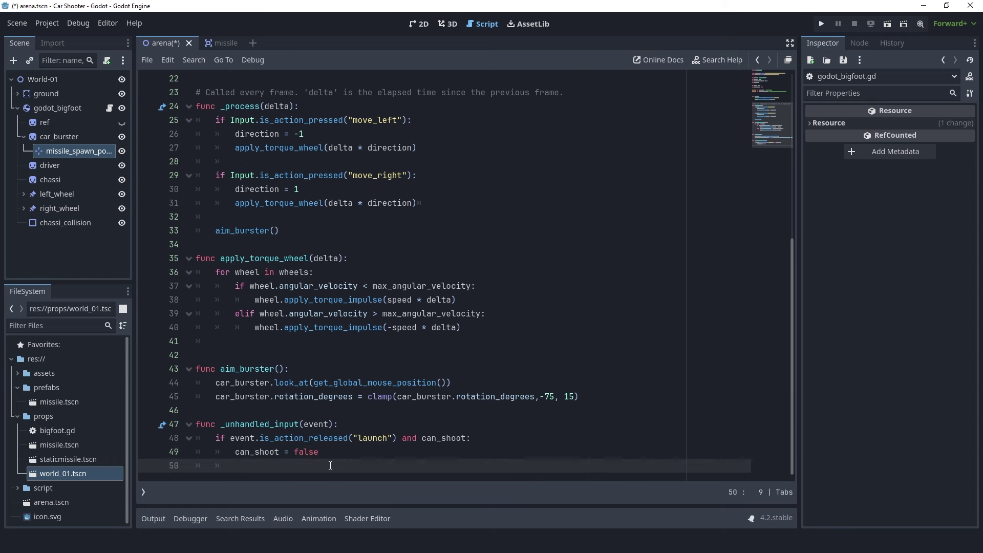
{"action": "type", "text": "lau"}
{"action": "type", "text": "nch_missi"}
{"action": "type", "text": "le()"}
{"action": "key", "text": "Return"}
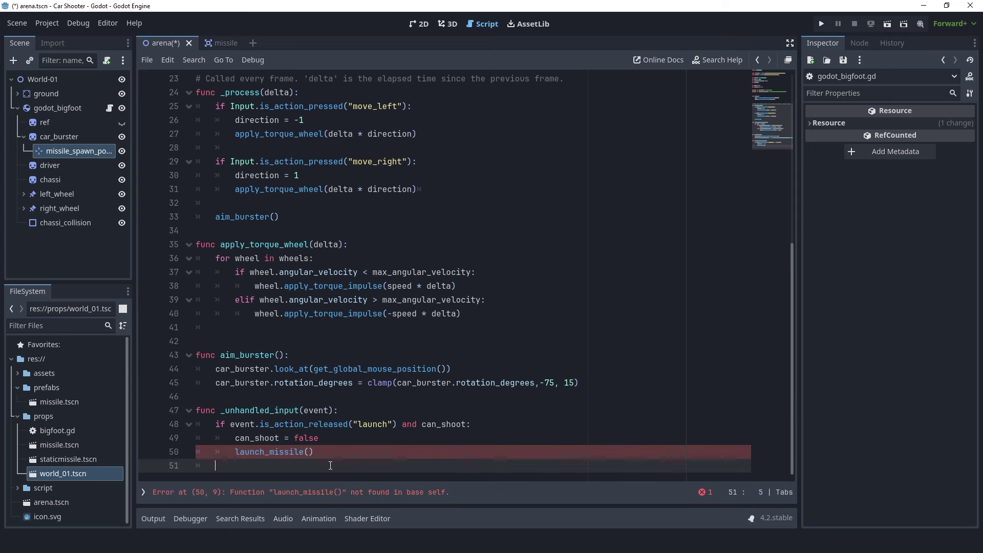
Step: Add an else branch setting can_shoot = true, followed by a blank line
{"action": "type", "text": "else:"}
{"action": "key", "text": "Return"}
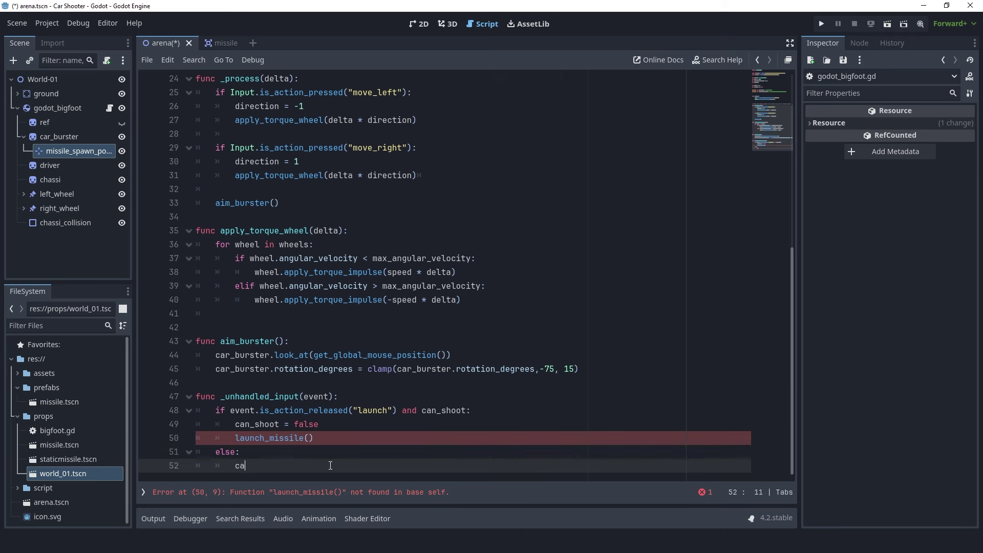
{"action": "type", "text": "can_sh"}
{"action": "key", "text": "Return"}
{"action": "type", "text": "= "}
{"action": "type", "text": "true"}
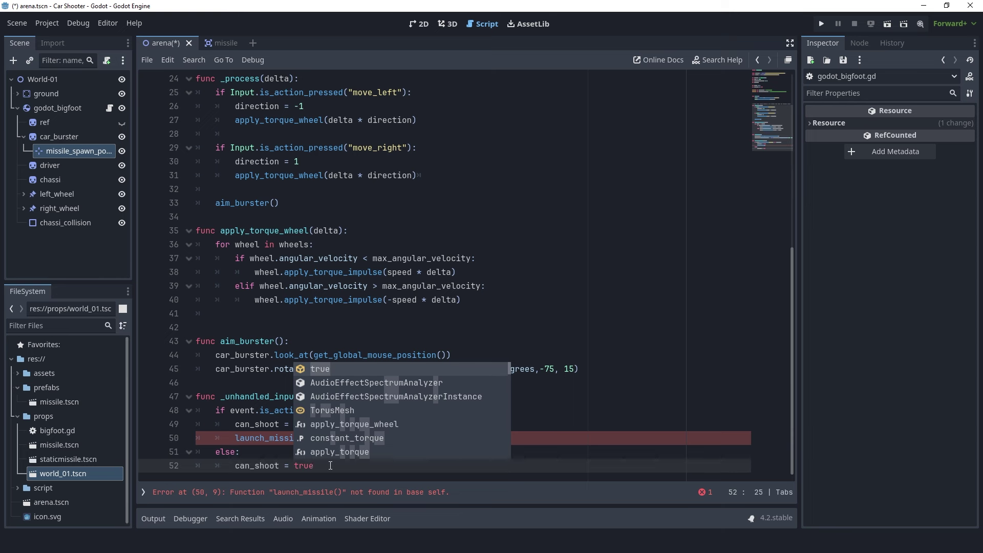
{"action": "key", "text": "Return"}
{"action": "key", "text": "Return"}
{"action": "key", "text": "Return"}
{"action": "key", "text": "BackSpace"}
{"action": "key", "text": "BackSpace"}
Step: Define func launch_missile() with var missile_instance = MISSILE.instantiate()
{"action": "type", "text": "func "}
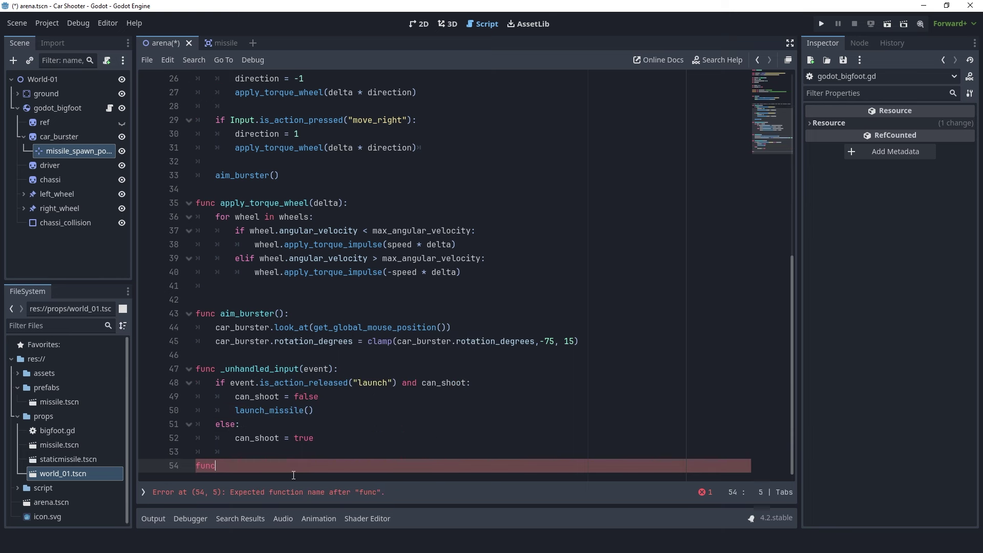
{"action": "type", "text": "launch_missile():"}
{"action": "key", "text": "Return"}
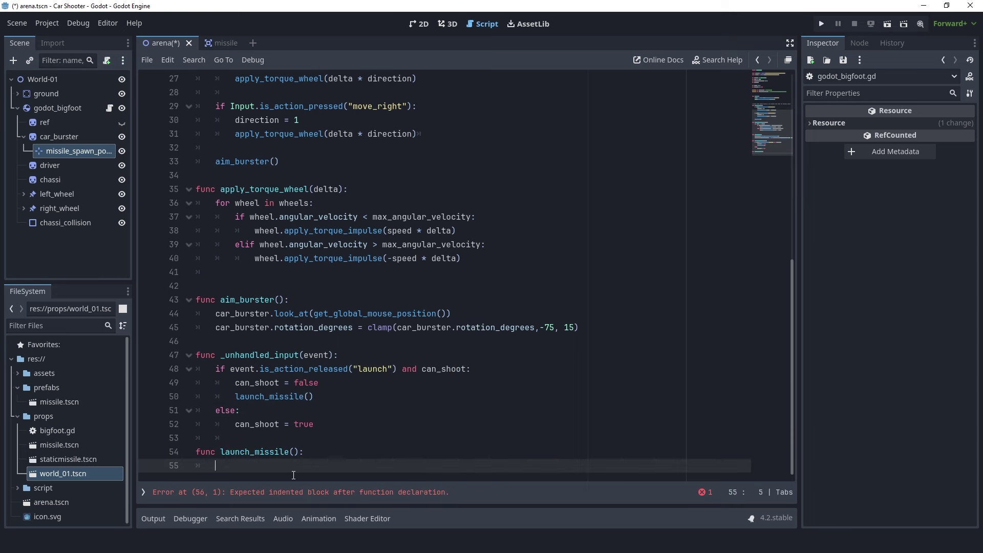
{"action": "type", "text": "var mis"}
{"action": "type", "text": "sile_ins"}
{"action": "type", "text": "tance = "}
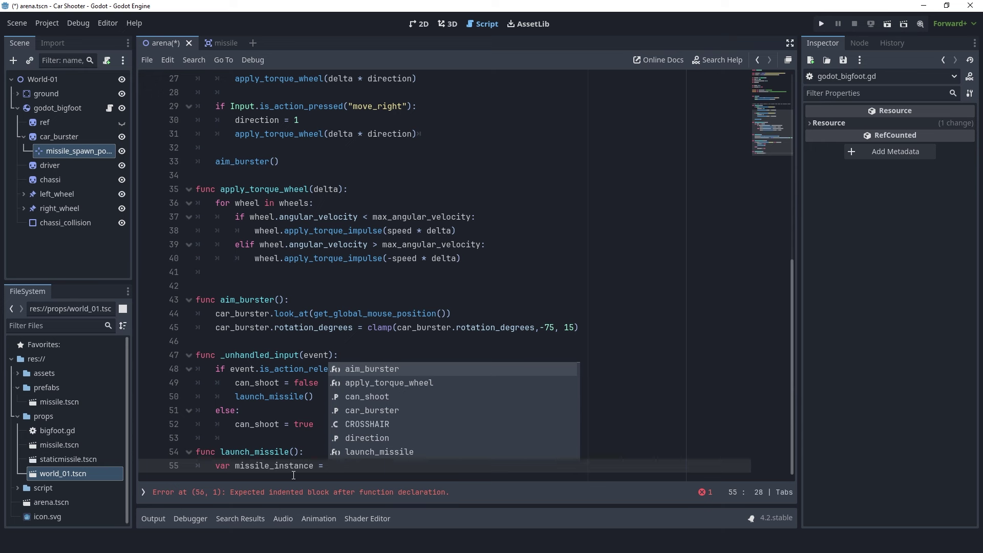
{"action": "type", "text": "MISSI"}
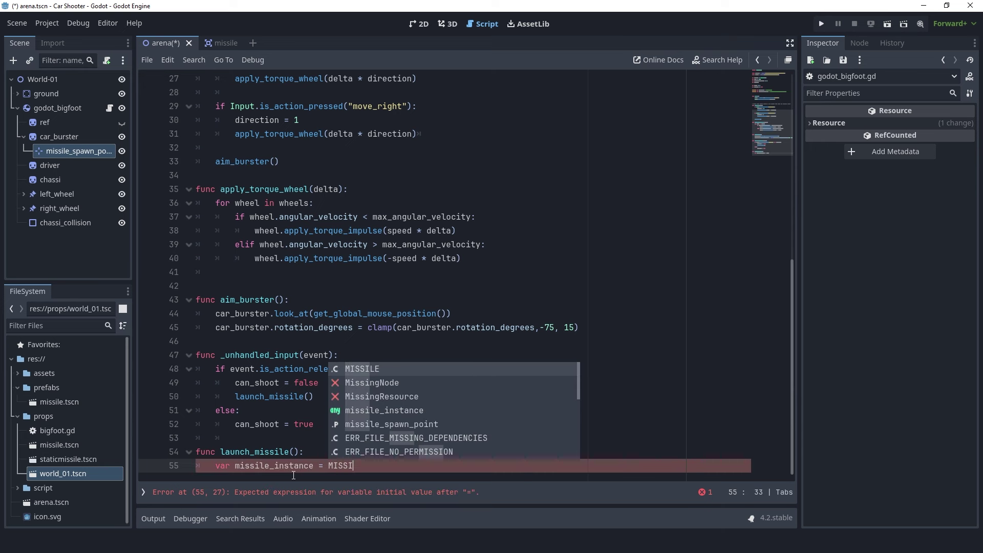
{"action": "key", "text": "Return"}
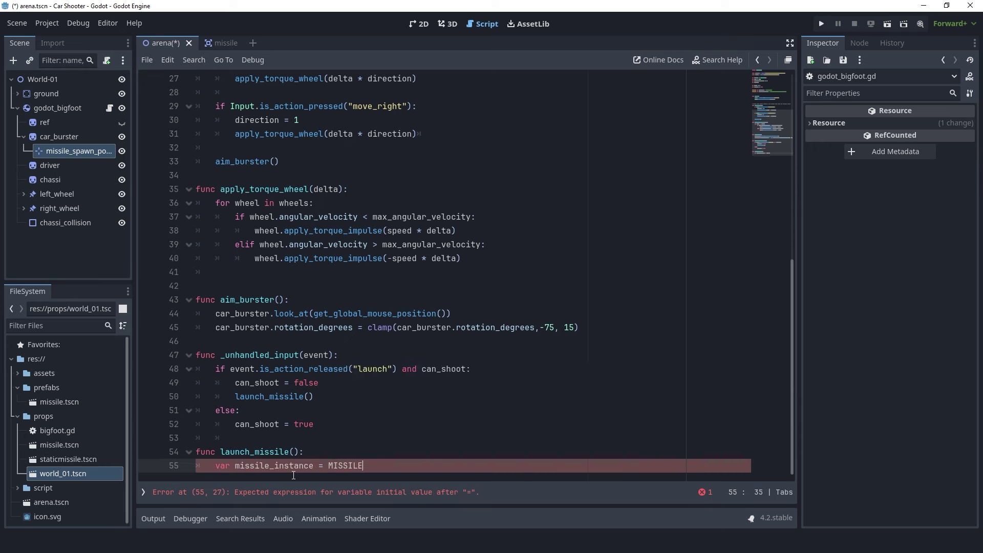
{"action": "type", "text": ".ins"}
{"action": "key", "text": "Return"}
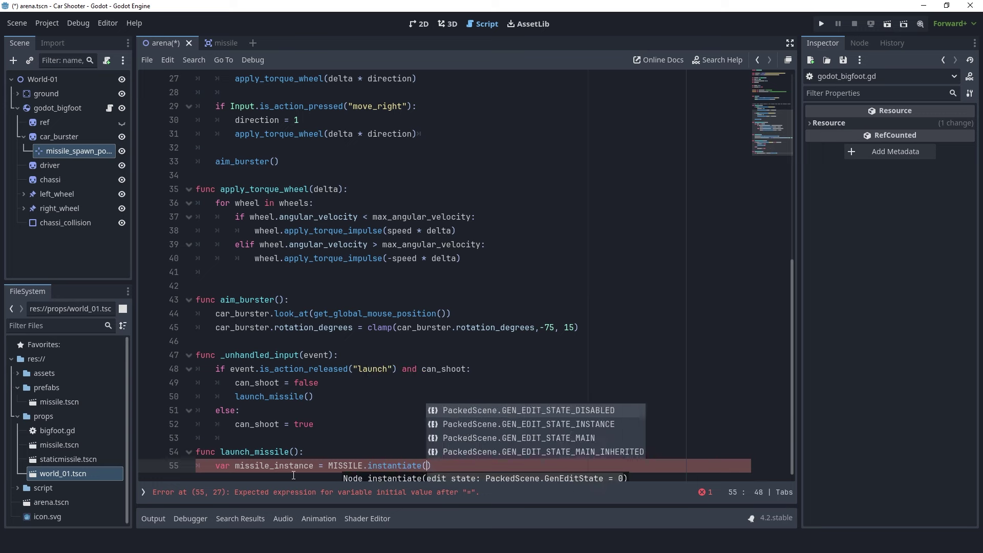
{"action": "key", "text": "Escape"}
{"action": "scroll", "coordinate": [400, 208], "scroll_direction": "up", "scroll_amount": 3}
{"action": "scroll", "coordinate": [400, 207], "scroll_direction": "up", "scroll_amount": 6}
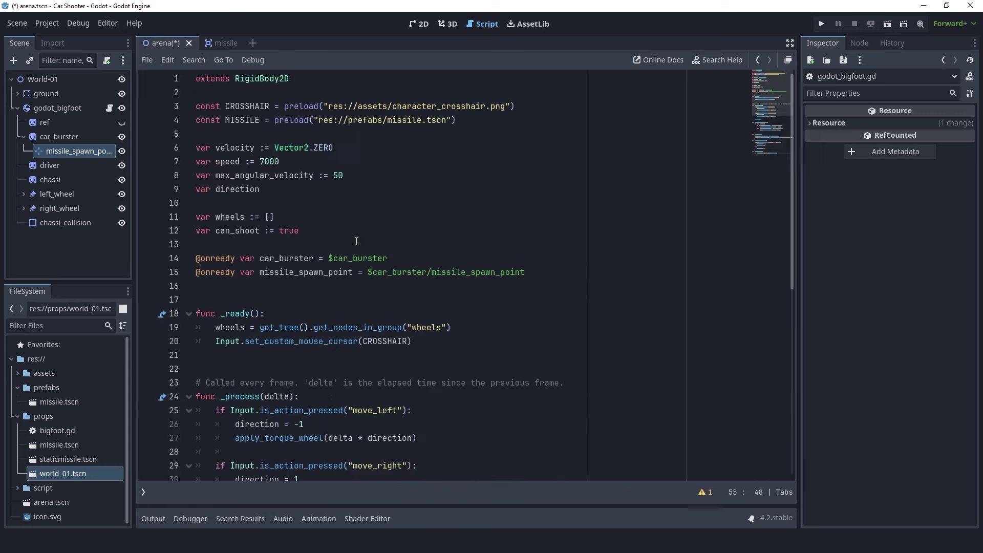
{"action": "scroll", "coordinate": [393, 120], "scroll_direction": "down", "scroll_amount": 4}
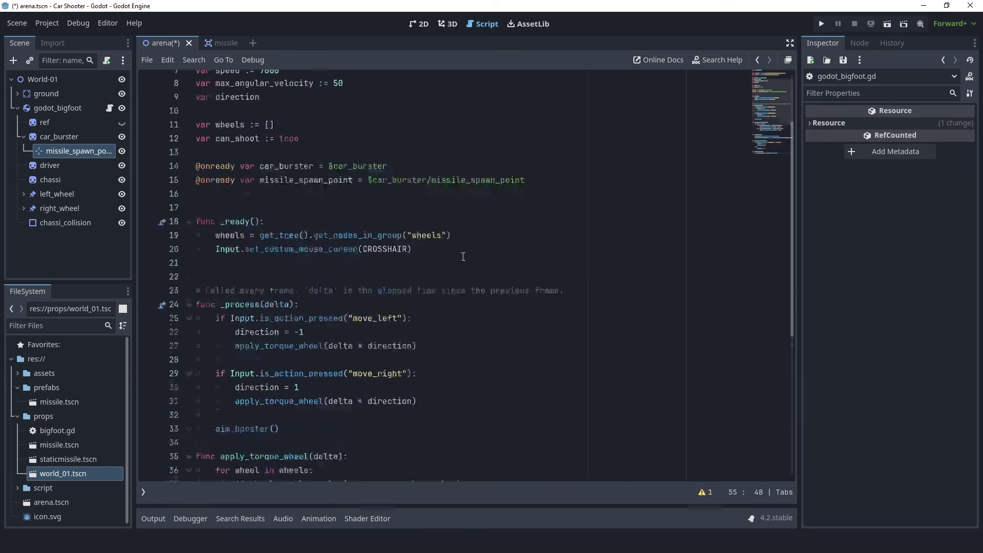
{"action": "scroll", "coordinate": [393, 120], "scroll_direction": "down", "scroll_amount": 5}
Step: Add add_child(missile_instance), then save and run the game with F6
{"action": "key", "text": "Return"}
{"action": "type", "text": "add"}
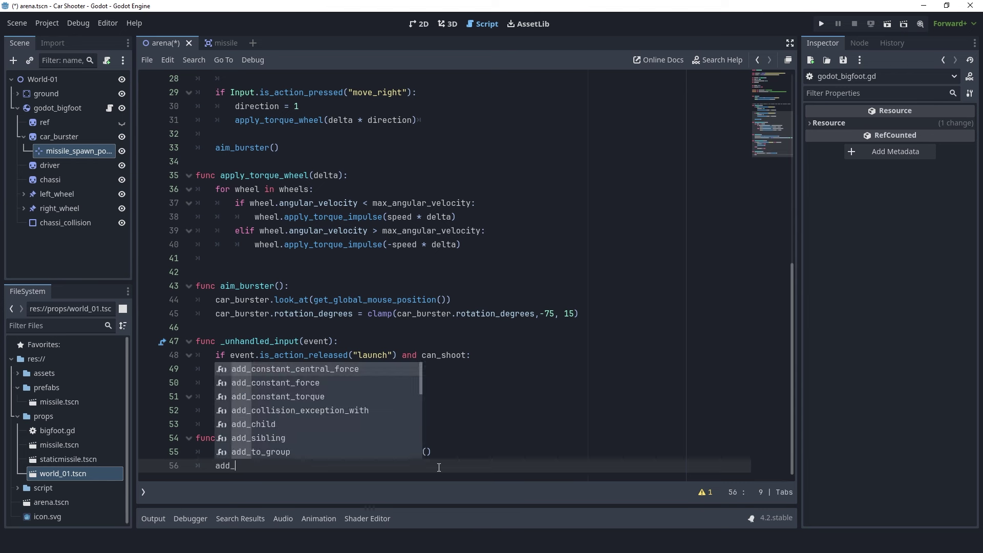
{"action": "type", "text": "_ch"}
{"action": "key", "text": "Return"}
{"action": "type", "text": "miss"}
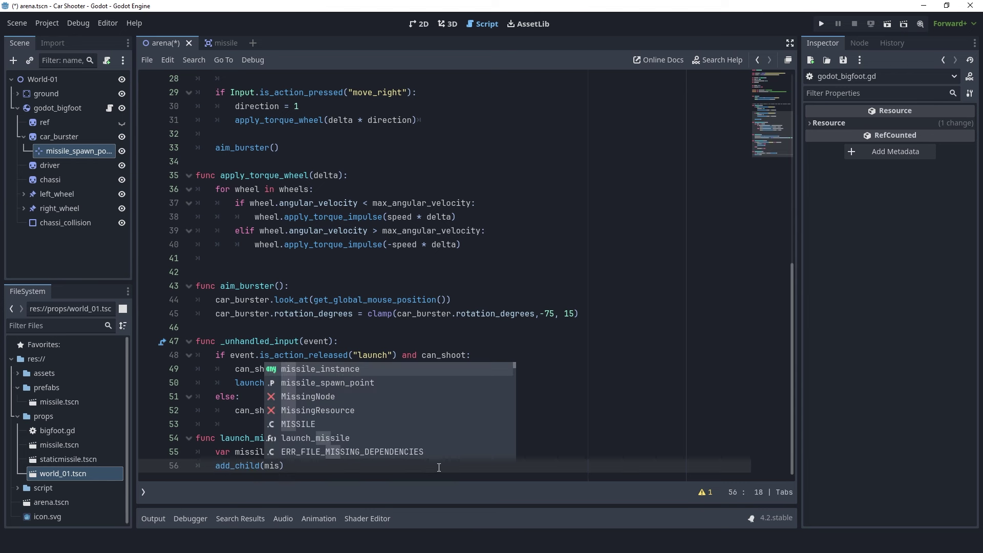
{"action": "key", "text": "Return"}
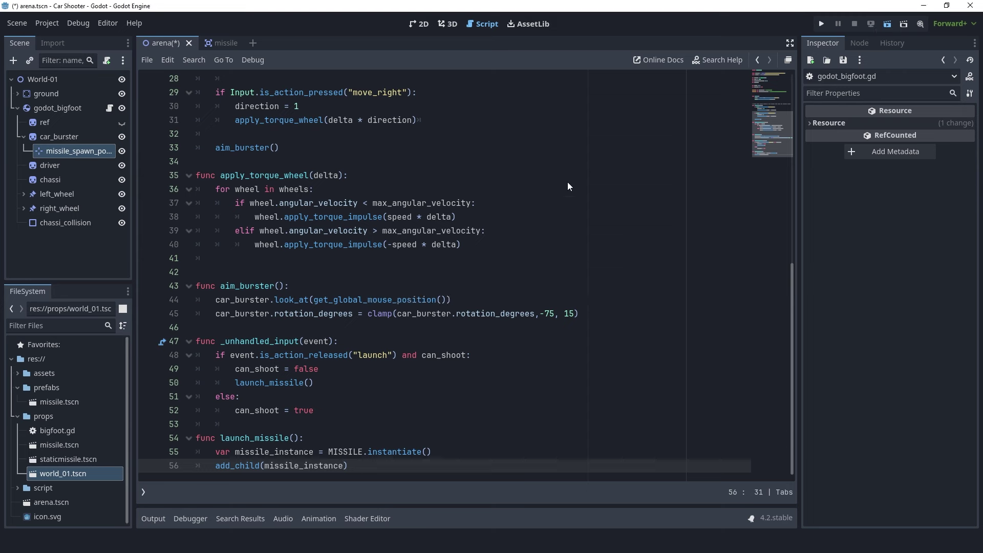
{"action": "key", "text": "F6"}
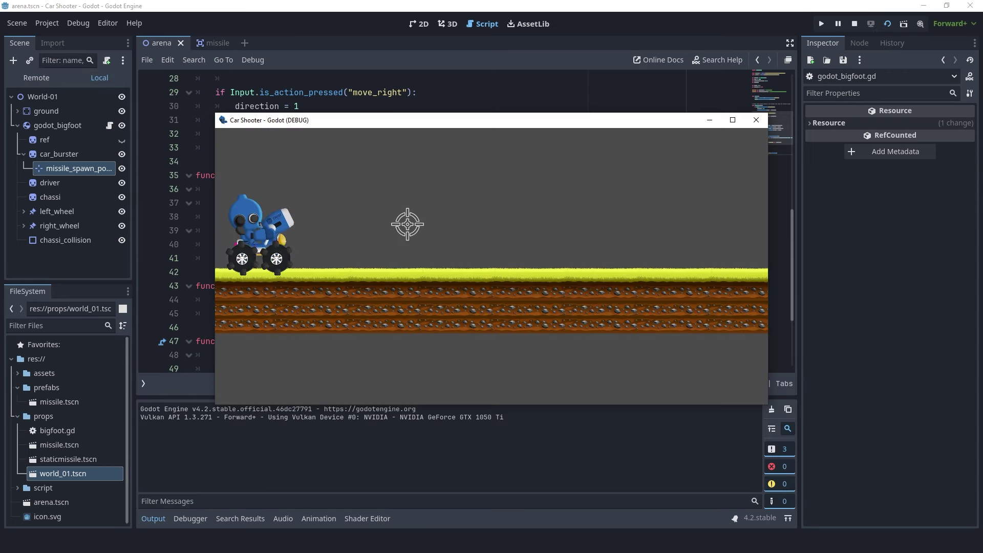
Step: Fire seven missiles toward the crosshair in the running Car Shooter game
{"action": "left_click", "coordinate": [408, 223]}
{"action": "left_click", "coordinate": [378, 210]}
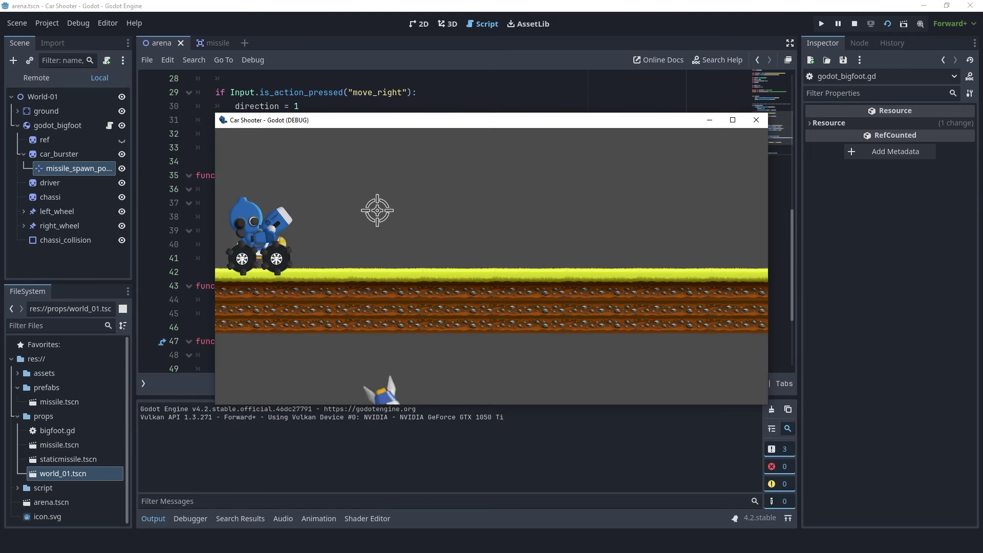
{"action": "left_click", "coordinate": [358, 209]}
{"action": "left_click", "coordinate": [345, 209]}
{"action": "left_click", "coordinate": [330, 205]}
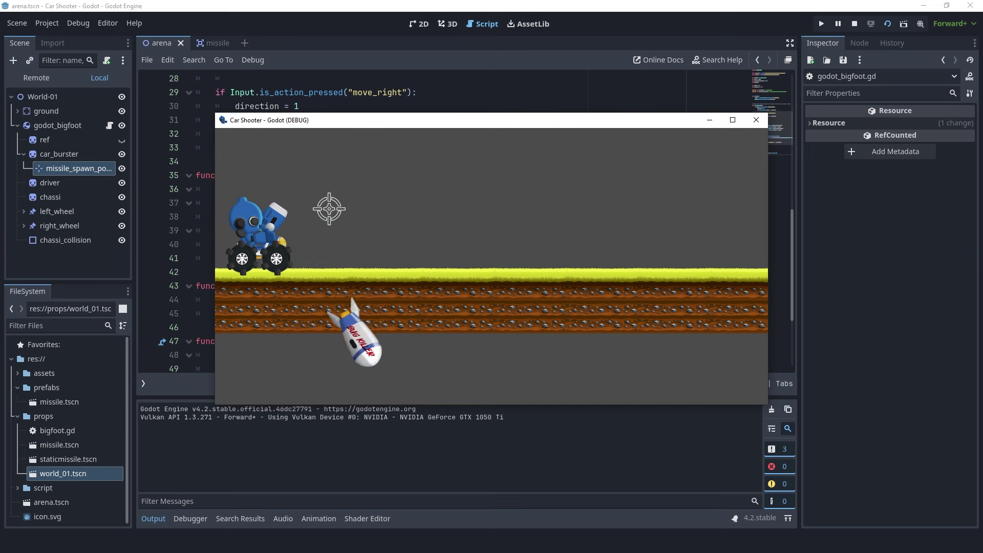
{"action": "left_click", "coordinate": [329, 208]}
{"action": "left_click", "coordinate": [330, 207]}
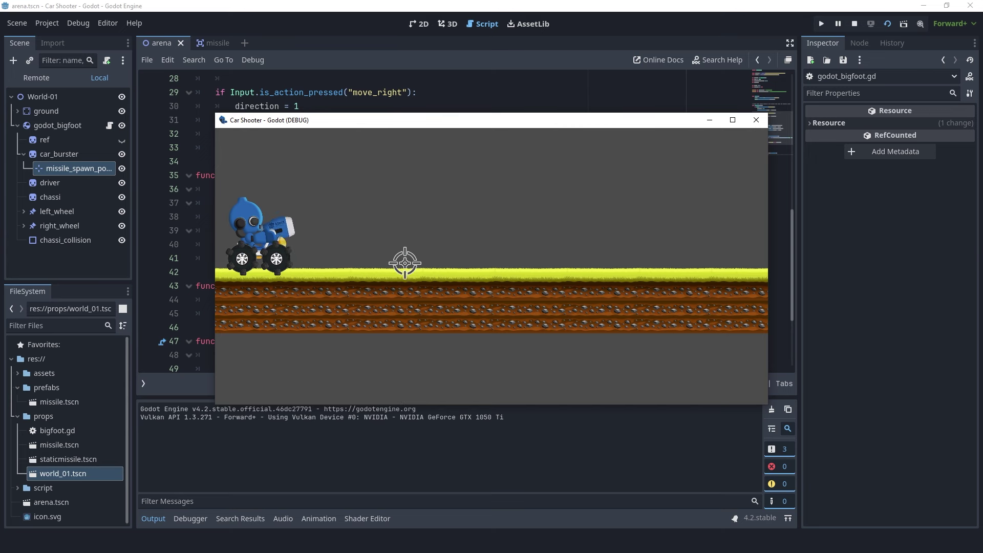
{"action": "scroll", "coordinate": [408, 433], "scroll_direction": "down", "scroll_amount": 1}
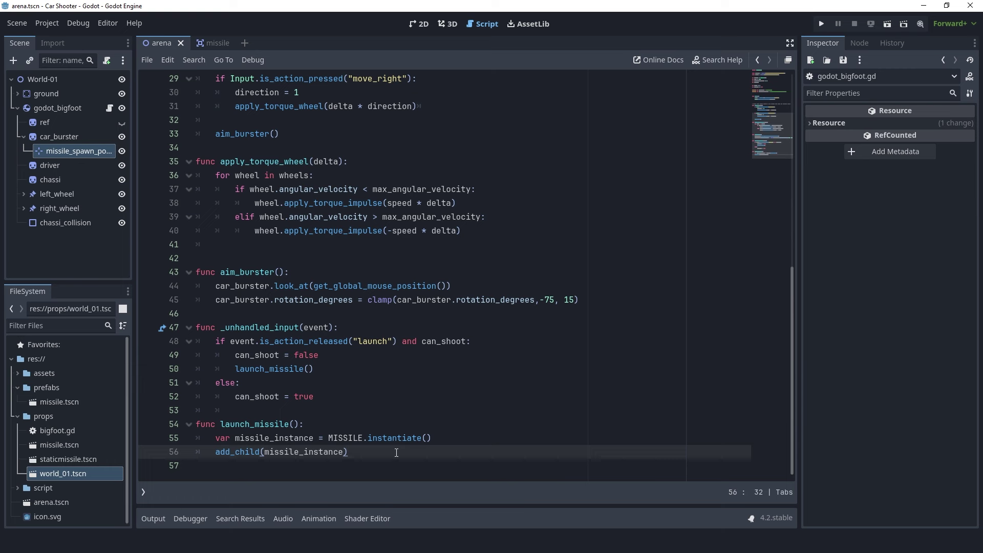
Step: On line 57, set missile_instance.global_transform = missile_spawn_point.global_transform
{"action": "key", "text": "Return"}
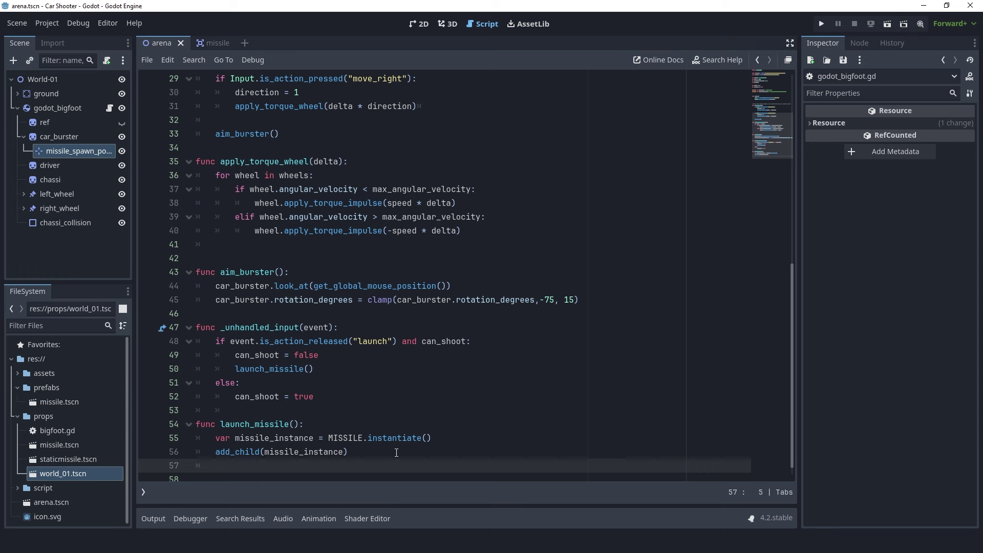
{"action": "type", "text": "missi"}
{"action": "key", "text": "Return"}
{"action": "type", "text": "l_tr"}
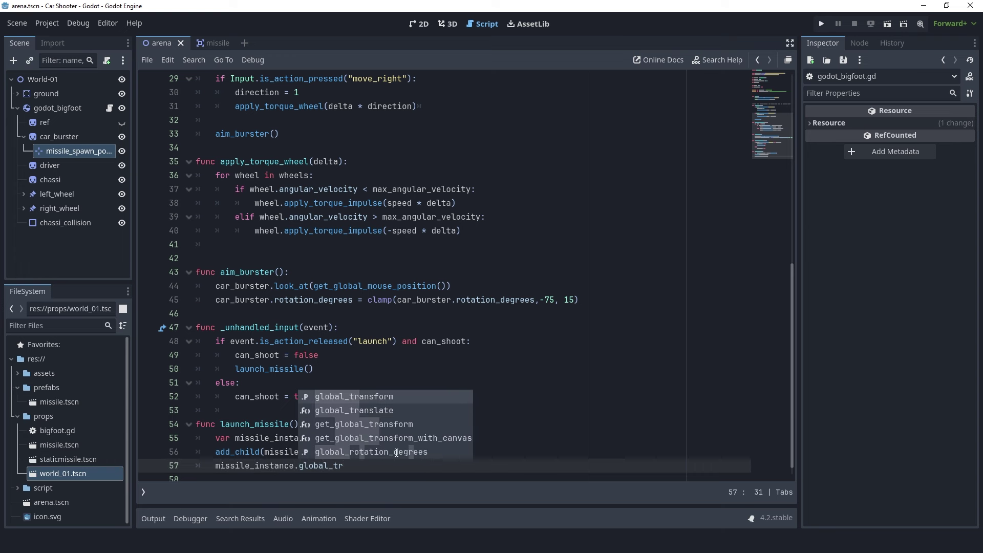
{"action": "key", "text": "Return"}
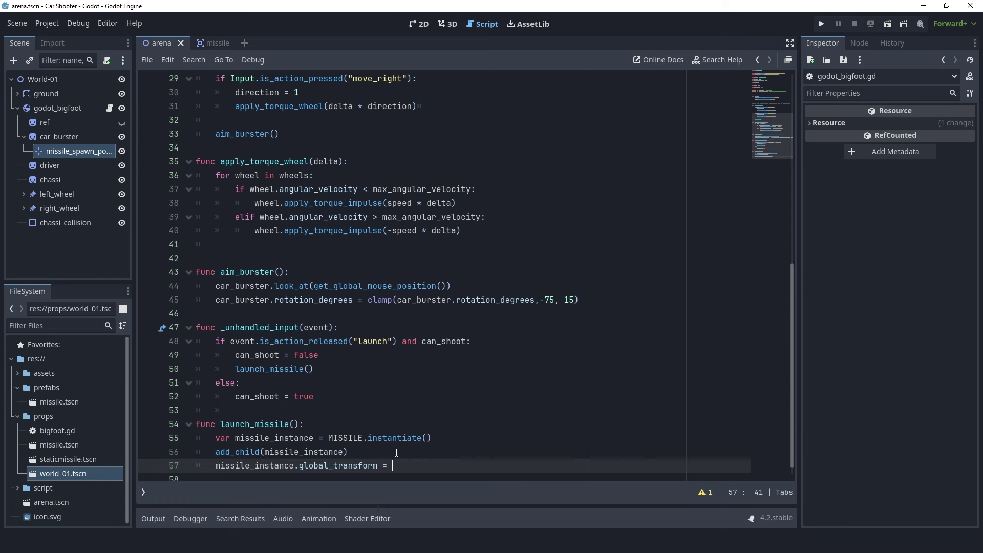
{"action": "type", "text": "missile_s"}
{"action": "key", "text": "Return"}
{"action": "type", "text": "glo"}
{"action": "left_click", "coordinate": [547, 438]}
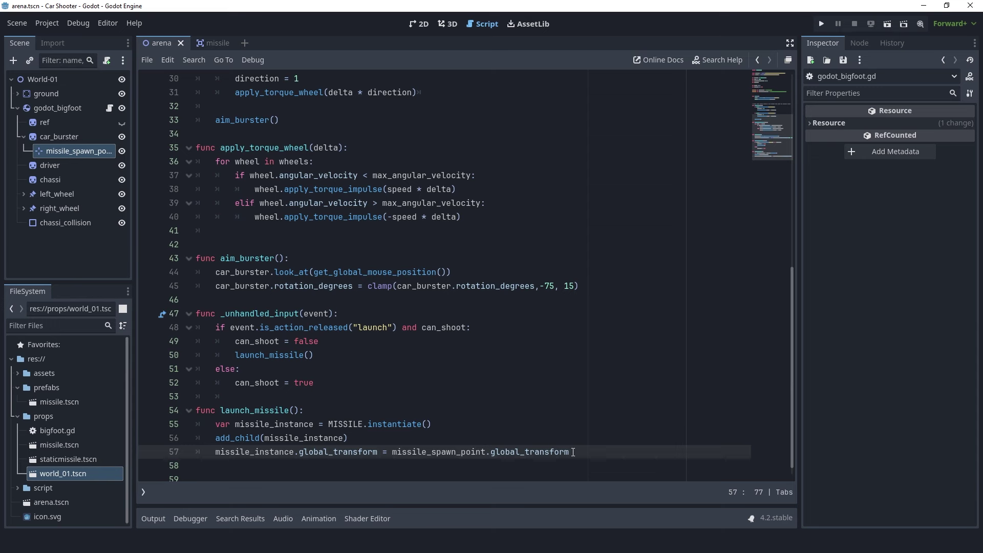
Step: After a quick test run, set missile_spawn_point's Transform scale to 2 in the Inspector
{"action": "left_click", "coordinate": [881, 27]}
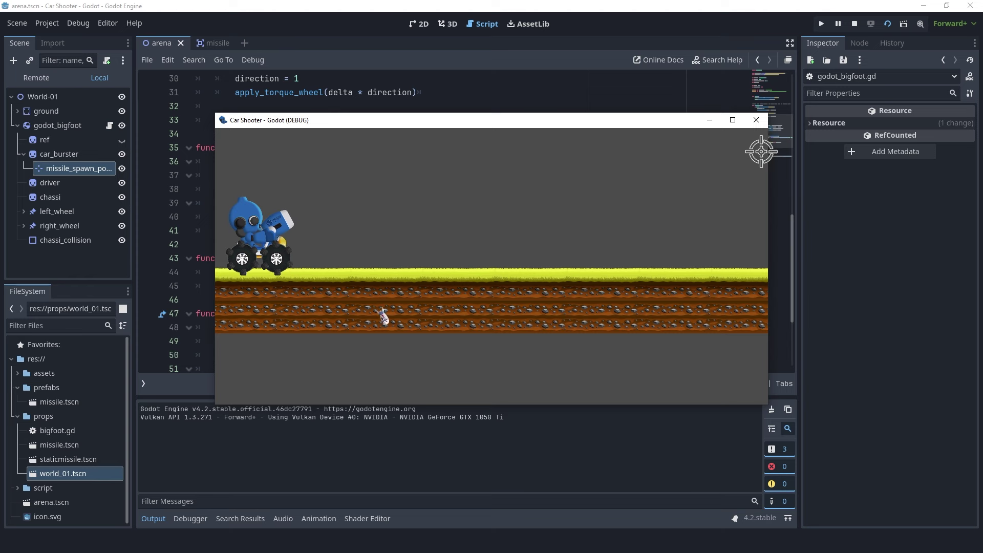
{"action": "left_click", "coordinate": [756, 120]}
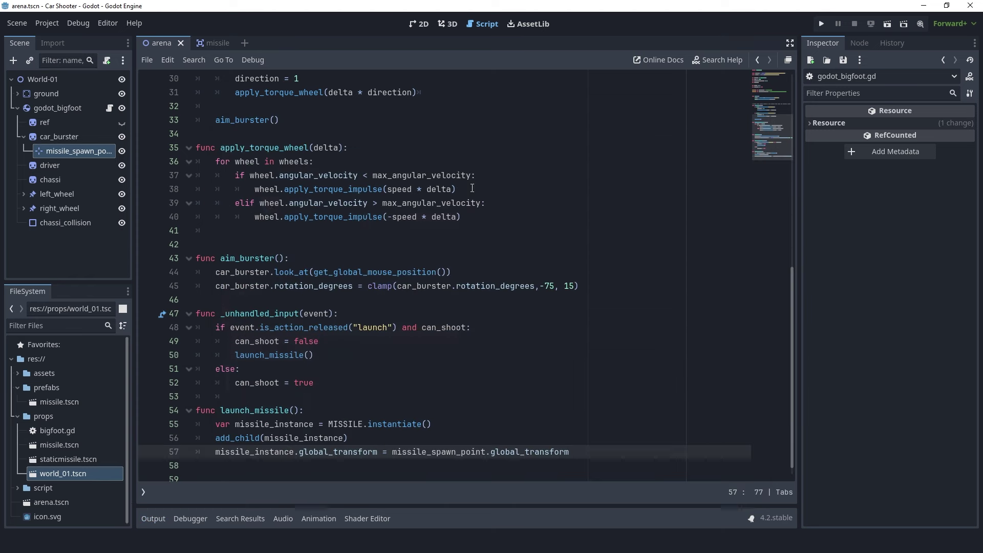
{"action": "left_click", "coordinate": [73, 152]}
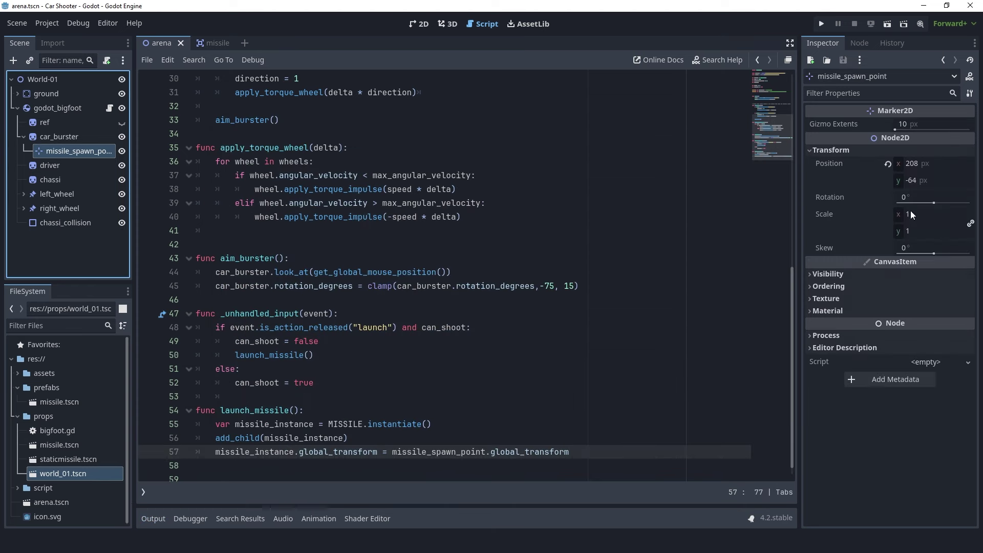
{"action": "left_click", "coordinate": [842, 150]}
{"action": "left_click", "coordinate": [842, 149]}
{"action": "left_click", "coordinate": [915, 216]}
{"action": "type", "text": "2"}
{"action": "key", "text": "Return"}
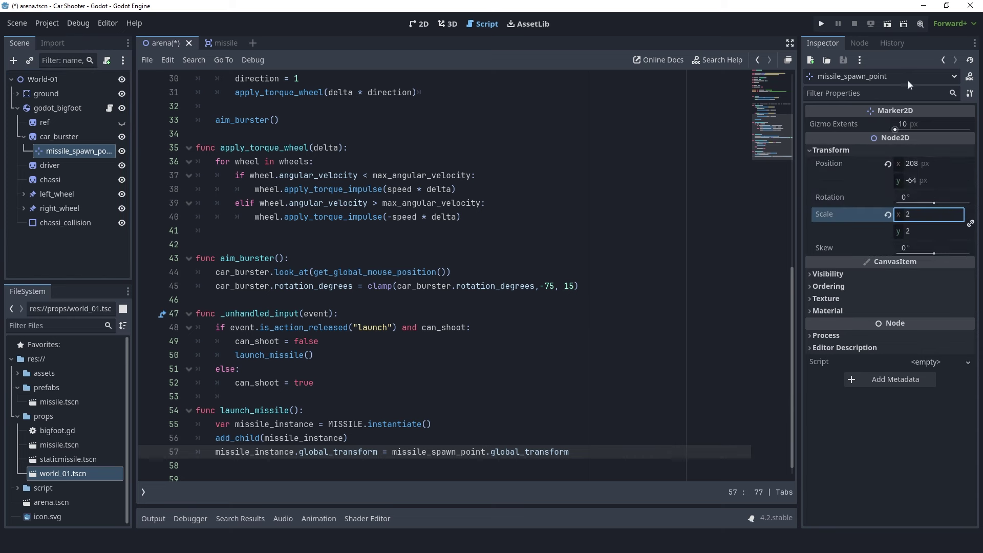
Step: Run the game again and fire five missiles at the crosshair
{"action": "left_click", "coordinate": [885, 24]}
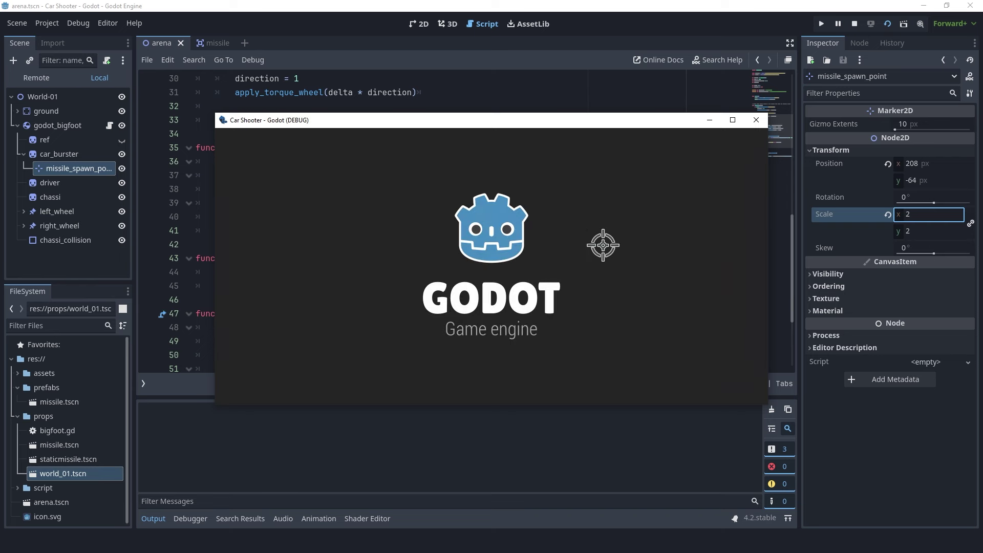
{"action": "left_click", "coordinate": [385, 204]}
{"action": "left_click", "coordinate": [385, 203]}
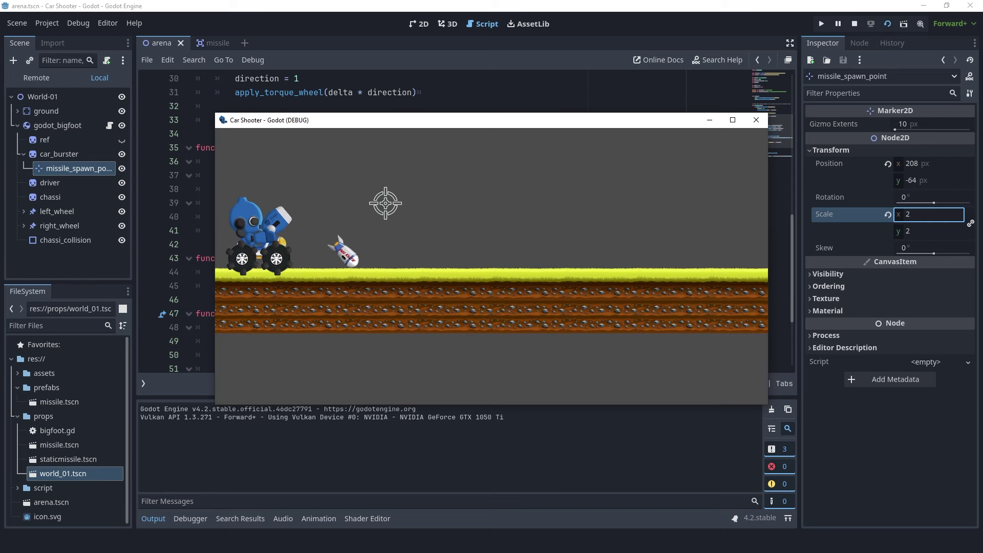
{"action": "left_click", "coordinate": [385, 204]}
{"action": "left_click", "coordinate": [358, 215]}
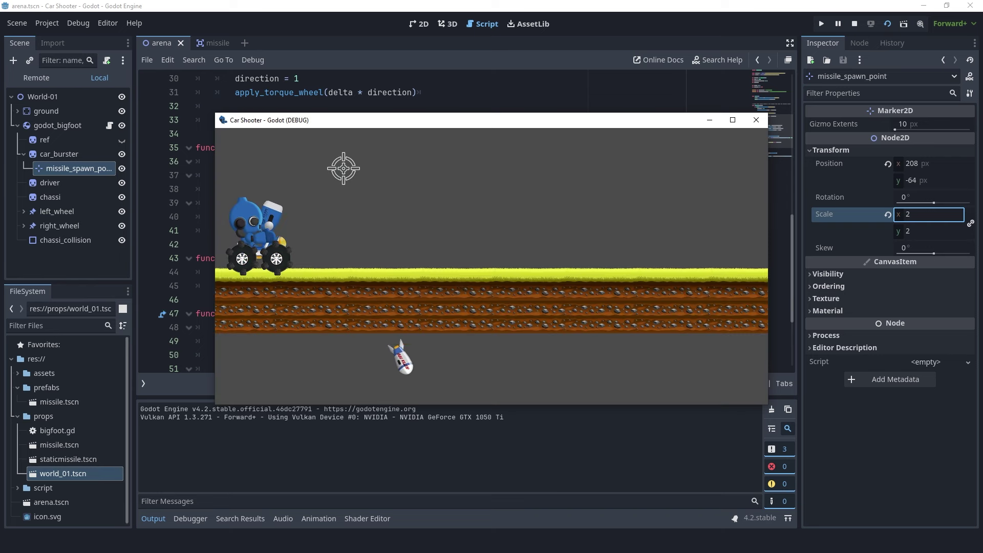
{"action": "left_click", "coordinate": [398, 169]}
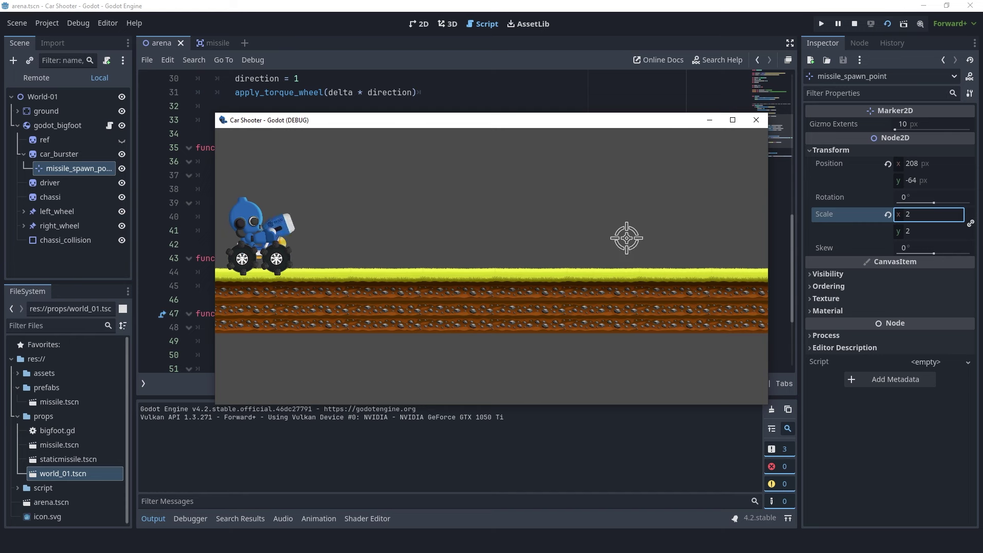
Step: Declare var muzzle_velocity := 1000.0 and begin var bullet_gravity := 250.0 beneath it
{"action": "left_click", "coordinate": [763, 120]}
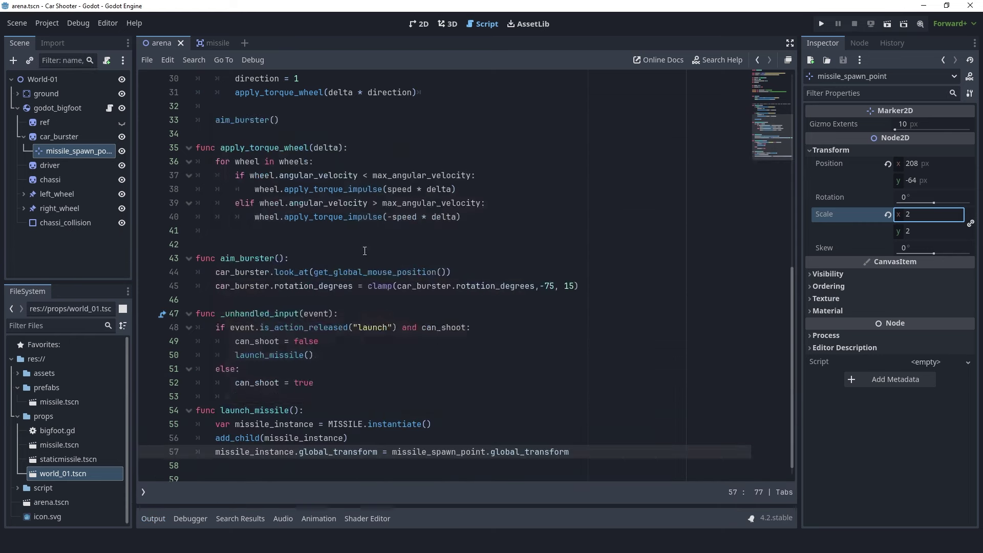
{"action": "scroll", "coordinate": [357, 263], "scroll_direction": "up", "scroll_amount": 3}
{"action": "scroll", "coordinate": [357, 263], "scroll_direction": "up", "scroll_amount": 6}
{"action": "scroll", "coordinate": [357, 264], "scroll_direction": "up", "scroll_amount": 1}
{"action": "scroll", "coordinate": [357, 263], "scroll_direction": "up", "scroll_amount": 1}
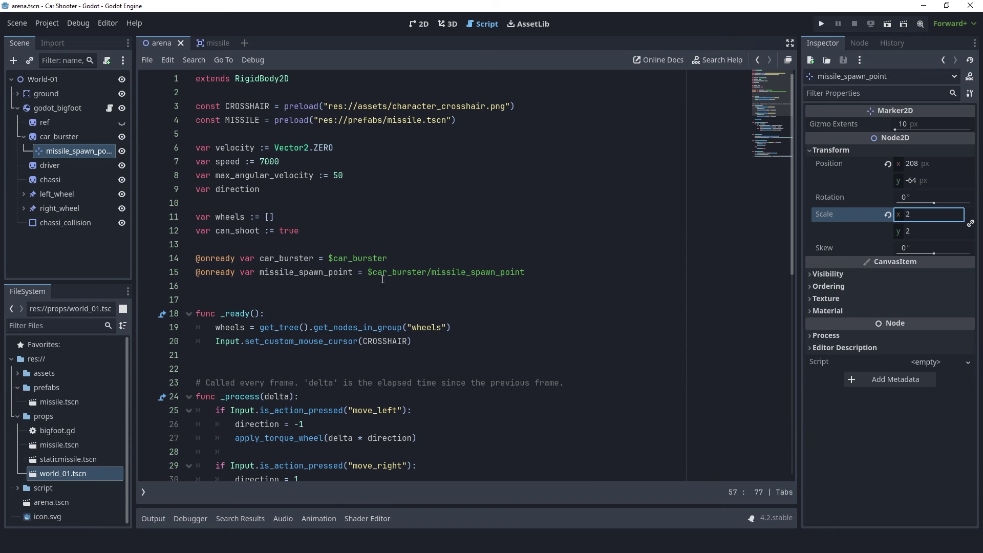
{"action": "left_click", "coordinate": [347, 176]}
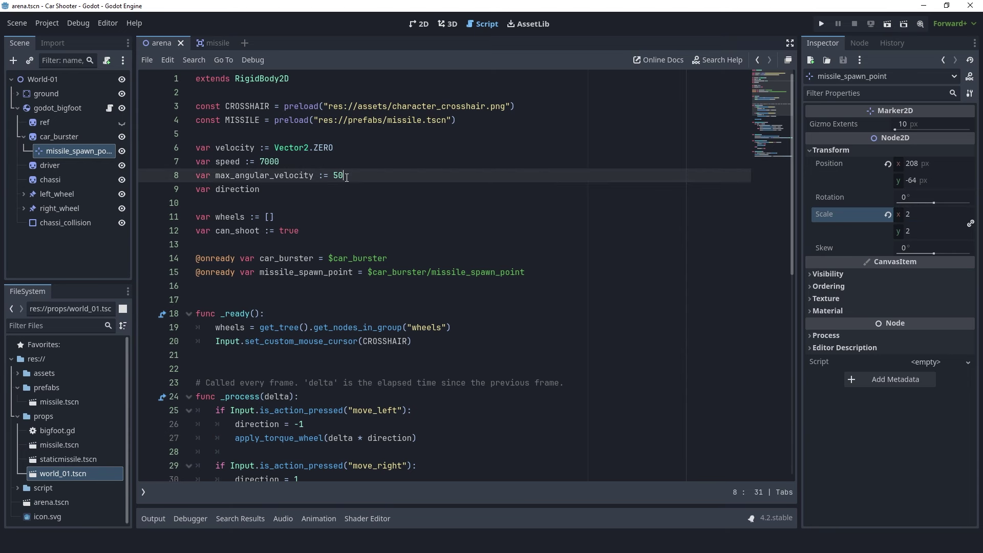
{"action": "key", "text": "Return"}
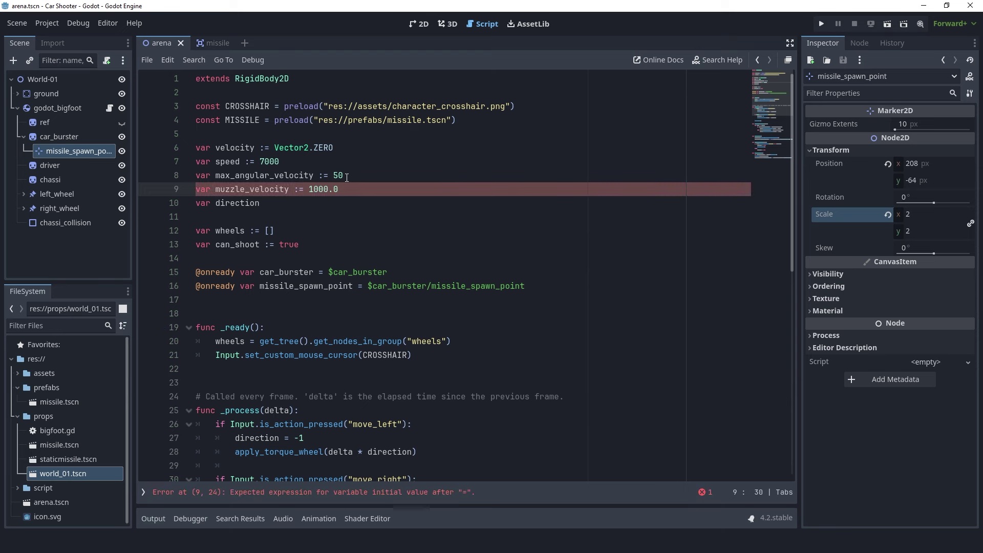
{"action": "key", "text": "Return"}
{"action": "type", "text": "var bullet_gravity :="}
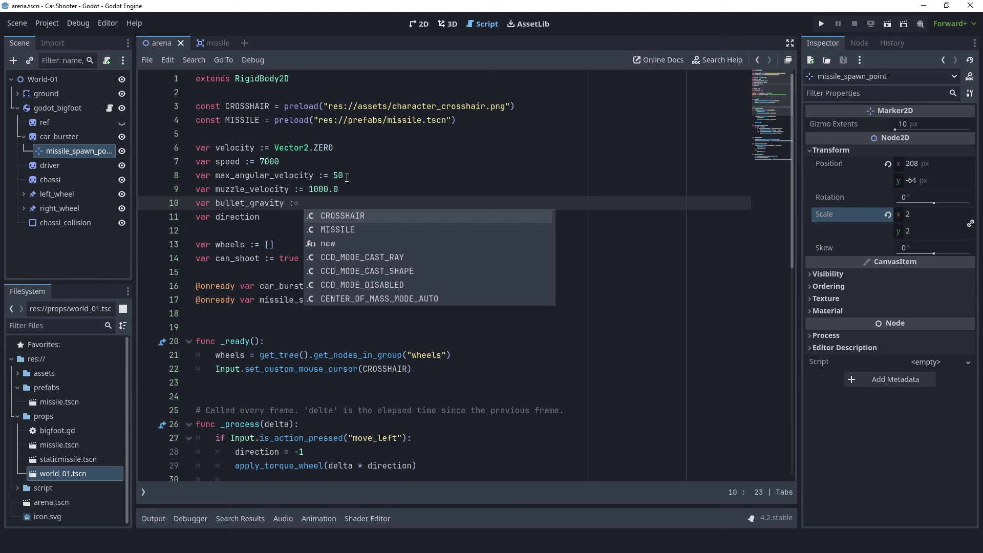
{"action": "type", "text": " 250.0"}
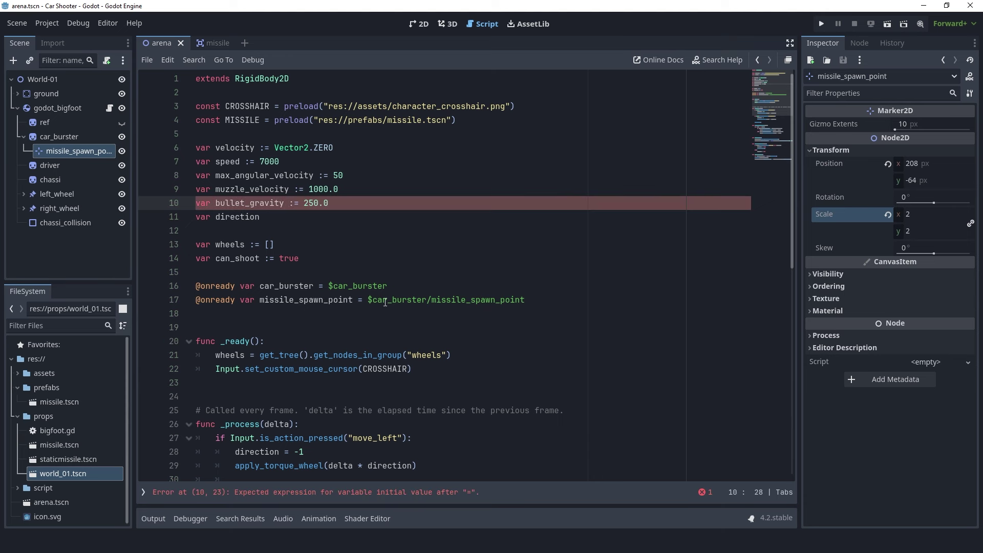
Step: In launch_missile, set missile_instance's velocity to transform.x * muzzle_velocity
{"action": "scroll", "coordinate": [375, 427], "scroll_direction": "down", "scroll_amount": 8}
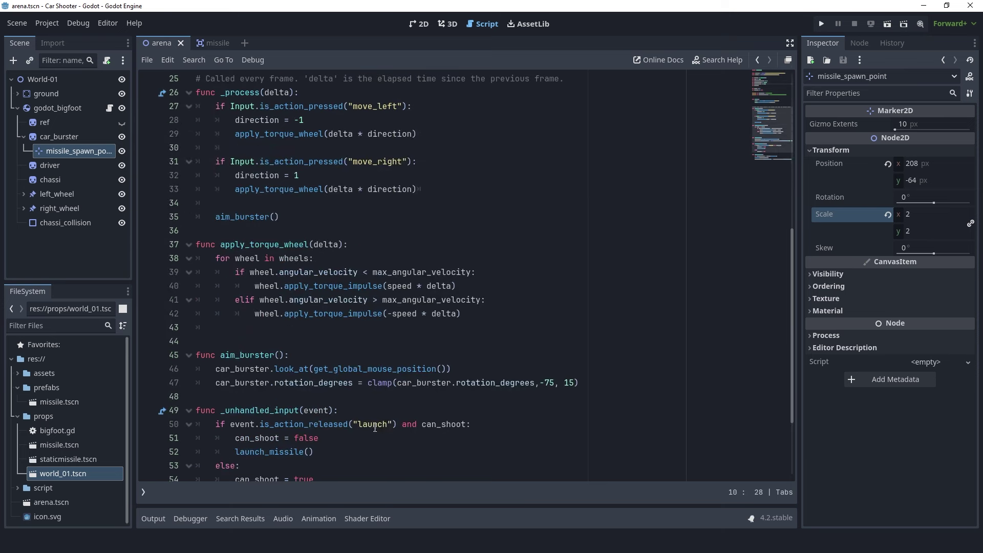
{"action": "scroll", "coordinate": [379, 434], "scroll_direction": "down", "scroll_amount": 3}
{"action": "left_click", "coordinate": [575, 439]}
{"action": "key", "text": "Return"}
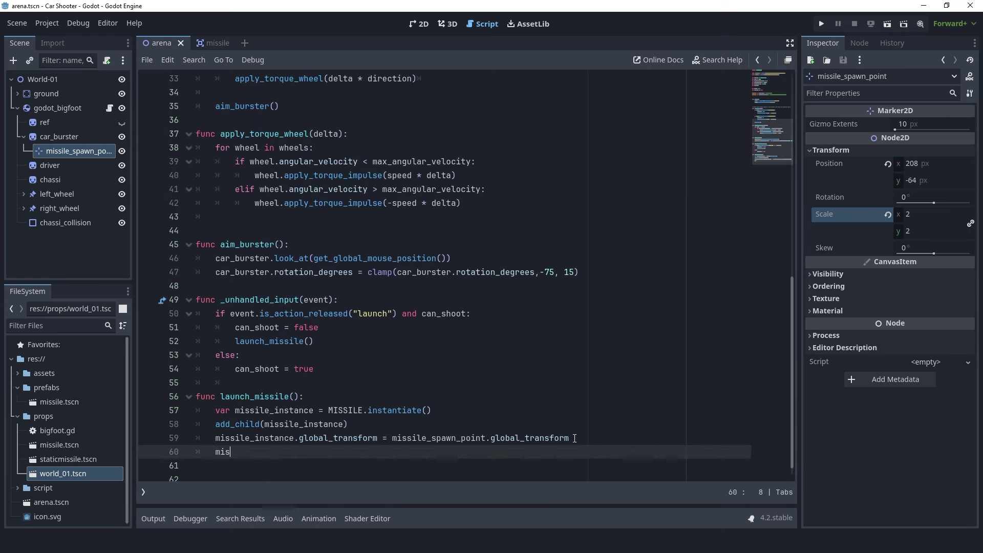
{"action": "key", "text": "Return"}
{"action": "key", "text": "Return"}
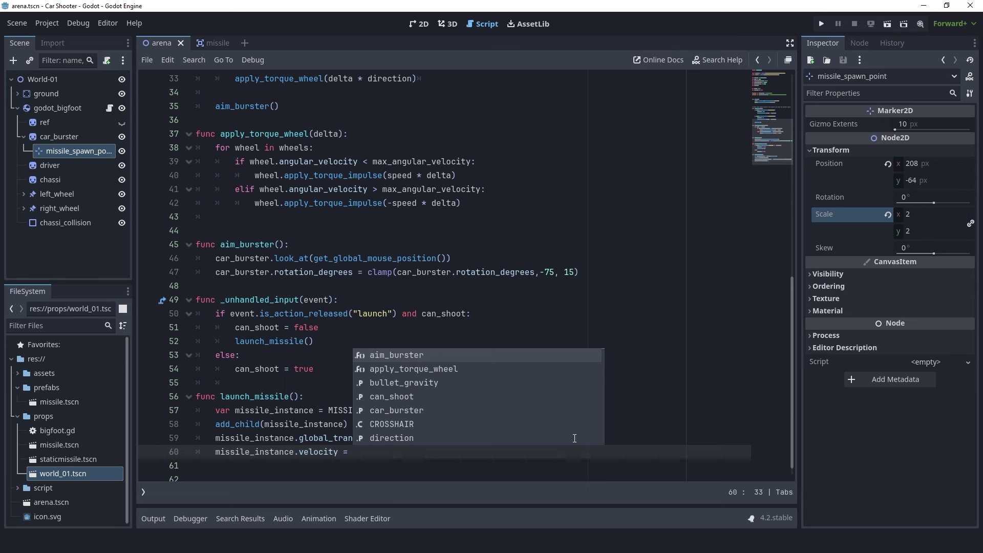
{"action": "type", "text": "missile_instance.transform"}
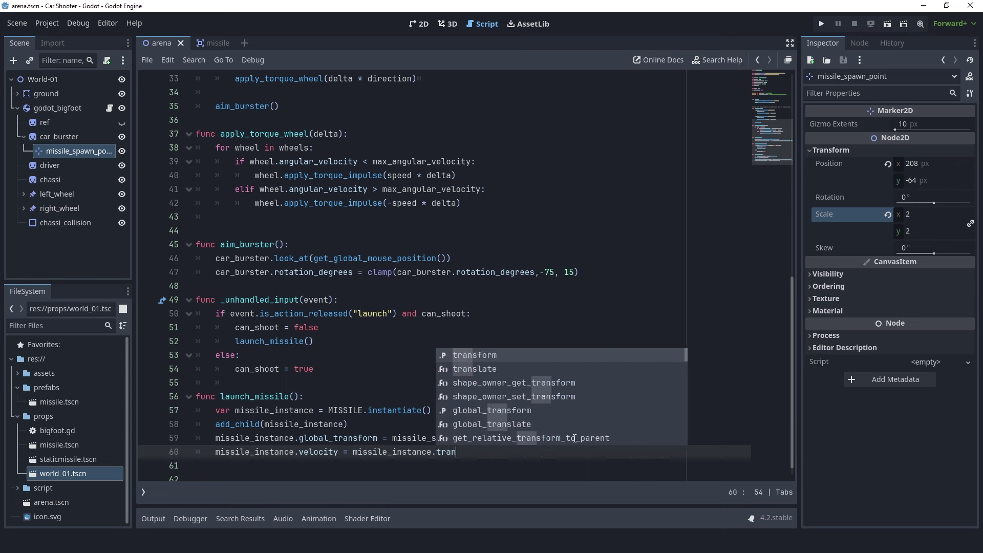
{"action": "key", "text": "Return"}
{"action": "type", "text": ".x"}
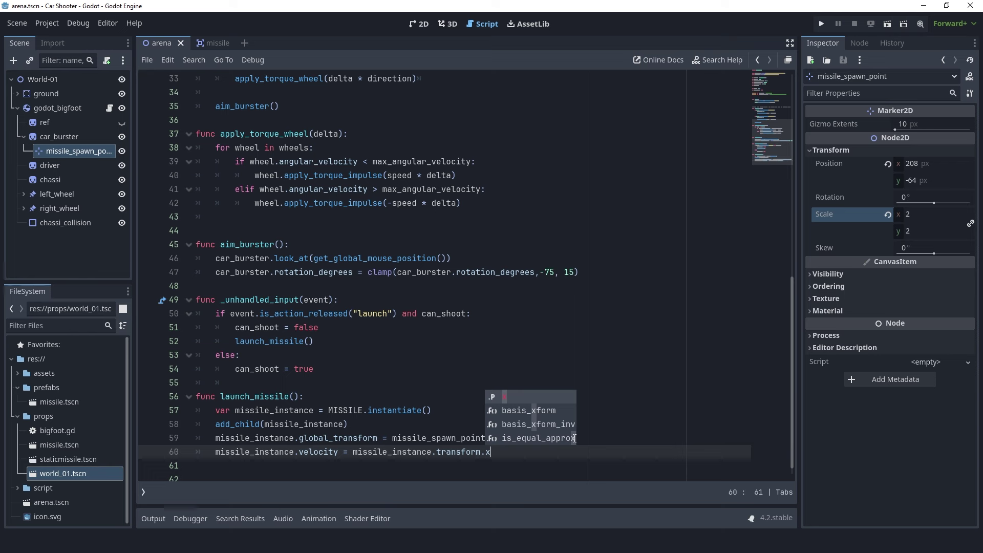
{"action": "type", "text": " *"}
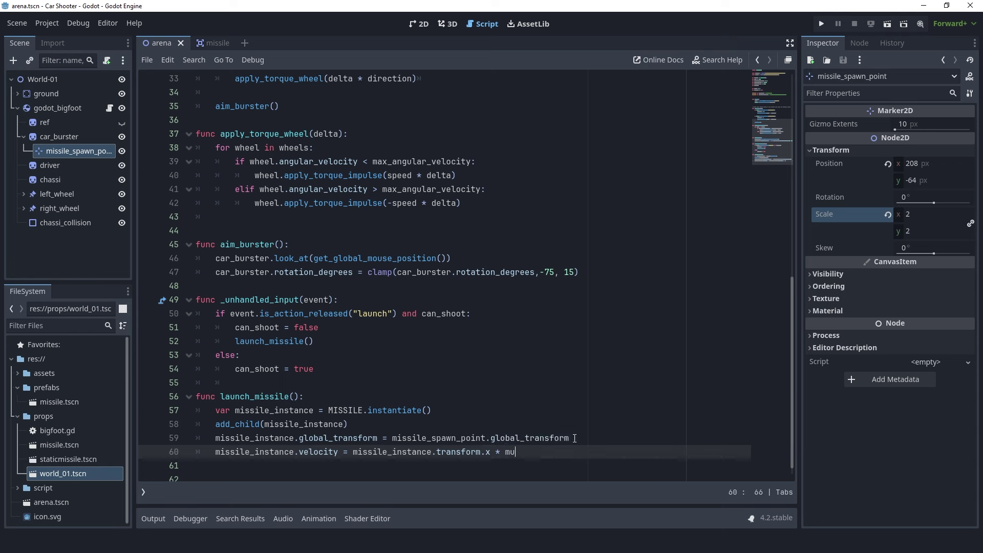
{"action": "key", "text": "Return"}
{"action": "key", "text": "Return"}
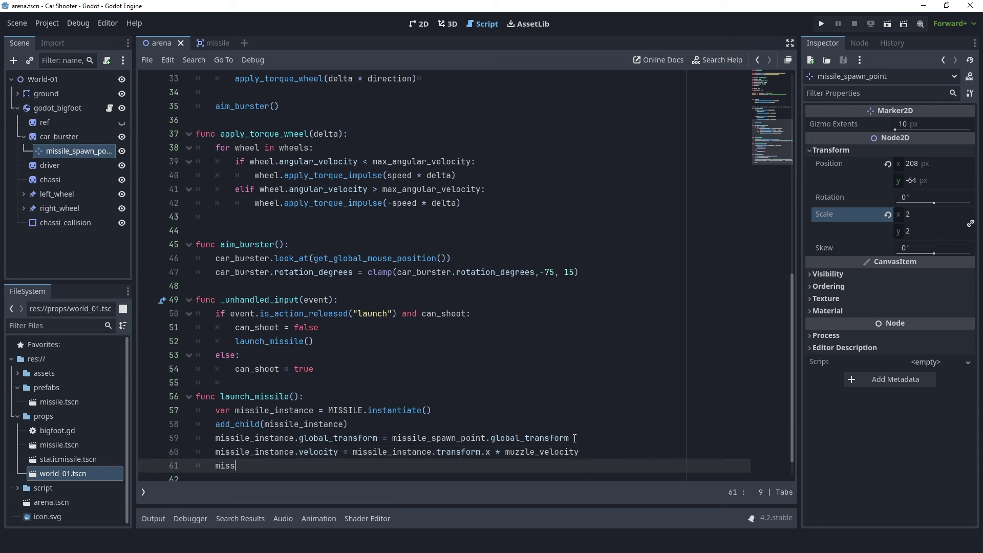
Step: Add missile_instance.gravity = bullet_gravity on line 61
{"action": "key", "text": "Return"}
{"action": "type", "text": "y = "}
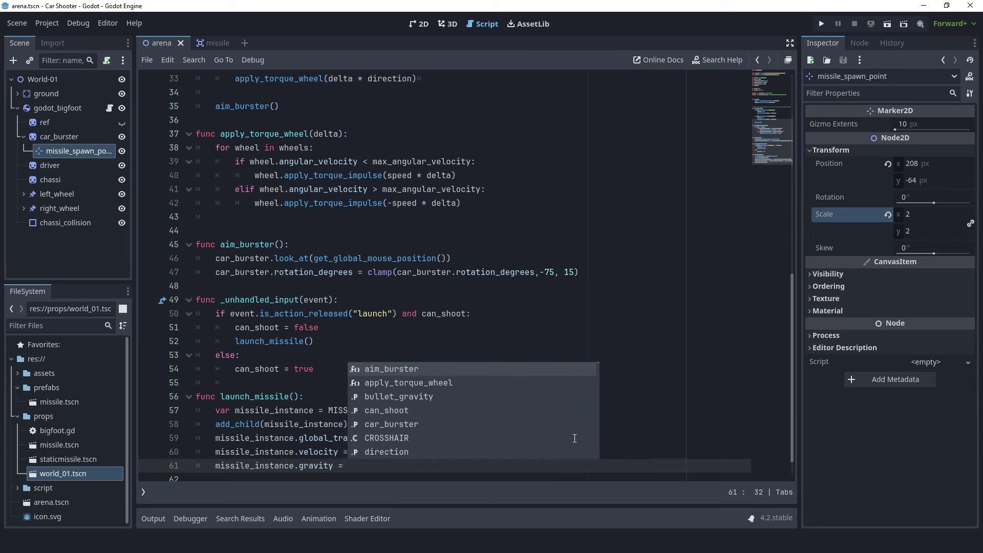
{"action": "type", "text": "bull"}
{"action": "key", "text": "Return"}
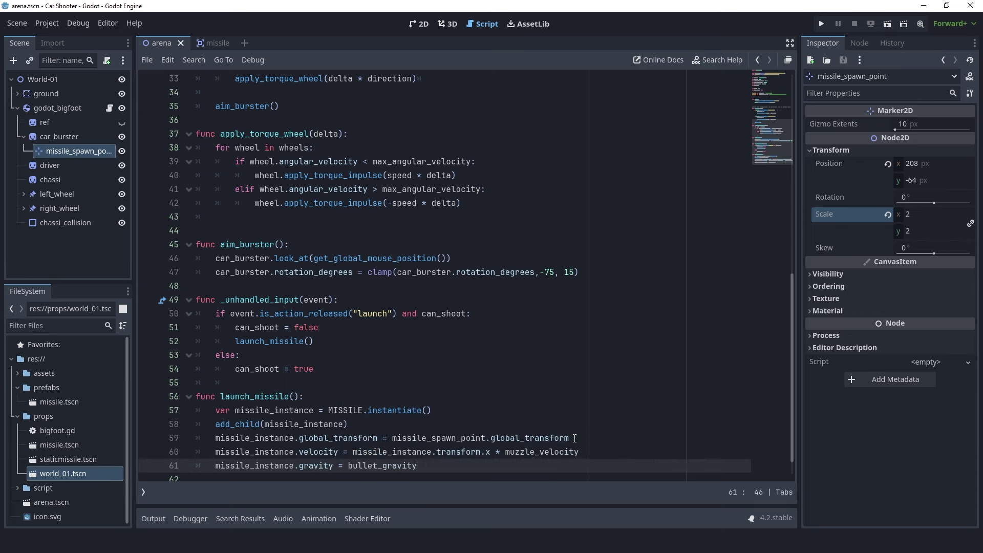
{"action": "scroll", "coordinate": [303, 321], "scroll_direction": "up", "scroll_amount": 5}
{"action": "scroll", "coordinate": [303, 321], "scroll_direction": "up", "scroll_amount": 5}
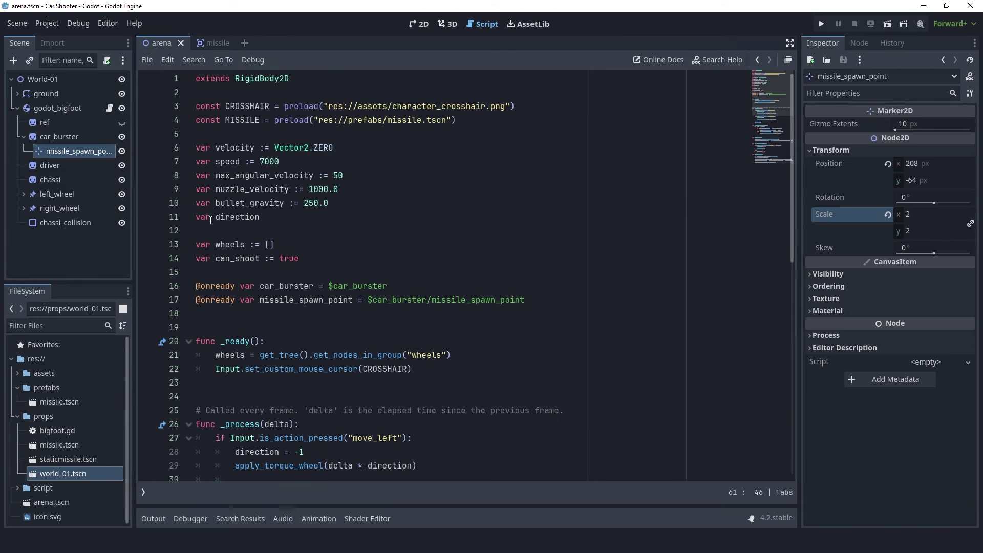
{"action": "left_click", "coordinate": [888, 26]}
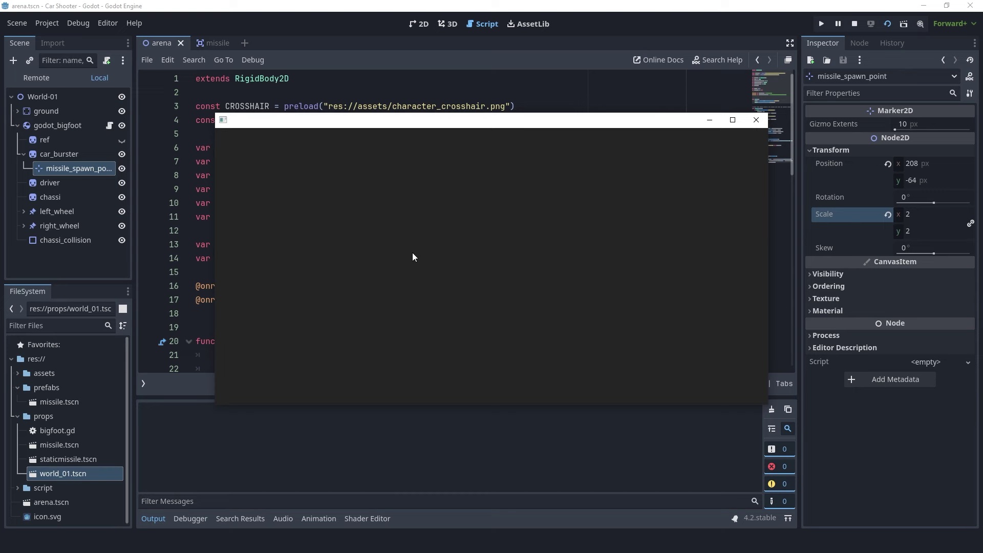
{"action": "left_click", "coordinate": [407, 204]}
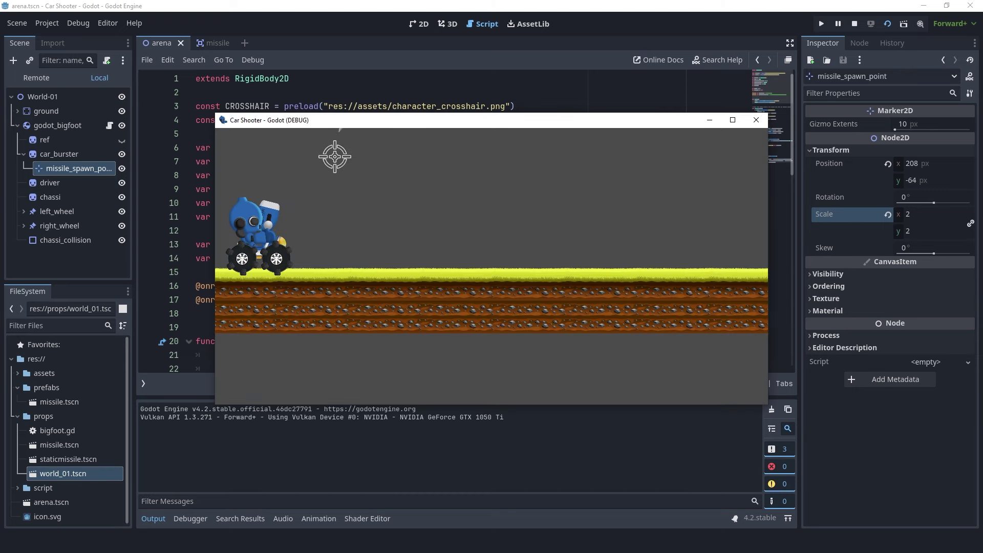
{"action": "left_click", "coordinate": [397, 239]}
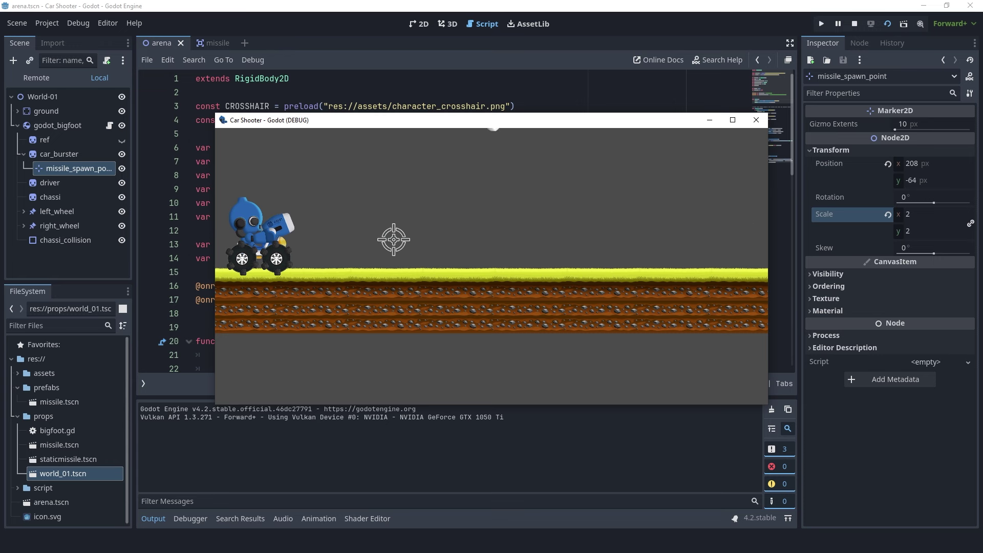
{"action": "left_click", "coordinate": [338, 197]}
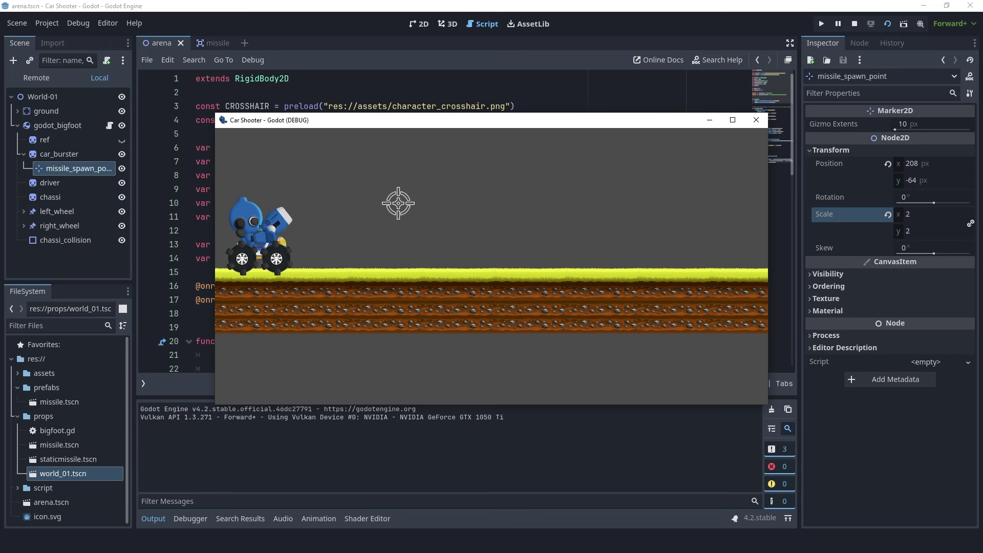
{"action": "left_click", "coordinate": [757, 122]}
Step: Comment out the gravity line 61 in launch_missile with Ctrl+K
{"action": "scroll", "coordinate": [438, 451], "scroll_direction": "down", "scroll_amount": 10}
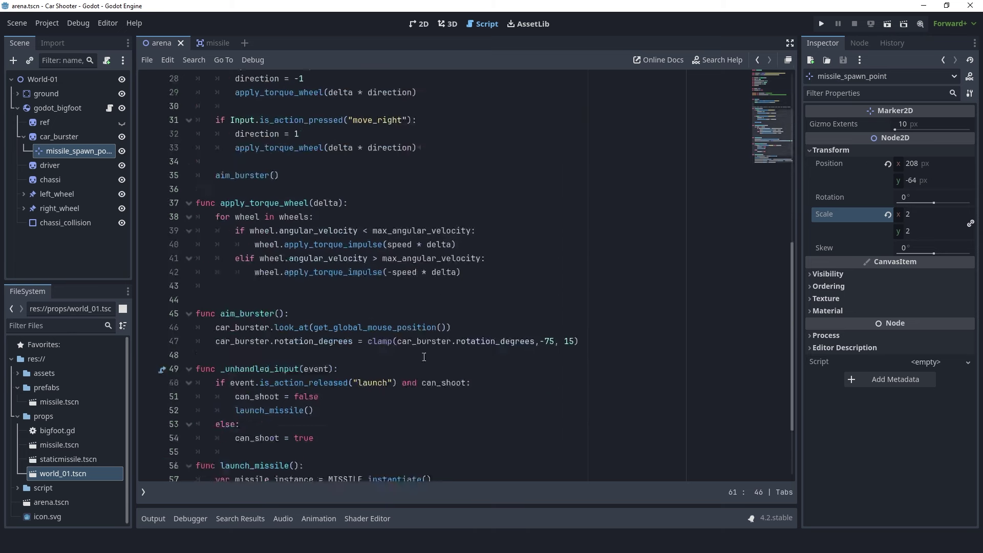
{"action": "key", "text": "shift+Home"}
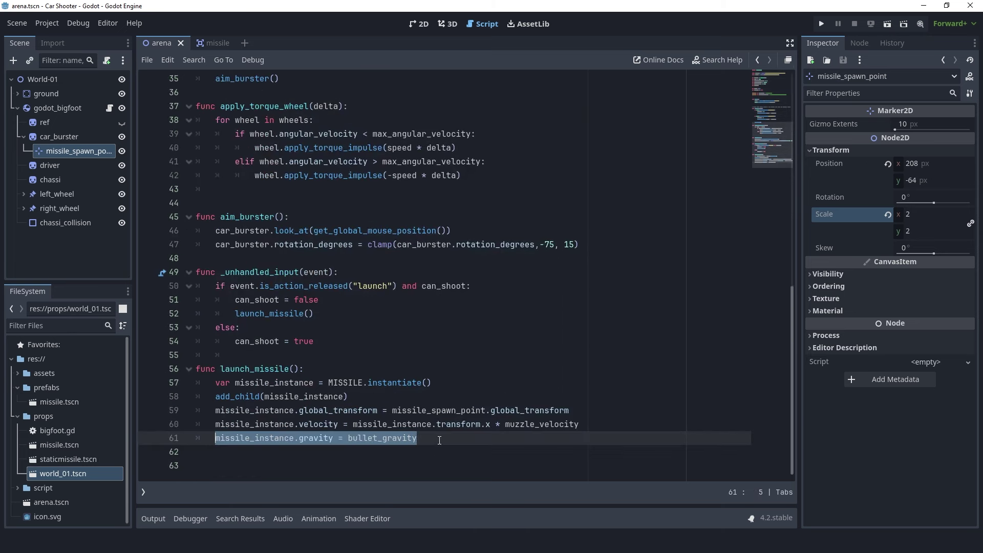
{"action": "key", "text": "ctrl+k"}
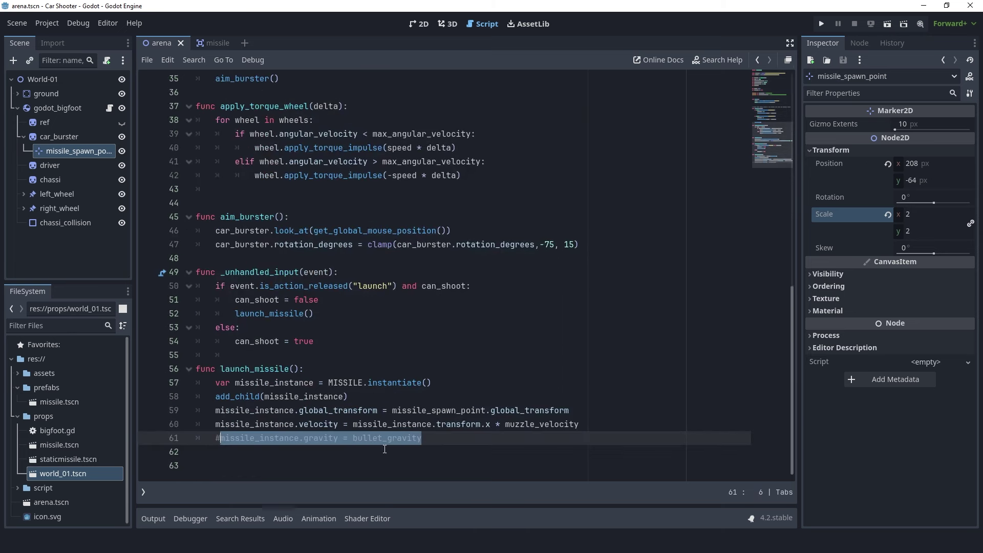
{"action": "key", "text": "End"}
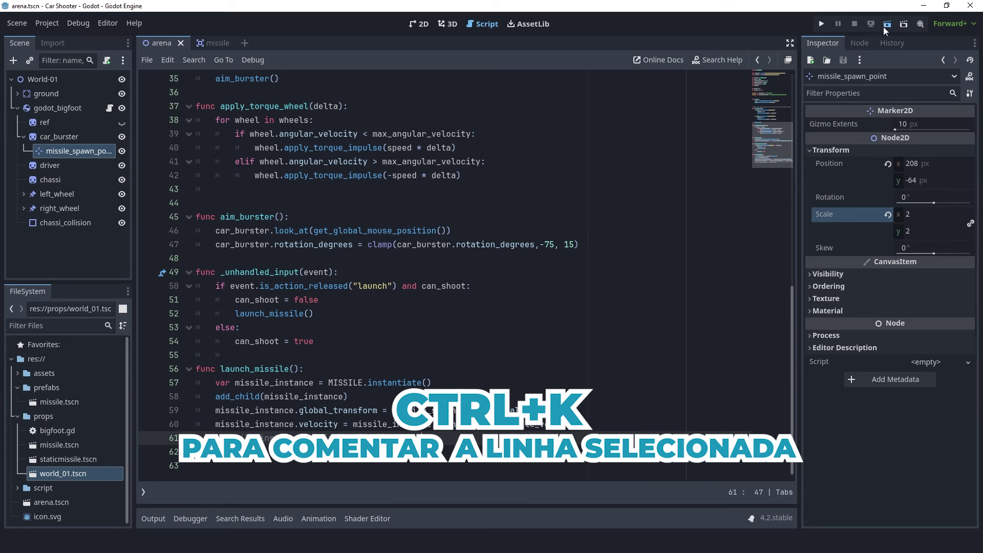
Step: Run the game, fire about nine missiles at the crosshair, then close it
{"action": "left_click", "coordinate": [884, 26]}
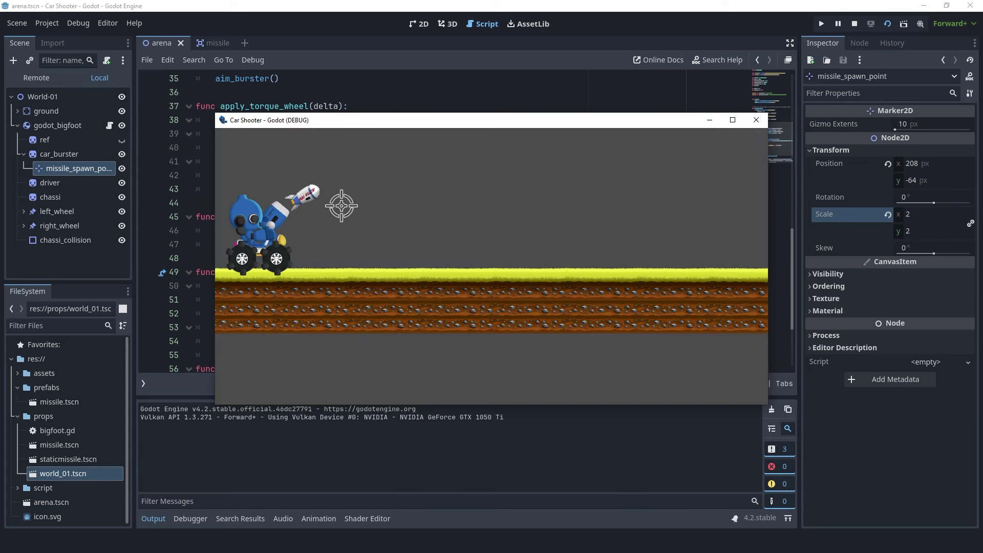
{"action": "left_click", "coordinate": [343, 178]}
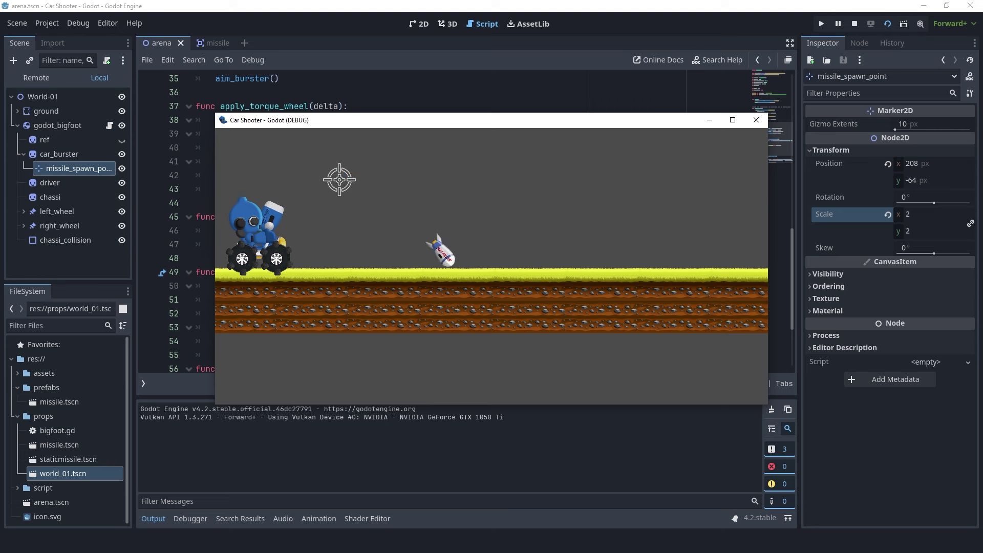
{"action": "left_click", "coordinate": [341, 175]}
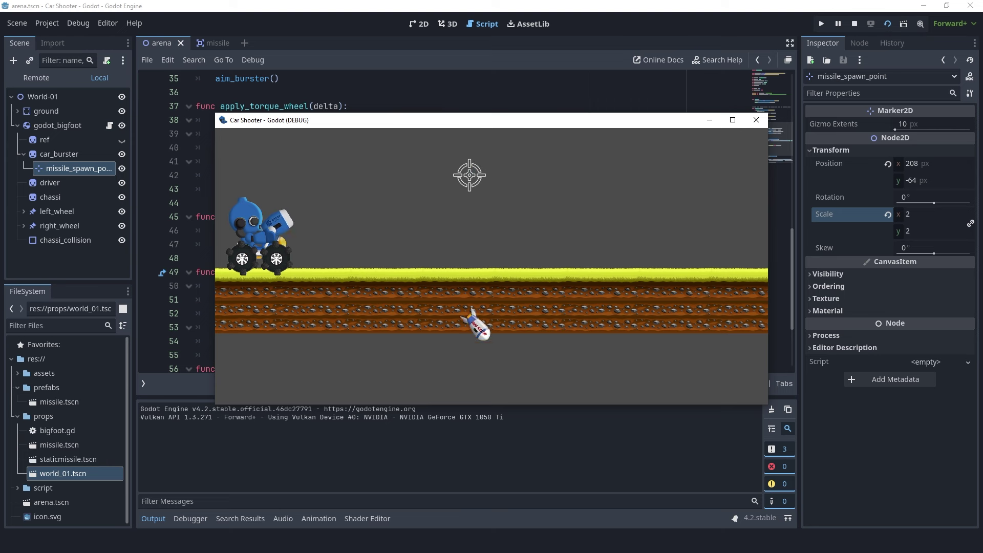
{"action": "left_click", "coordinate": [281, 162]}
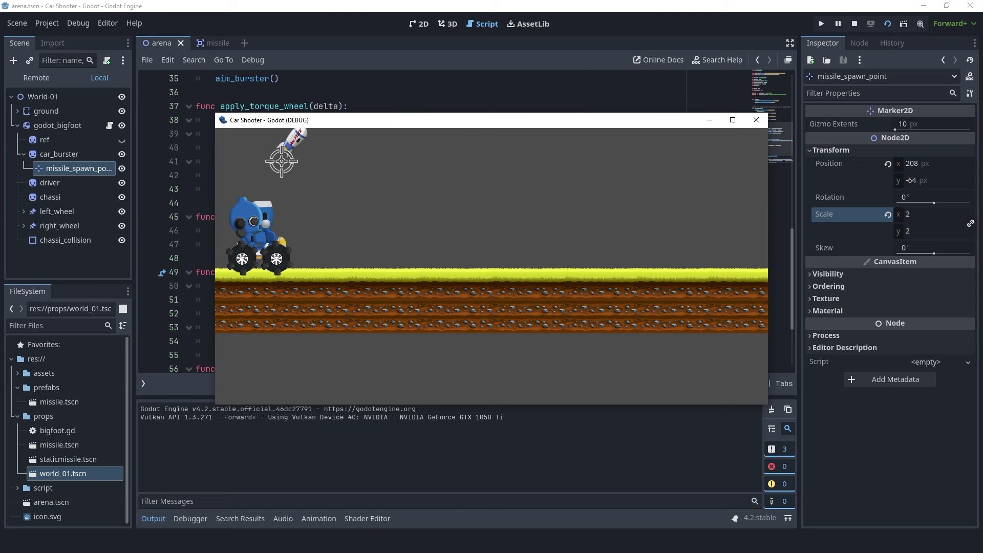
{"action": "left_click", "coordinate": [281, 162]}
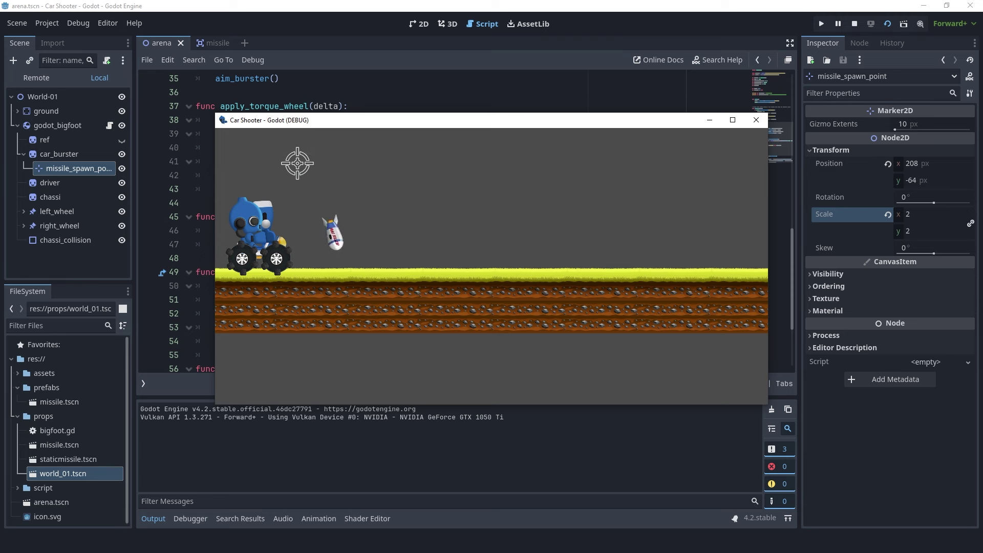
{"action": "left_click", "coordinate": [305, 163]}
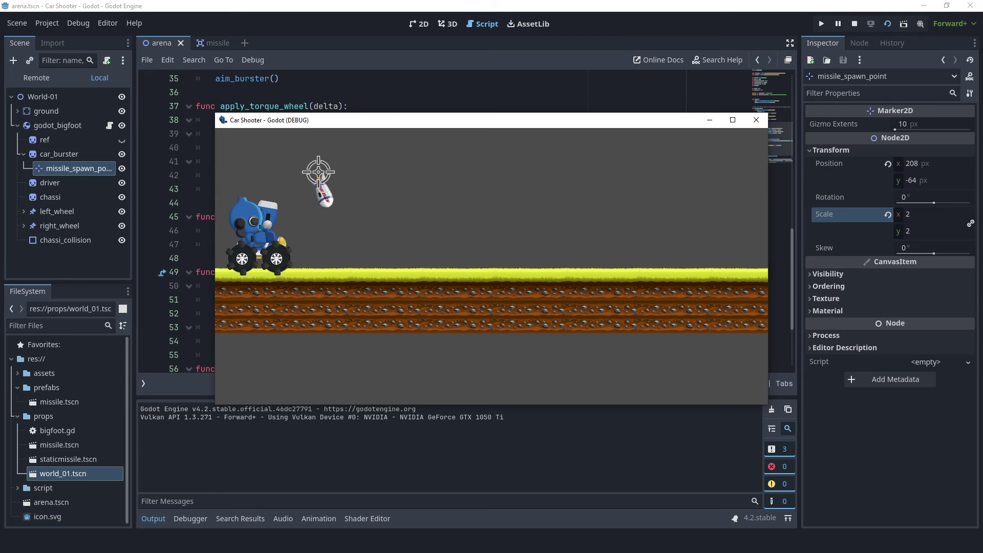
{"action": "left_click", "coordinate": [342, 166]}
{"action": "left_click", "coordinate": [360, 161]}
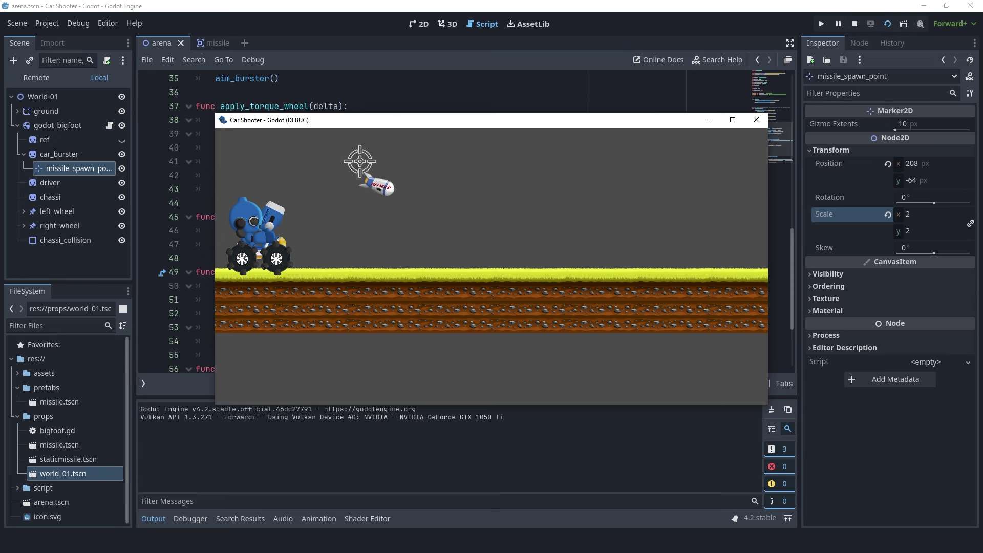
{"action": "left_click", "coordinate": [374, 169]}
{"action": "left_click", "coordinate": [409, 191]}
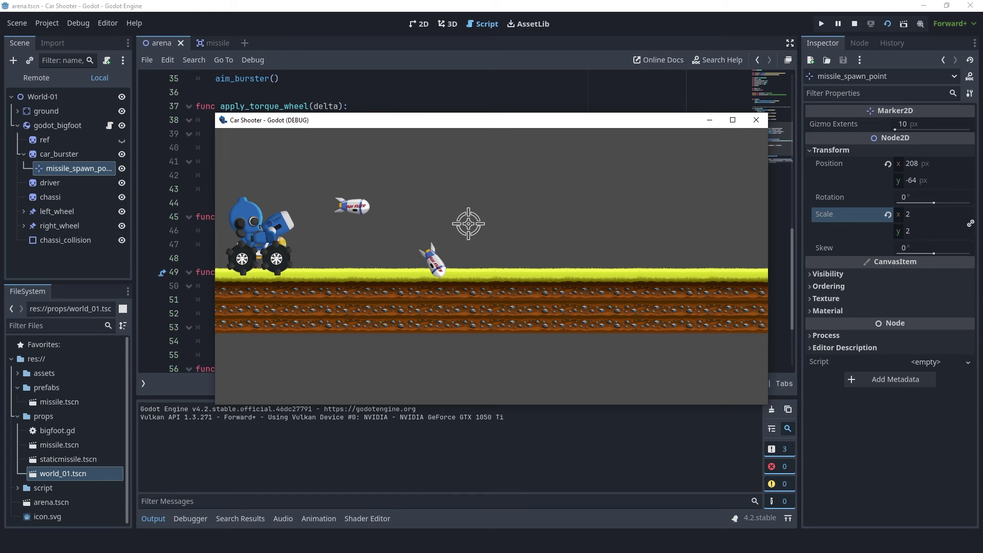
{"action": "left_click", "coordinate": [752, 121]}
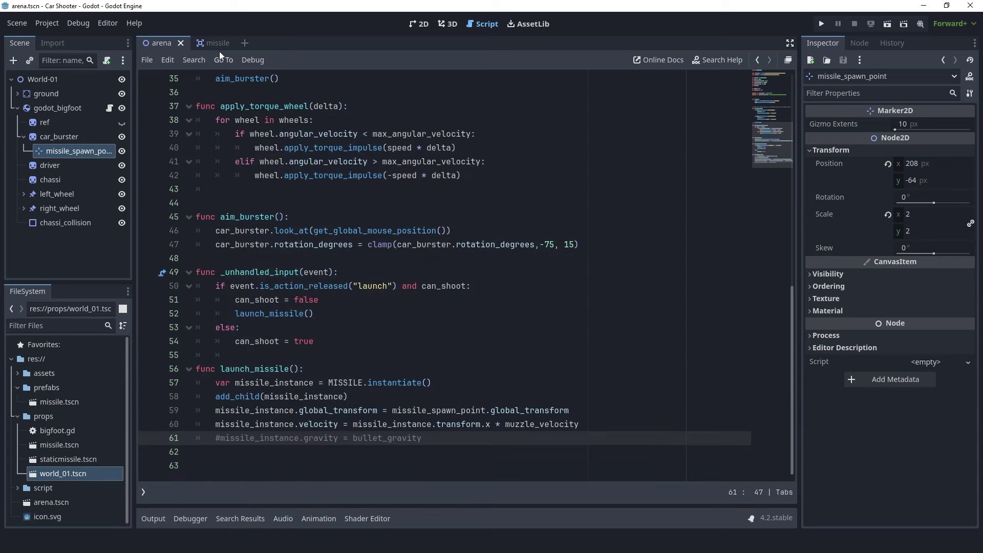
Step: Connect the missile's body_entered signal to a new _on_body_entered function
{"action": "left_click", "coordinate": [205, 44]}
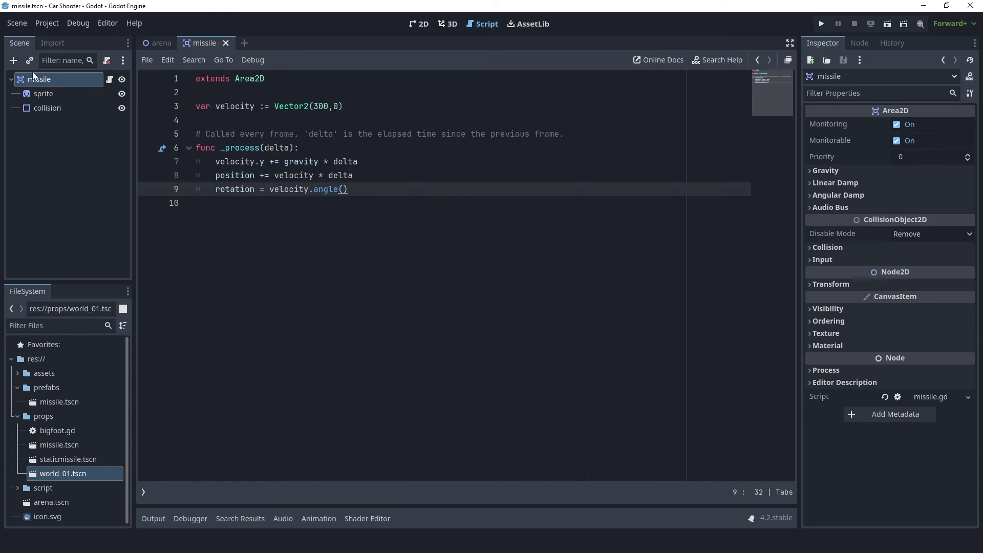
{"action": "left_click", "coordinate": [856, 44]}
{"action": "double_click", "coordinate": [854, 167]}
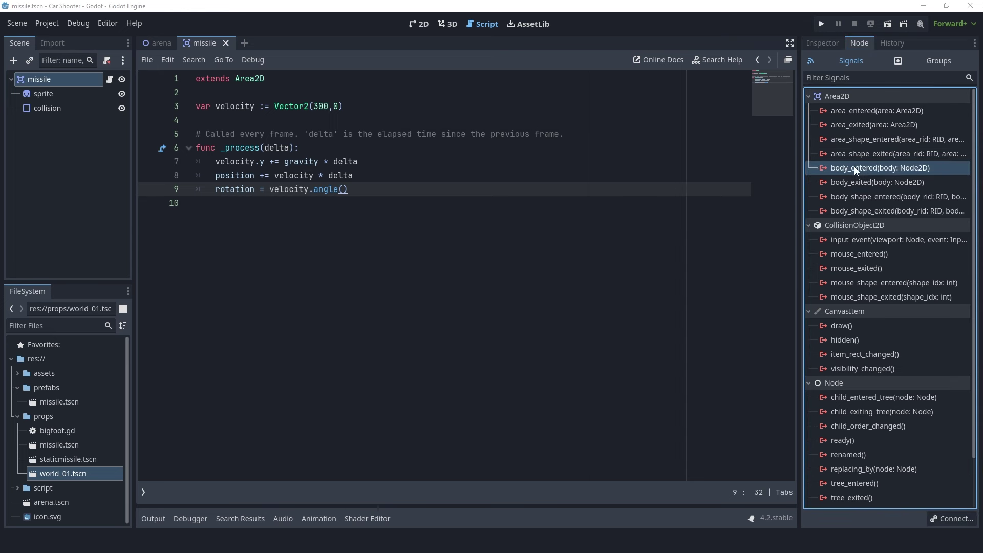
{"action": "left_click", "coordinate": [447, 390]}
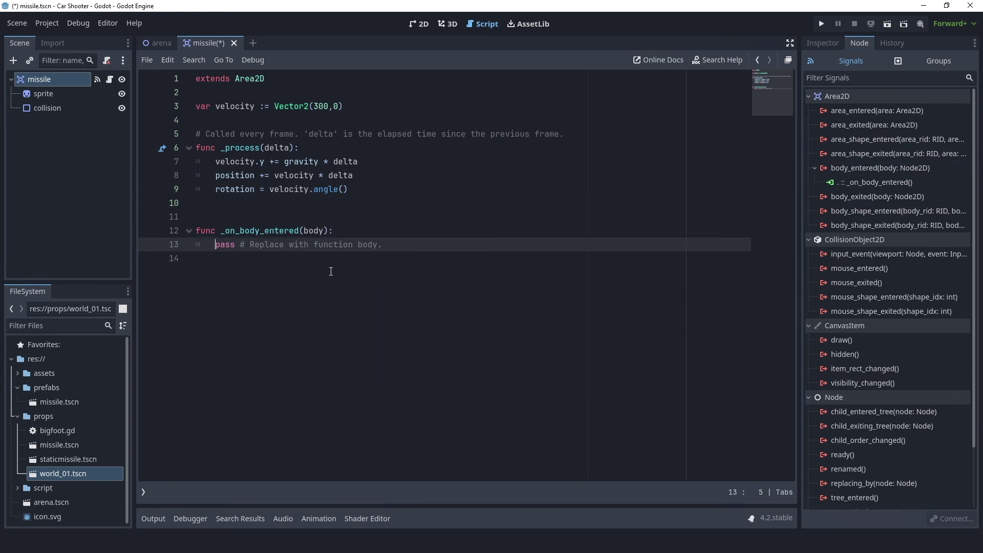
Step: Replace the function's placeholder body with queue_free(), then return to the arena scene
{"action": "left_click", "coordinate": [401, 243]}
{"action": "key", "text": "shift+Home"}
{"action": "type", "text": "q"}
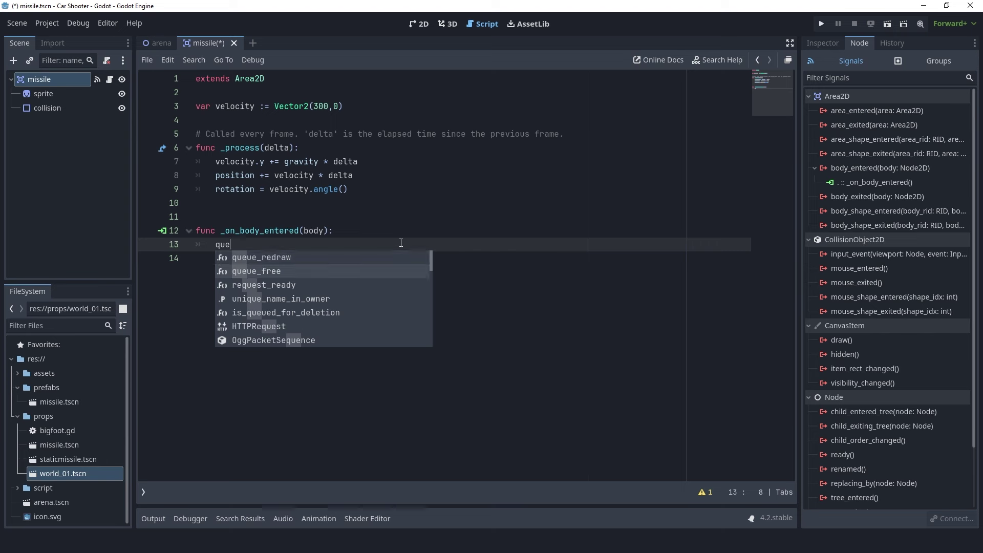
{"action": "key", "text": "Return"}
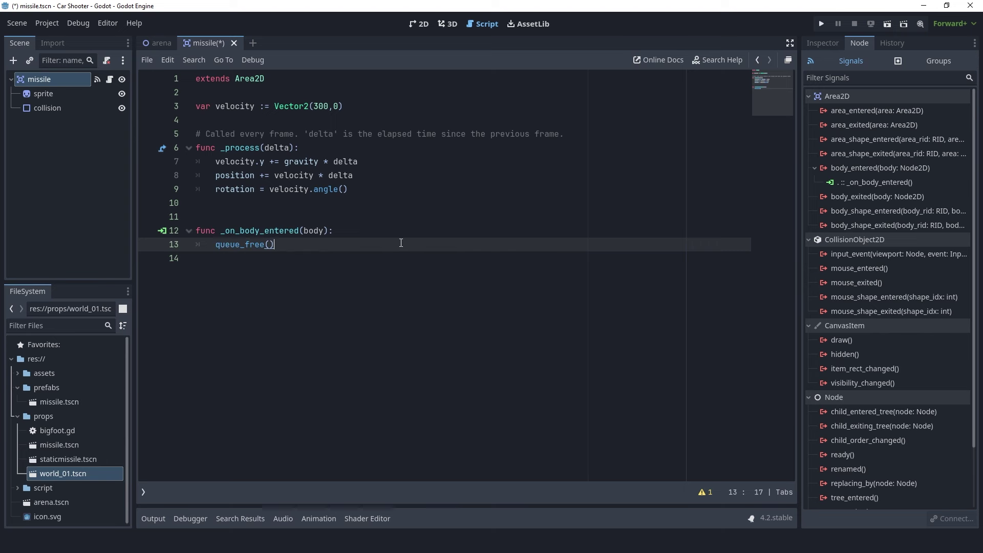
{"action": "left_click", "coordinate": [156, 43]}
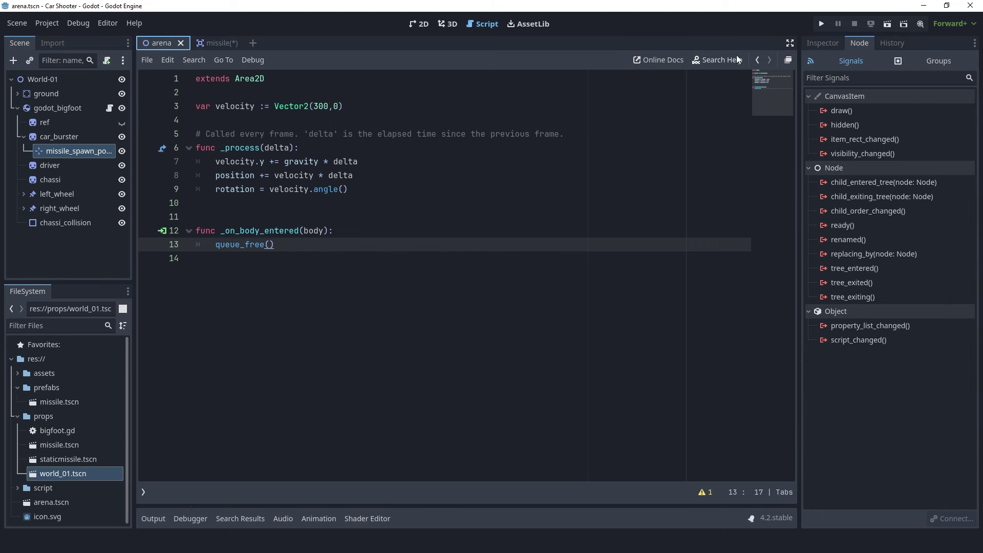
Step: Save and run the project, then fire ten missiles at varied crosshair positions to test collisions
{"action": "left_click", "coordinate": [886, 25]}
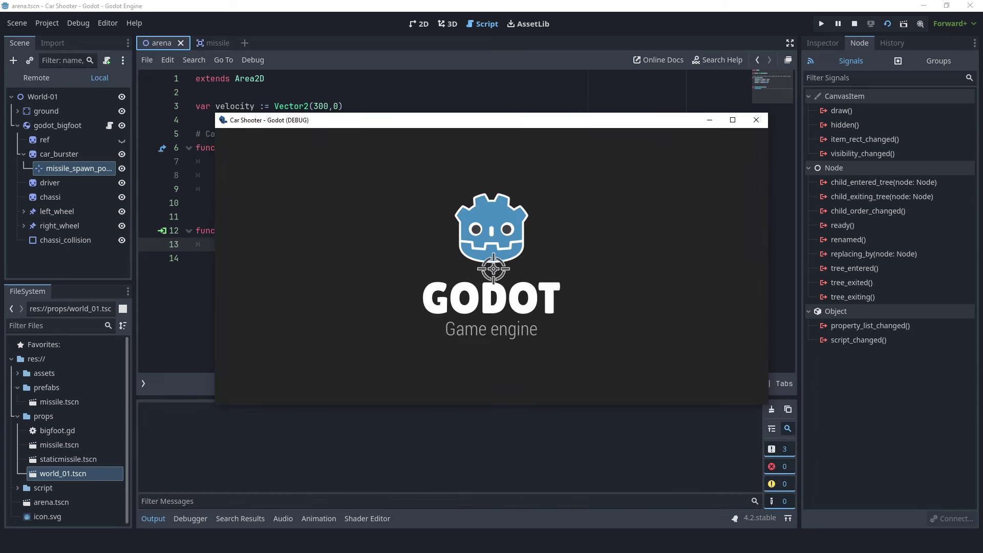
{"action": "left_click", "coordinate": [420, 195]}
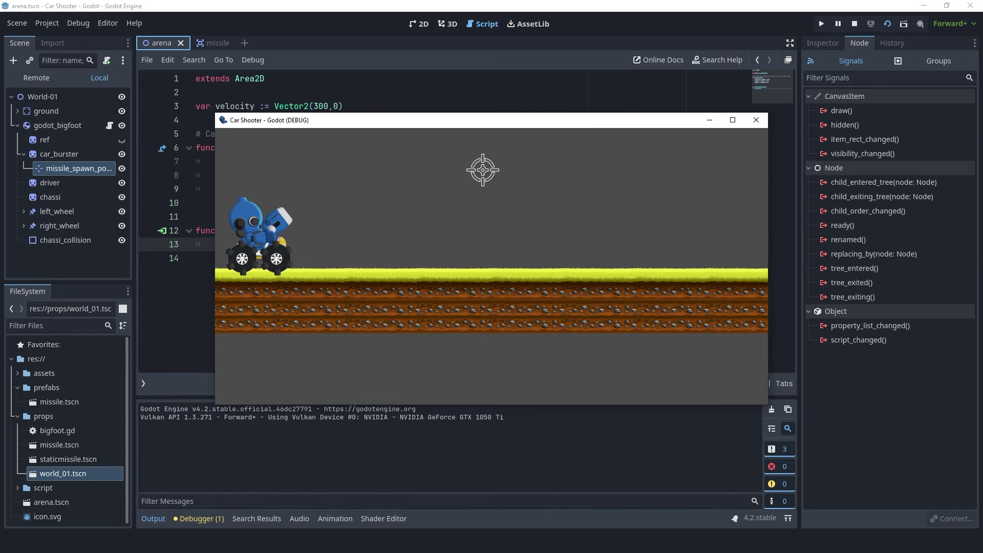
{"action": "left_click", "coordinate": [471, 162]}
{"action": "left_click", "coordinate": [369, 153]}
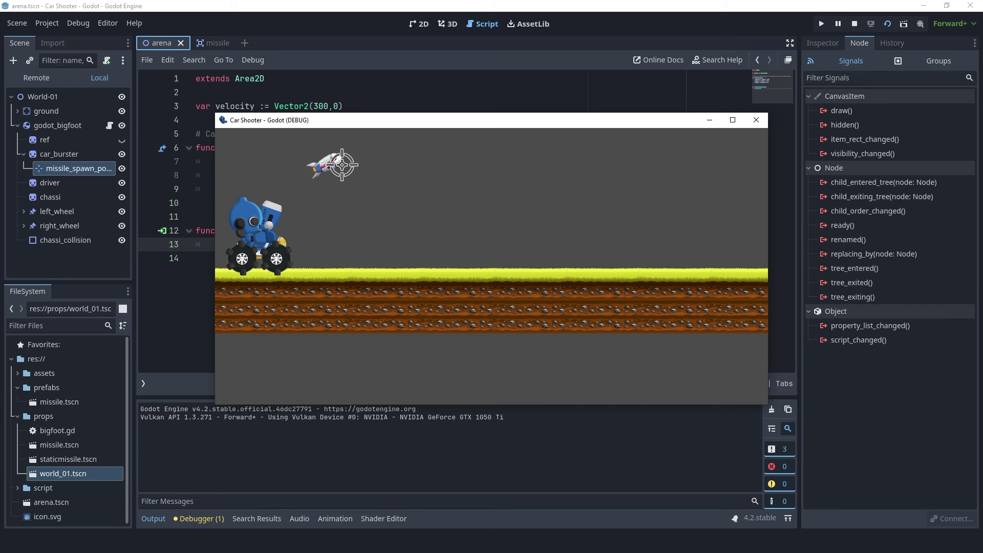
{"action": "left_click", "coordinate": [338, 165]}
{"action": "left_click", "coordinate": [607, 182]}
{"action": "left_click", "coordinate": [615, 177]}
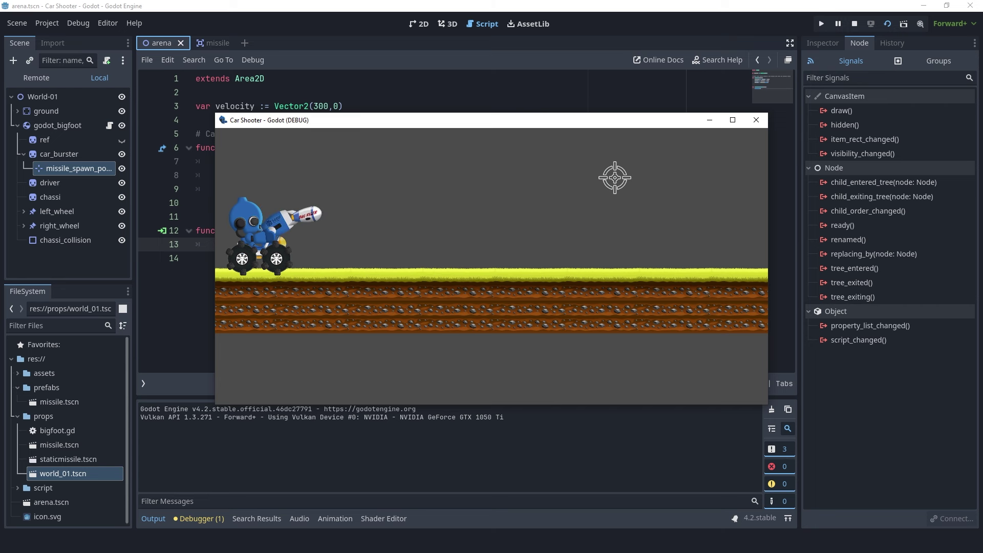
{"action": "left_click", "coordinate": [507, 185]}
{"action": "left_click", "coordinate": [564, 169]}
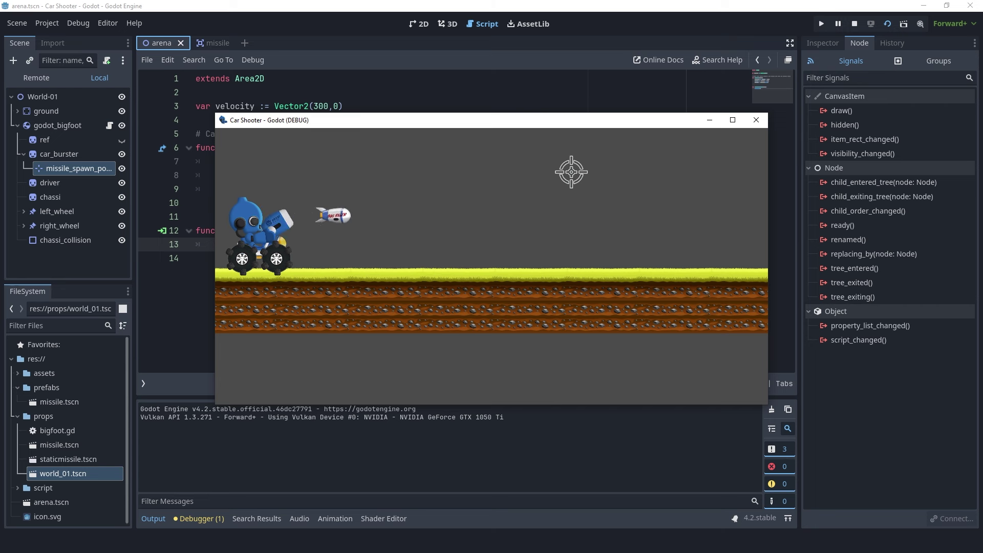
{"action": "left_click", "coordinate": [425, 168]}
{"action": "left_click", "coordinate": [392, 177]}
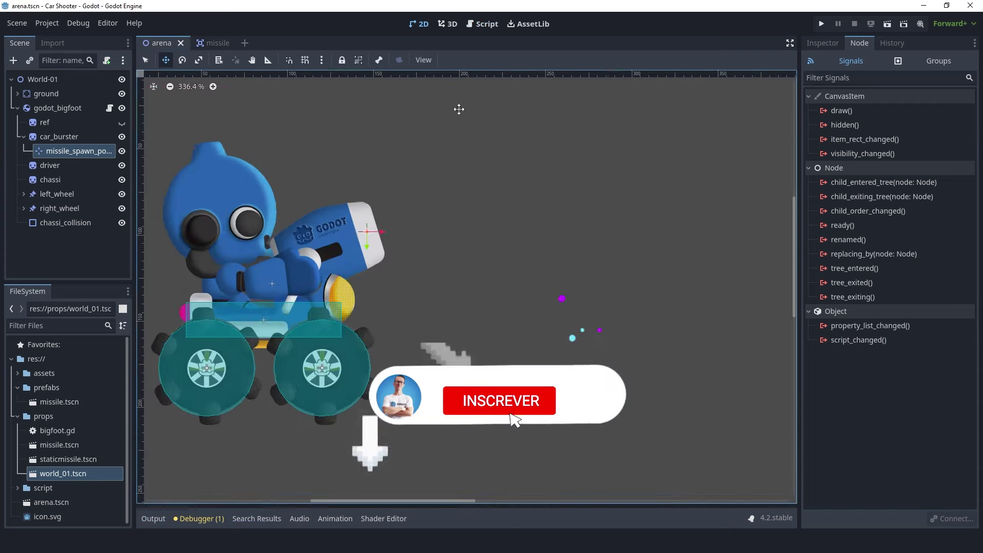
Step: Drag the ground node about 107 px lower in the 2D view, then save and run the scene
{"action": "scroll", "coordinate": [486, 227], "scroll_direction": "down", "scroll_amount": 5}
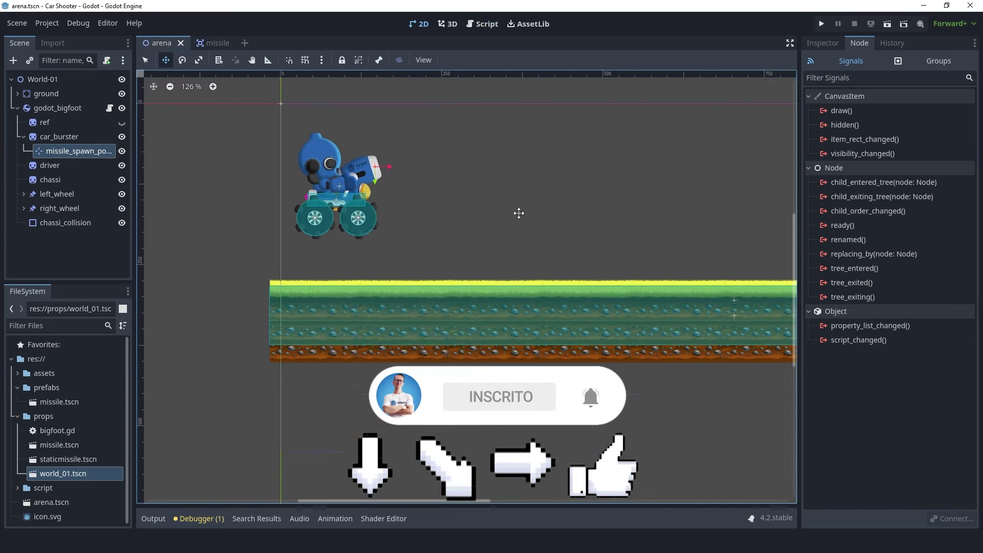
{"action": "left_click", "coordinate": [46, 93]}
{"action": "scroll", "coordinate": [563, 285], "scroll_direction": "down", "scroll_amount": 2}
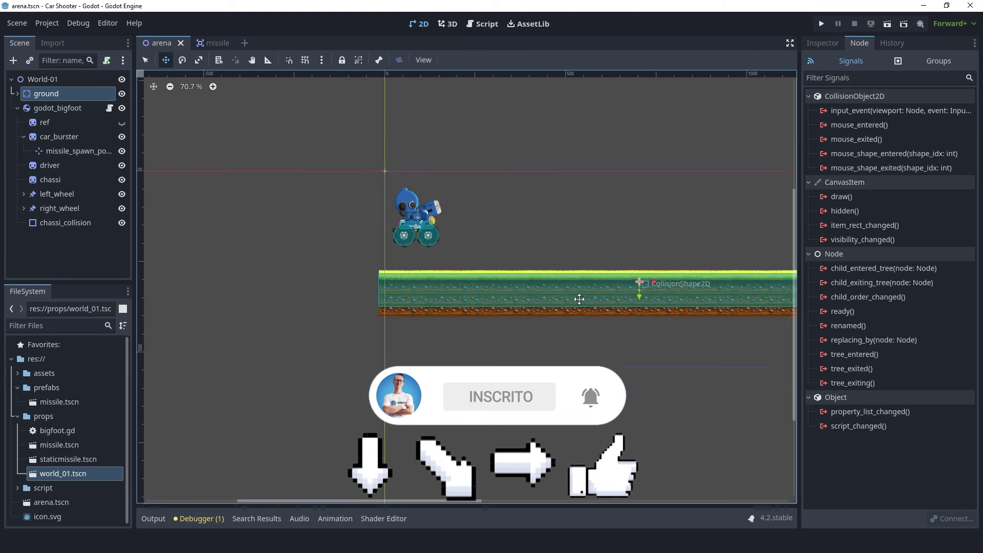
{"action": "middle_click_drag", "start_coordinate": [579, 296], "coordinate": [455, 263]}
{"action": "left_click_drag", "start_coordinate": [454, 266], "coordinate": [455, 325]}
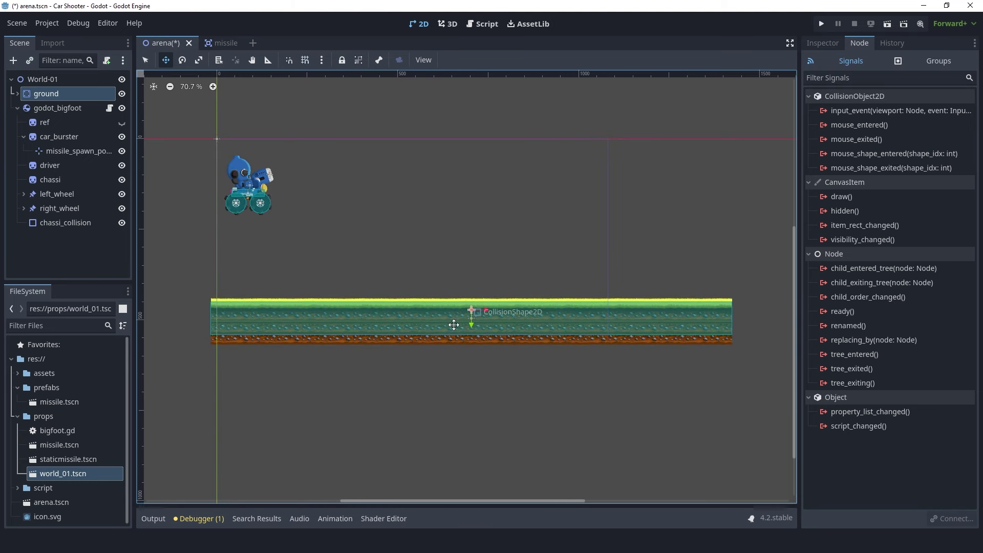
{"action": "key", "text": "F6"}
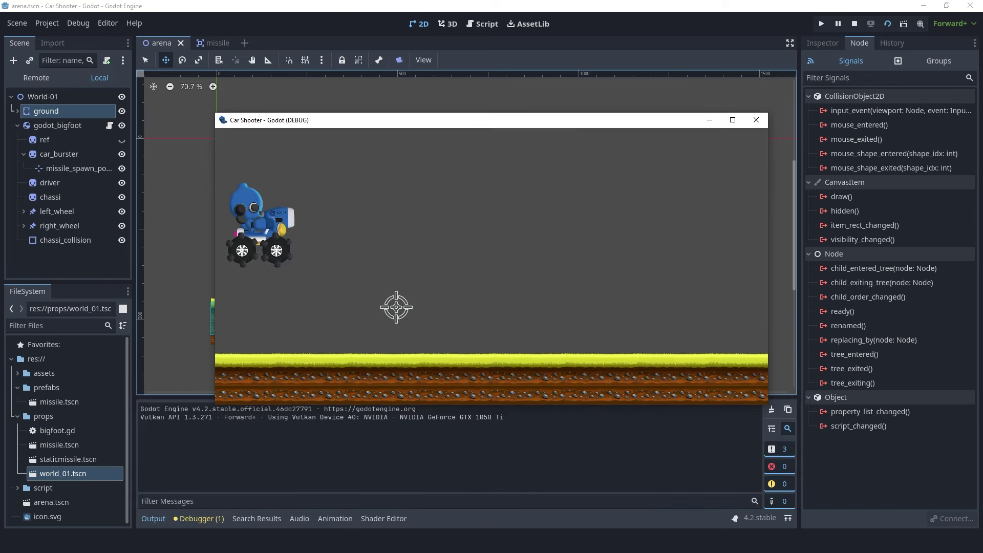
Step: Fire five missiles from the stationary car toward the crosshair
{"action": "left_click", "coordinate": [344, 263]}
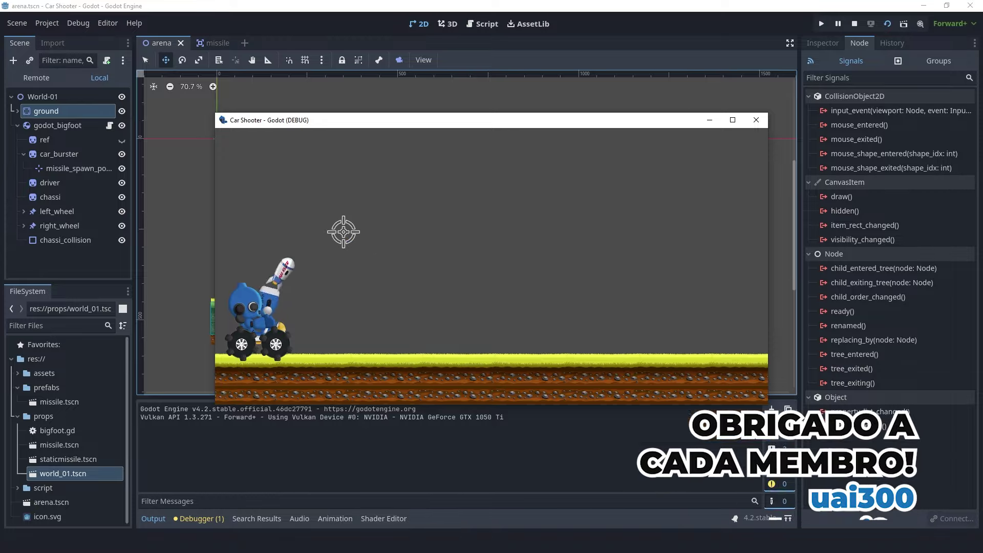
{"action": "left_click", "coordinate": [348, 244]}
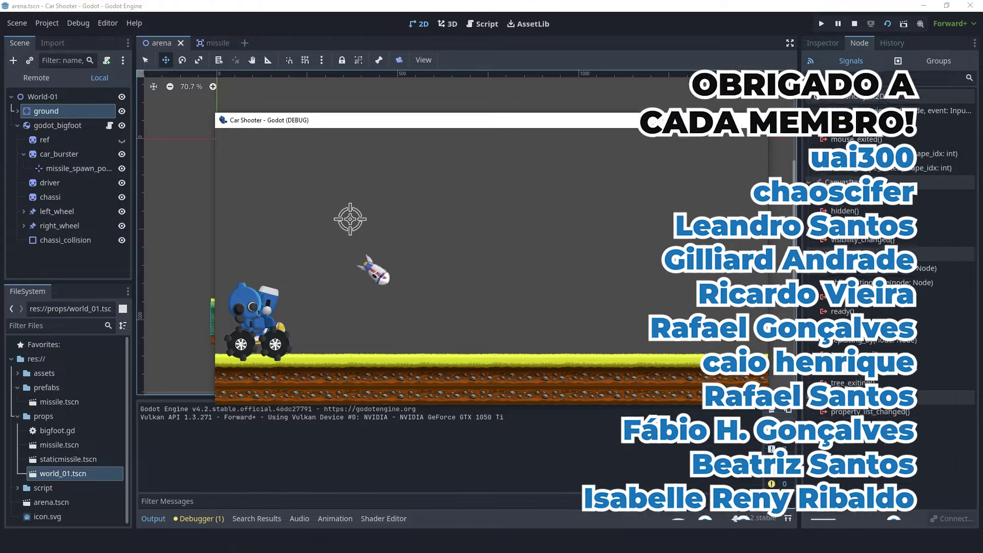
{"action": "left_click", "coordinate": [363, 225]}
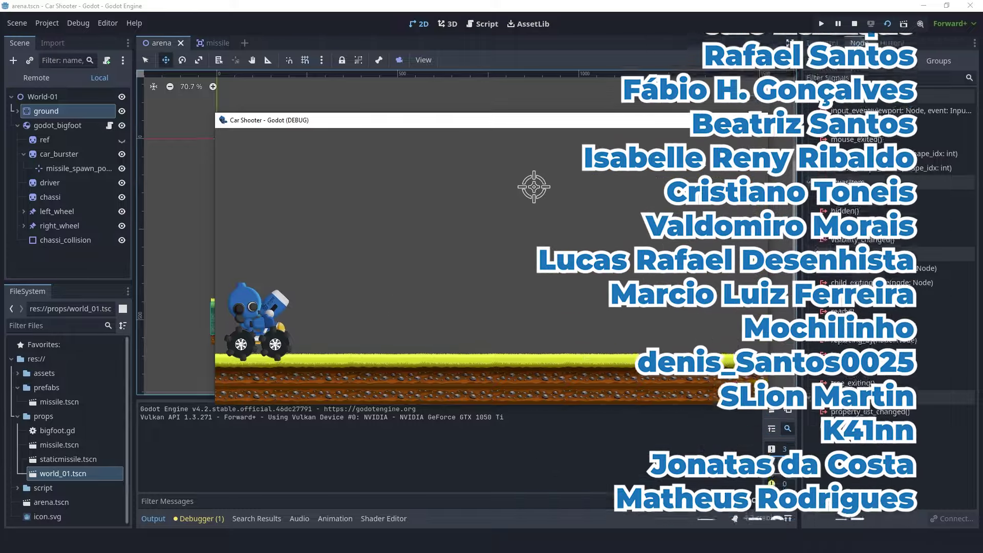
{"action": "left_click", "coordinate": [386, 185]}
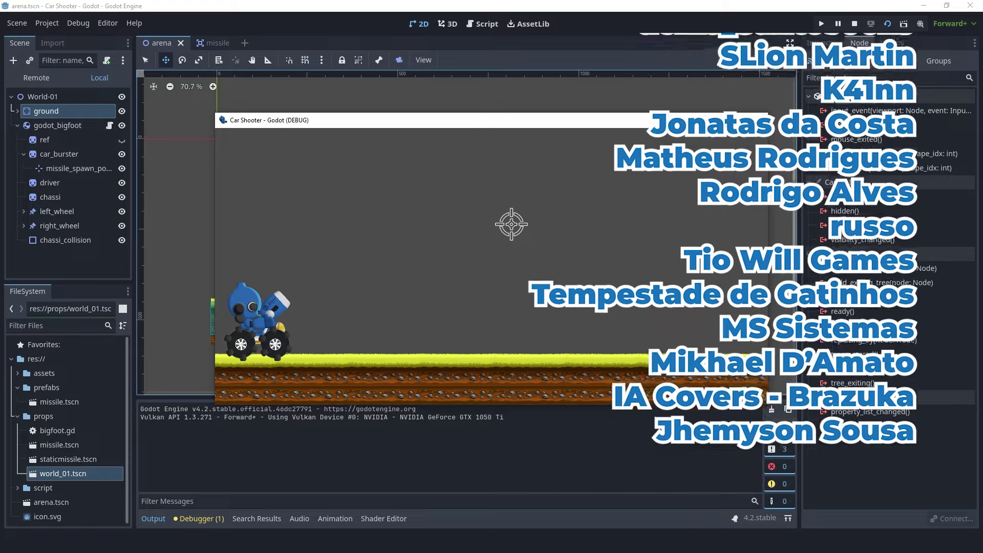
{"action": "left_click", "coordinate": [392, 229]}
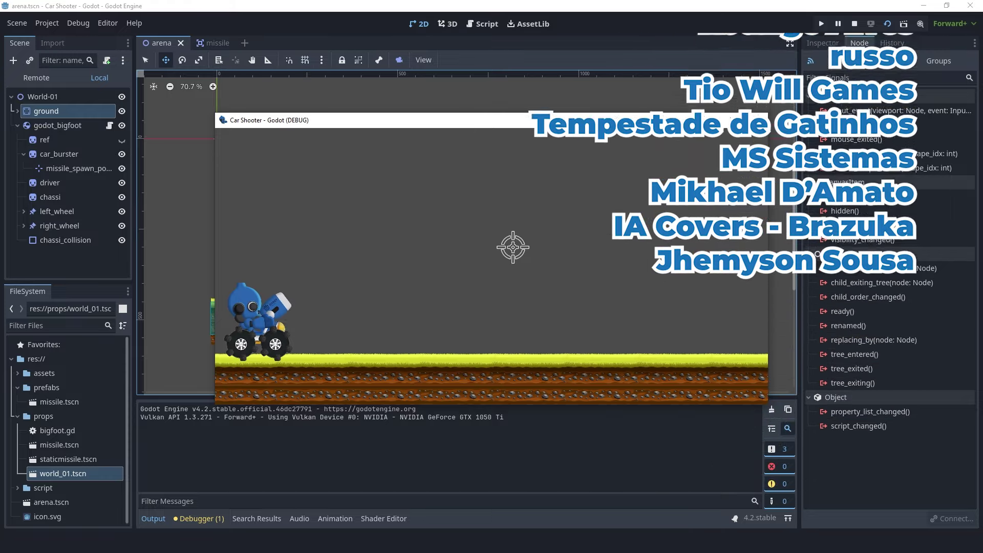
Step: Drive the car to the right and fire two more missiles at the crosshair
{"action": "key", "text": "Right"}
{"action": "left_click", "coordinate": [520, 201]}
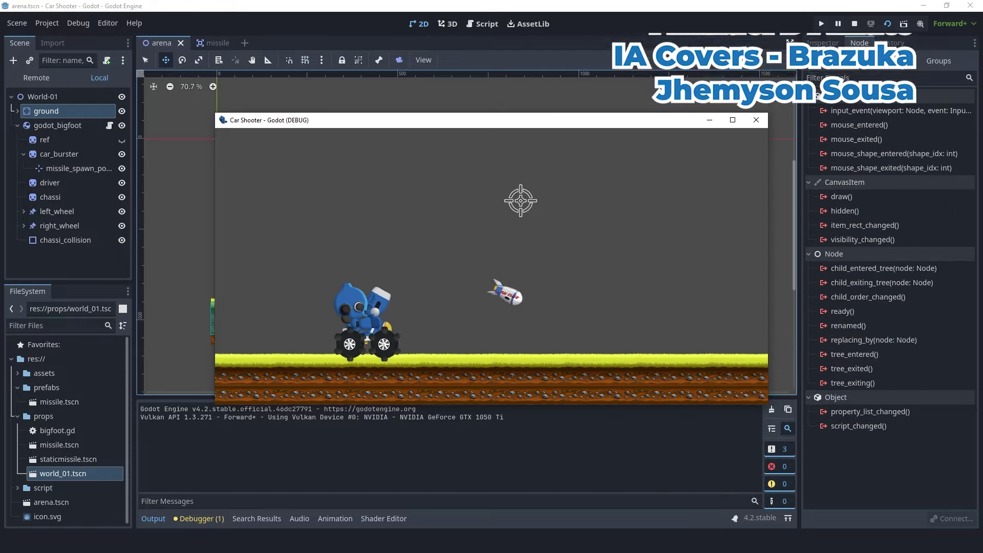
{"action": "left_click", "coordinate": [523, 222]}
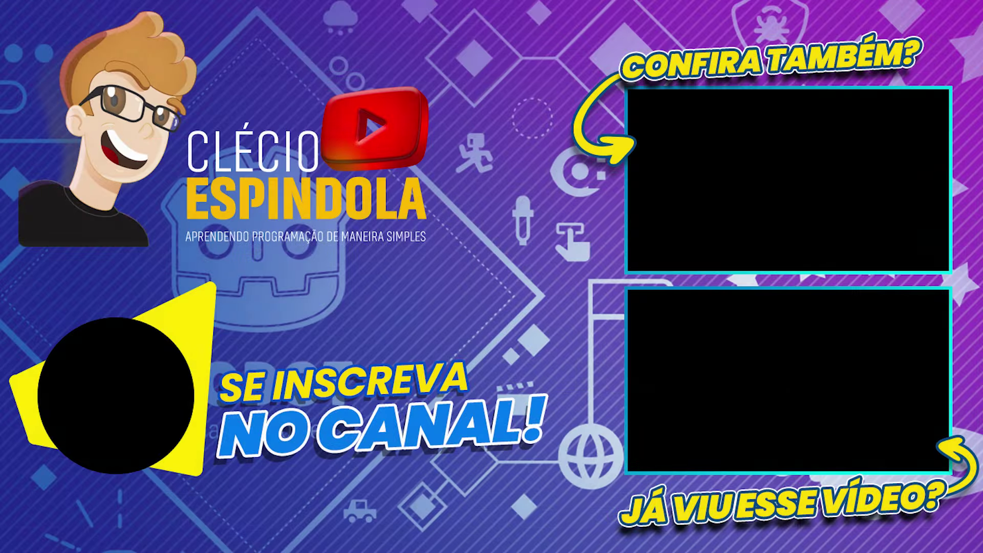